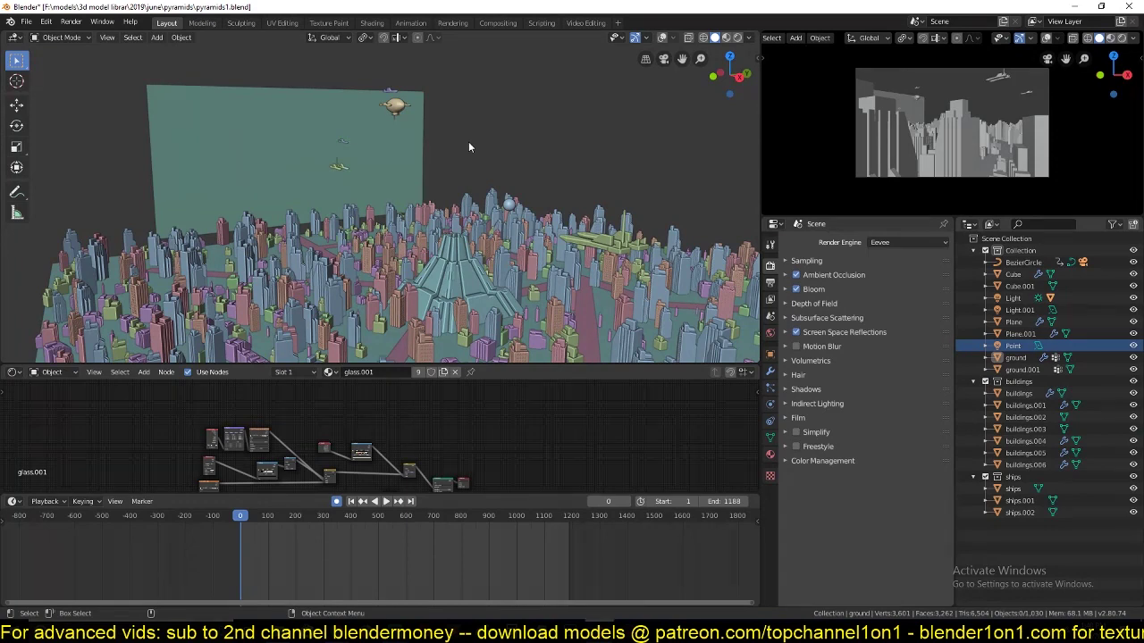
# Switch the camera preview viewport to rendered shading and enlarge its framing of the city.
pyautogui.scroll(-2, 466, 145)
pyautogui.moveTo(433, 150); pyautogui.dragTo(436, 114, button='middle')
pyautogui.scroll(4, 496, 179)
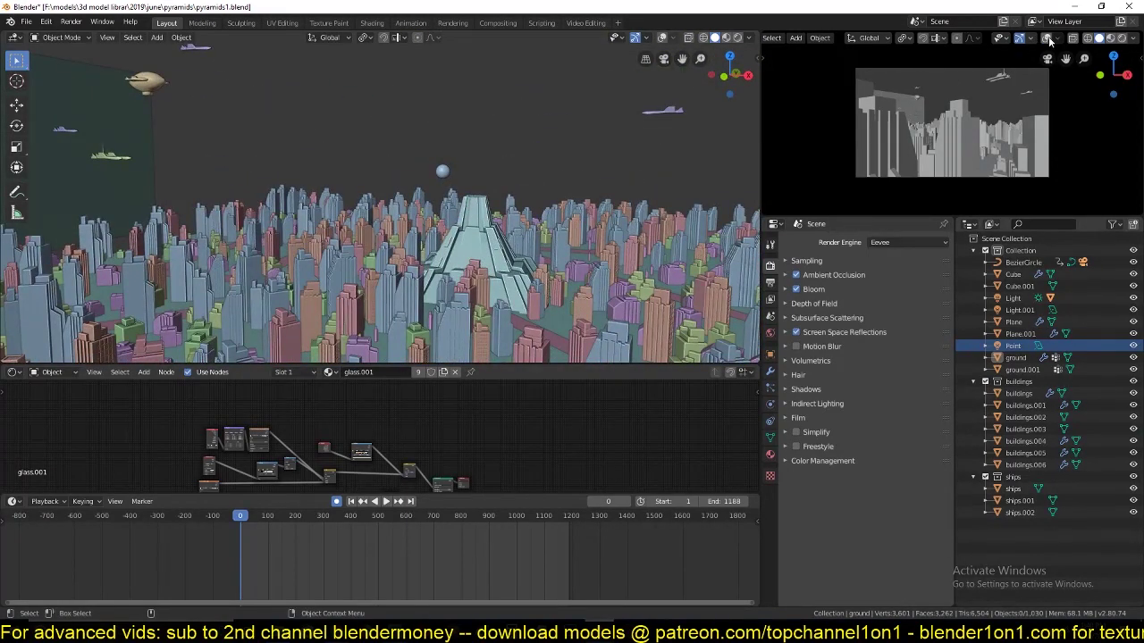
pyautogui.click(1122, 39)
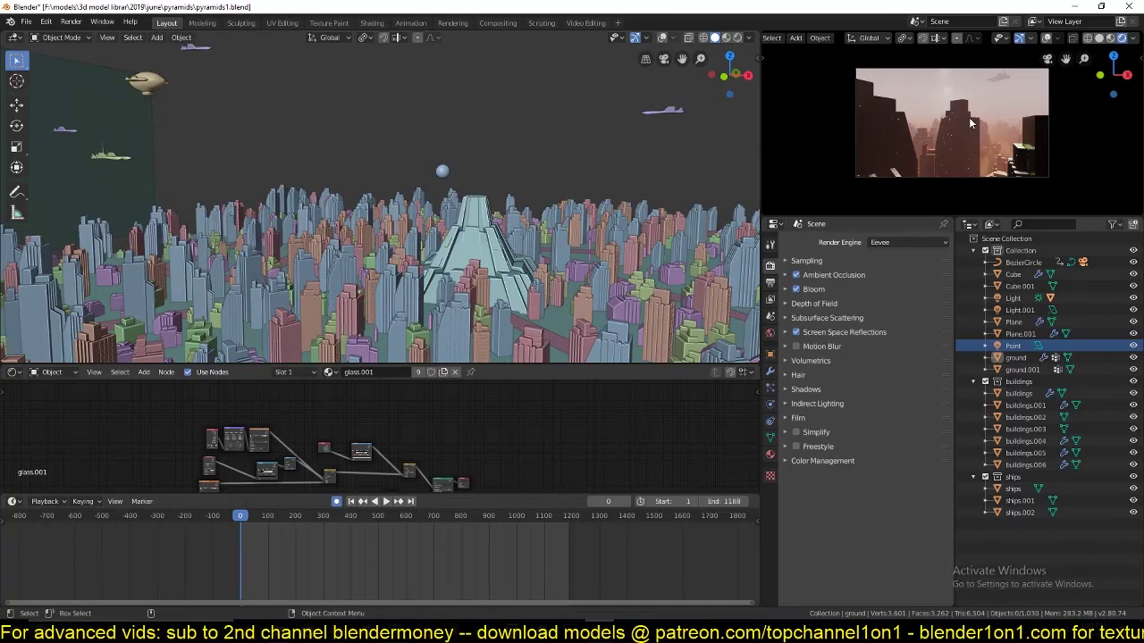
pyautogui.scroll(2, 969, 117)
pyautogui.click(942, 110)
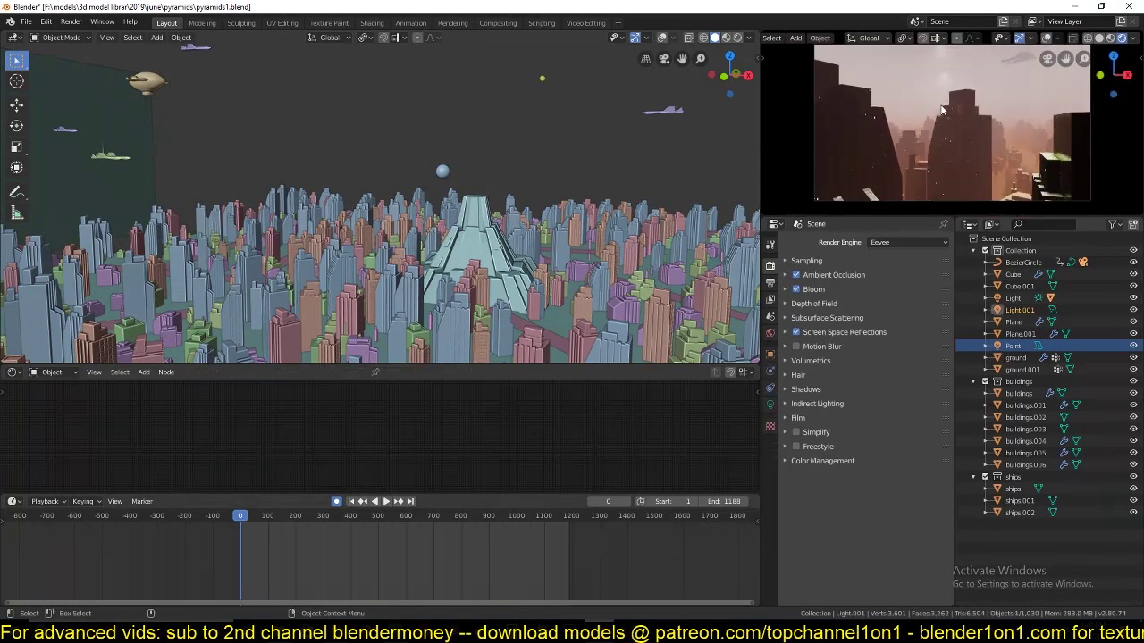
# Play the scene animation and lower the system speaker volume.
pyautogui.scroll(-5, 454, 204)
pyautogui.moveTo(457, 207); pyautogui.dragTo(472, 221, button='middle')
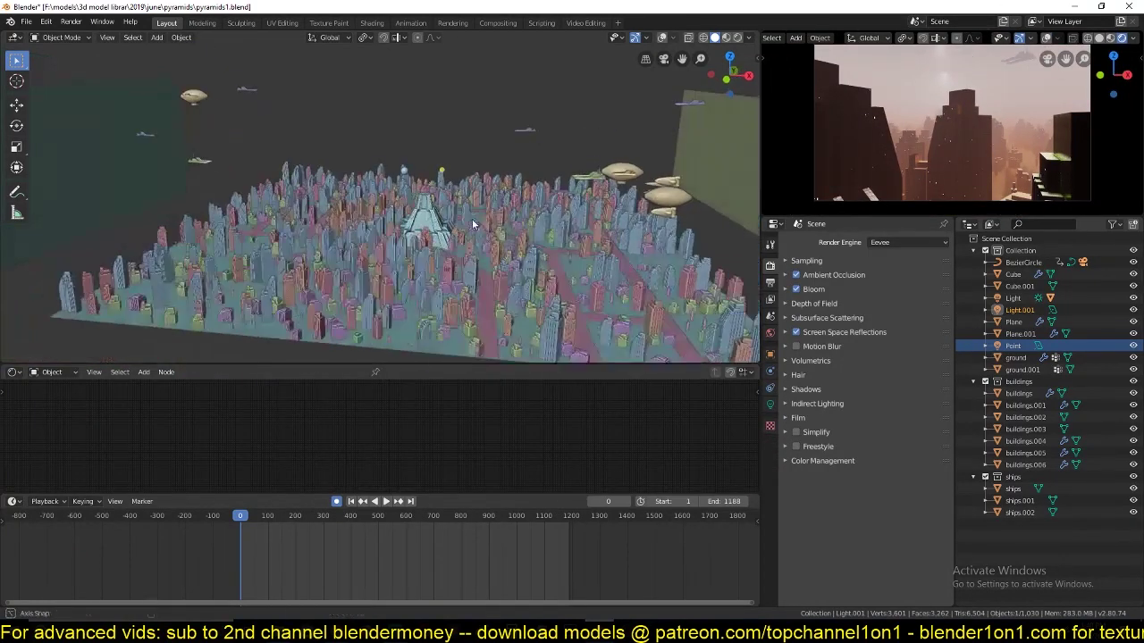
pyautogui.press('space')
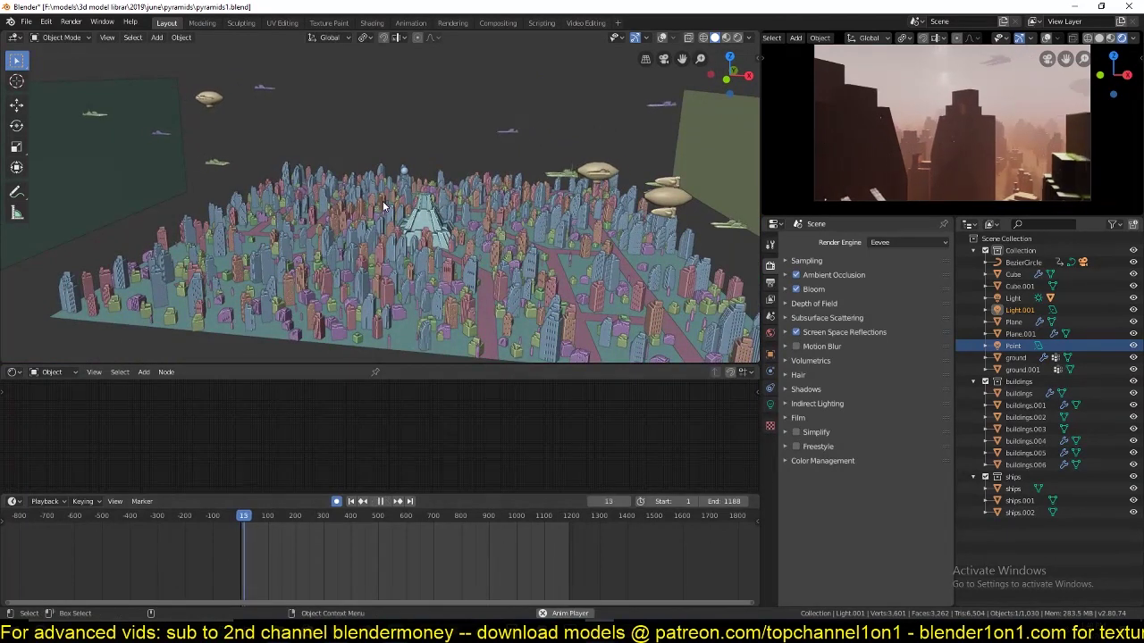
pyautogui.click(1043, 631)
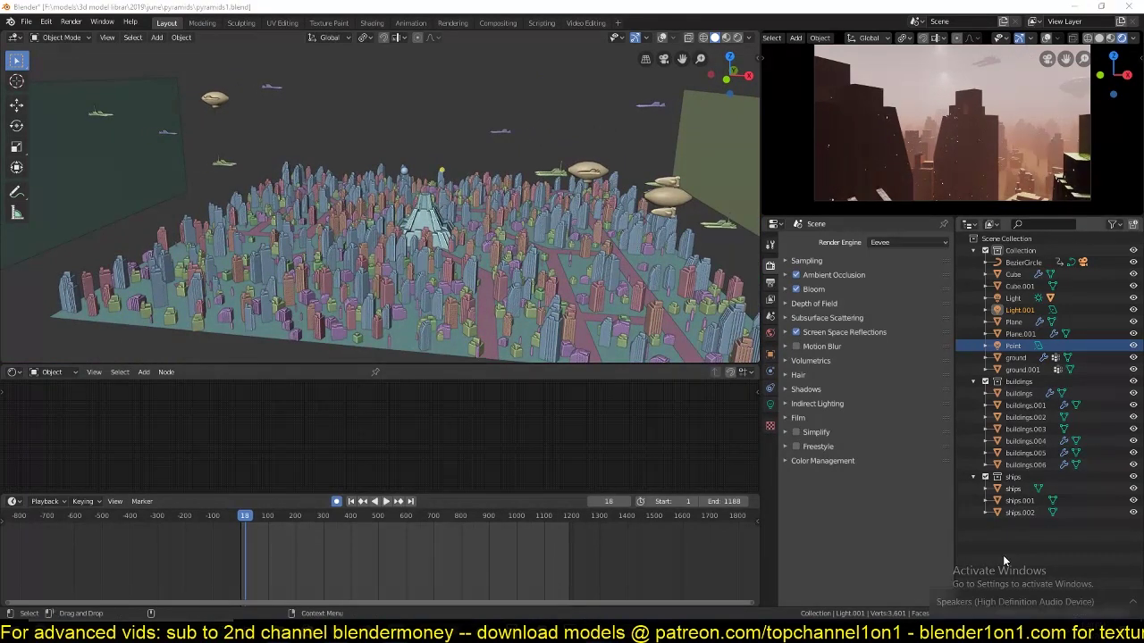
pyautogui.press('space')
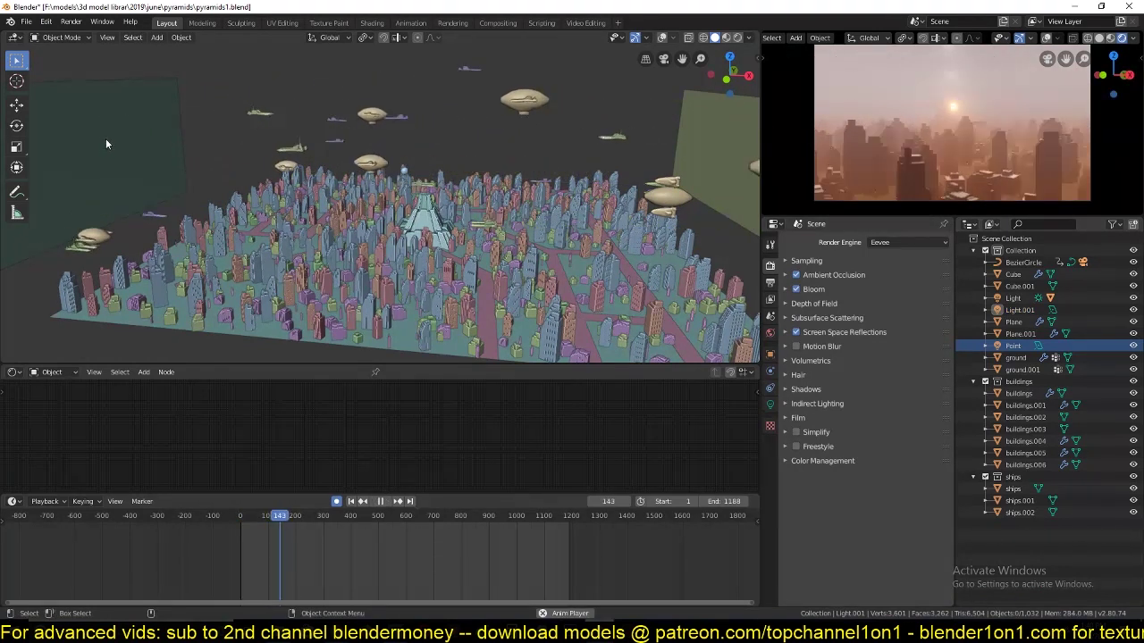
pyautogui.click(1026, 632)
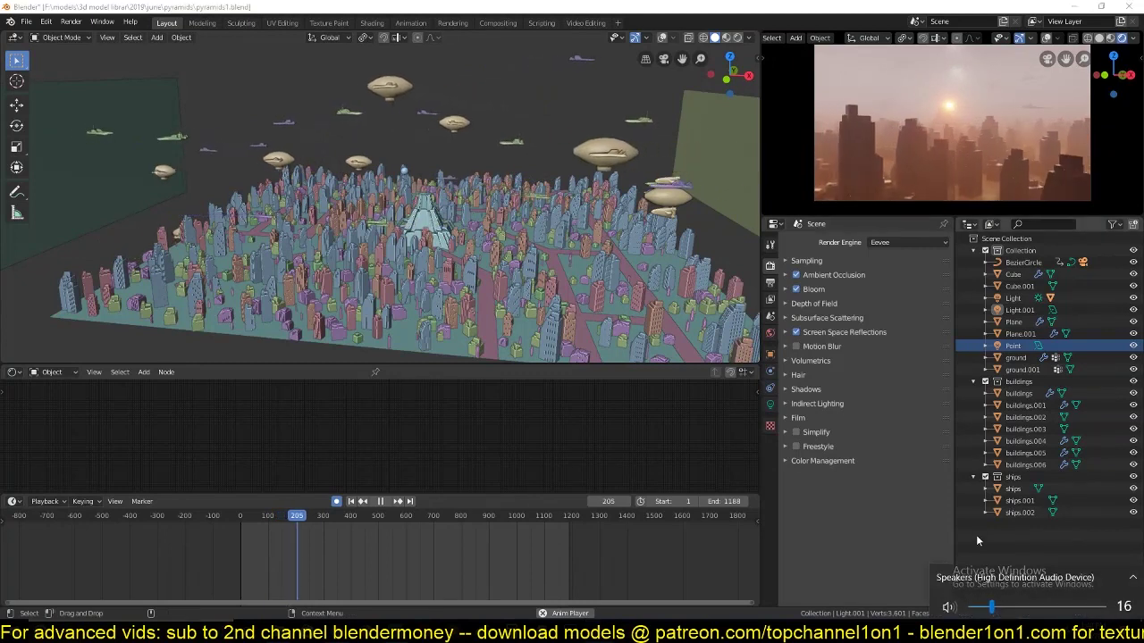
pyautogui.scroll(-4, 977, 536)
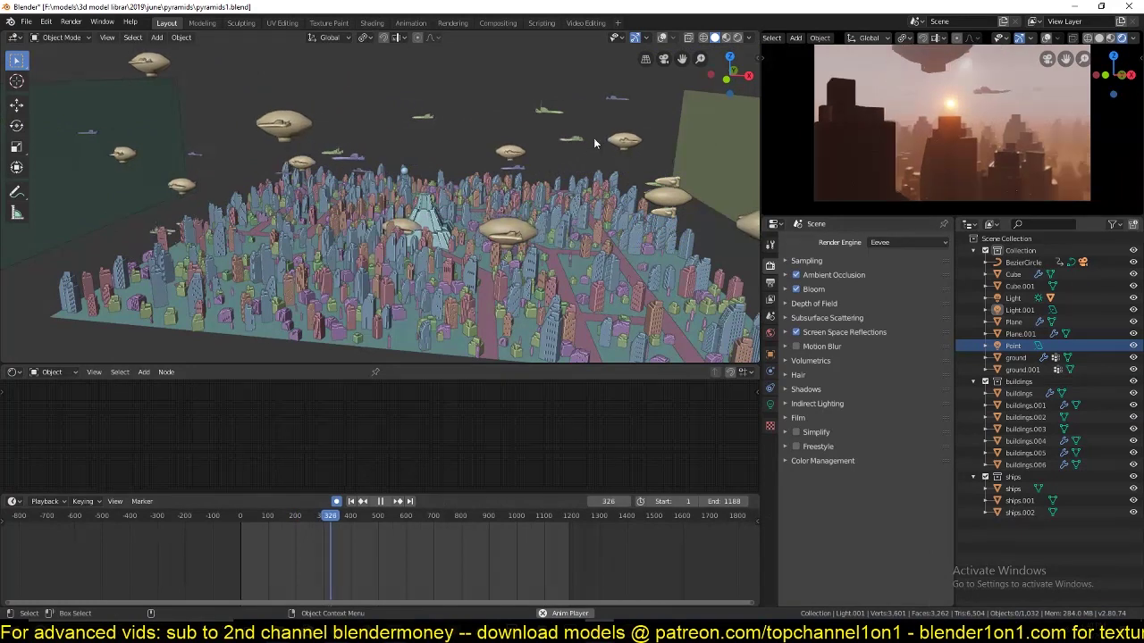
# Watch the ships flying over the city from different angles and stop playback at about frame 919.
pyautogui.scroll(-4, 510, 187)
pyautogui.moveTo(511, 186); pyautogui.dragTo(542, 196, button='middle')
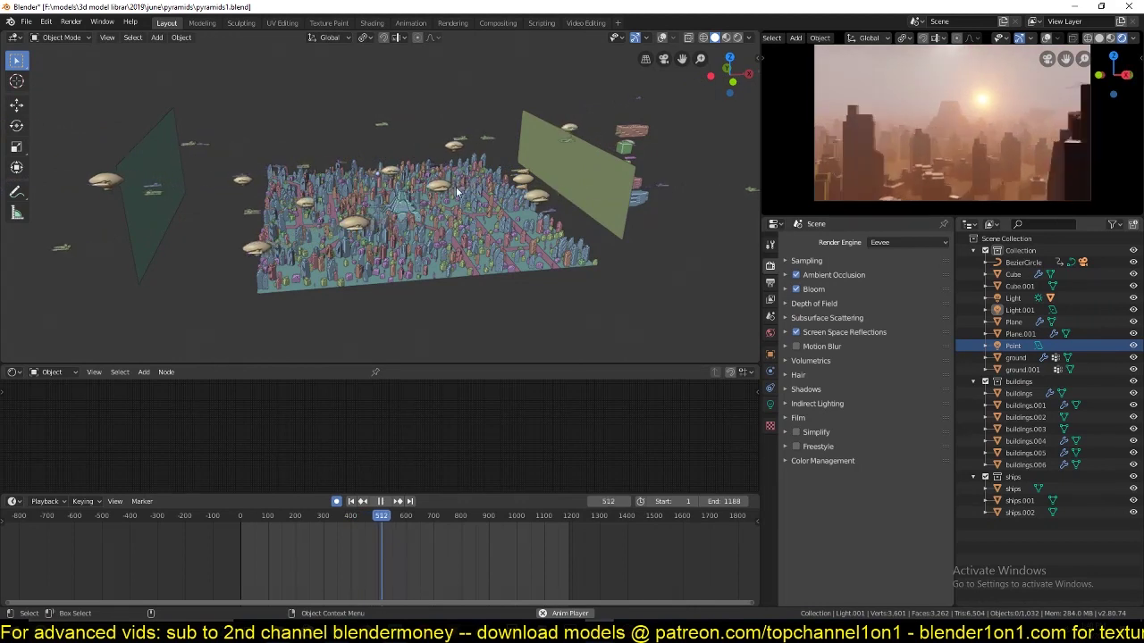
pyautogui.moveTo(366, 183); pyautogui.dragTo(333, 182, button='middle')
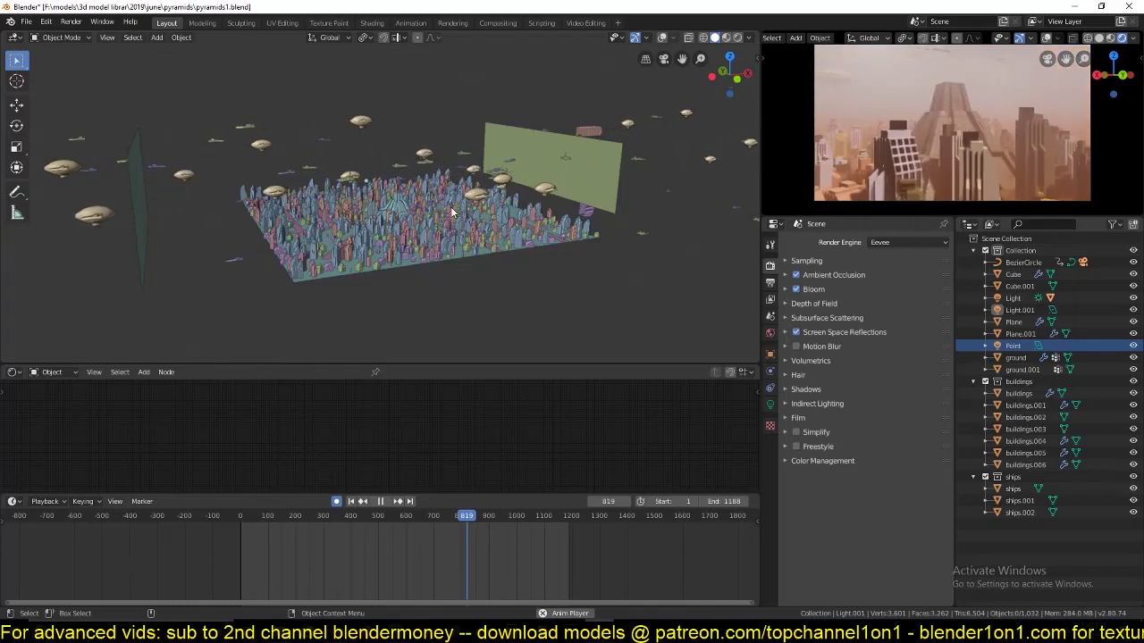
pyautogui.scroll(5, 446, 214)
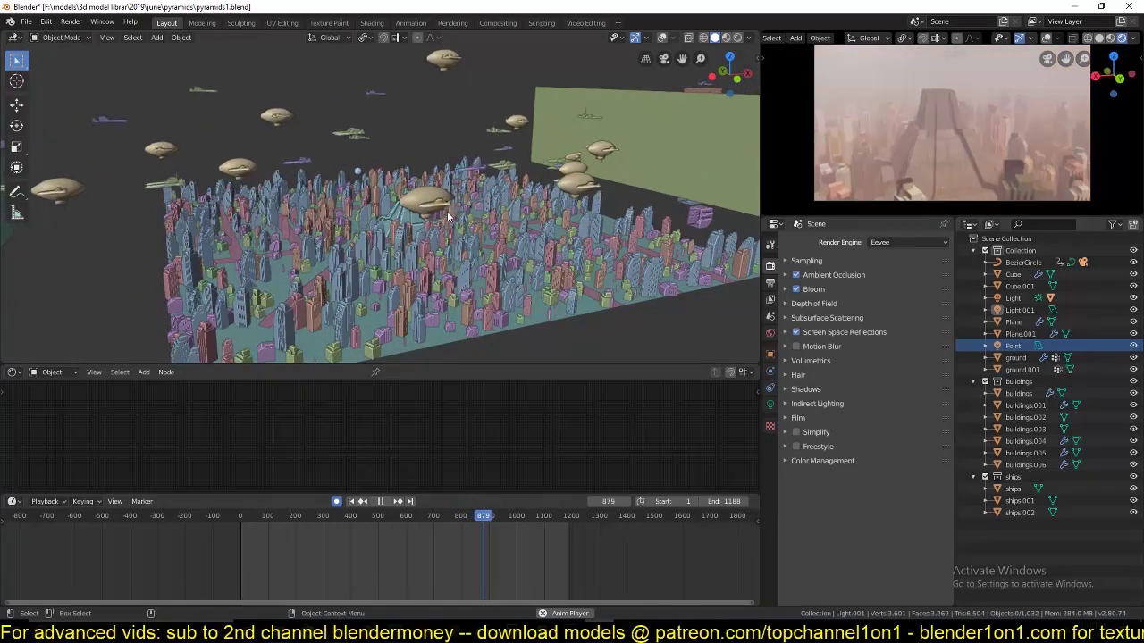
pyautogui.scroll(-5, 464, 212)
pyautogui.press('space')
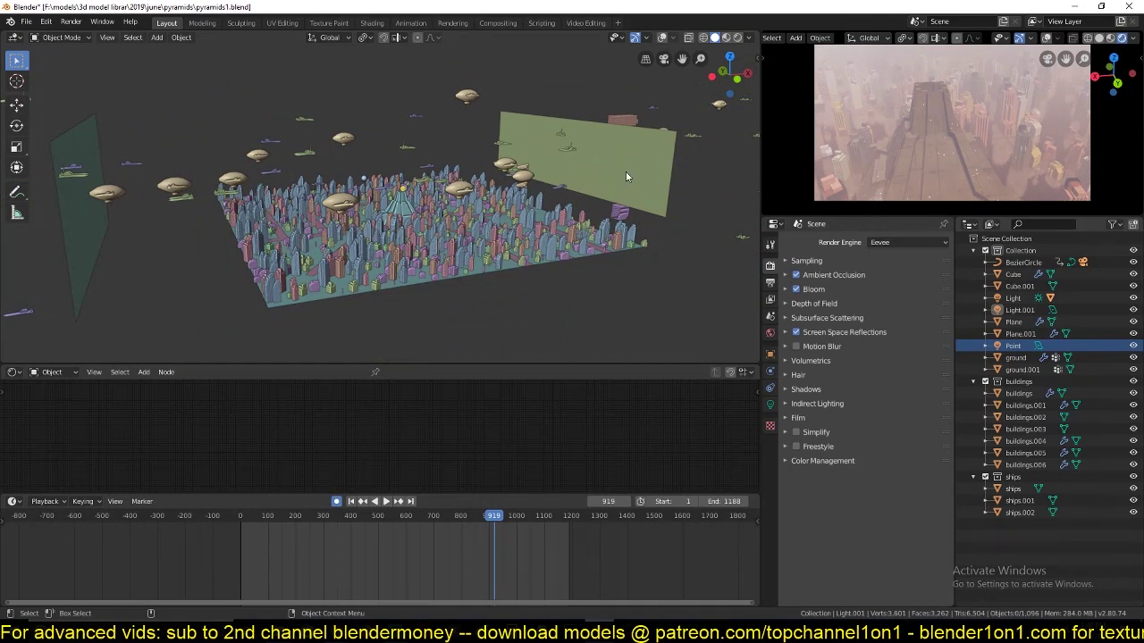
# Examine the city's buildings, streets, central pyramid and floating ships up close and from above.
pyautogui.scroll(8, 381, 257)
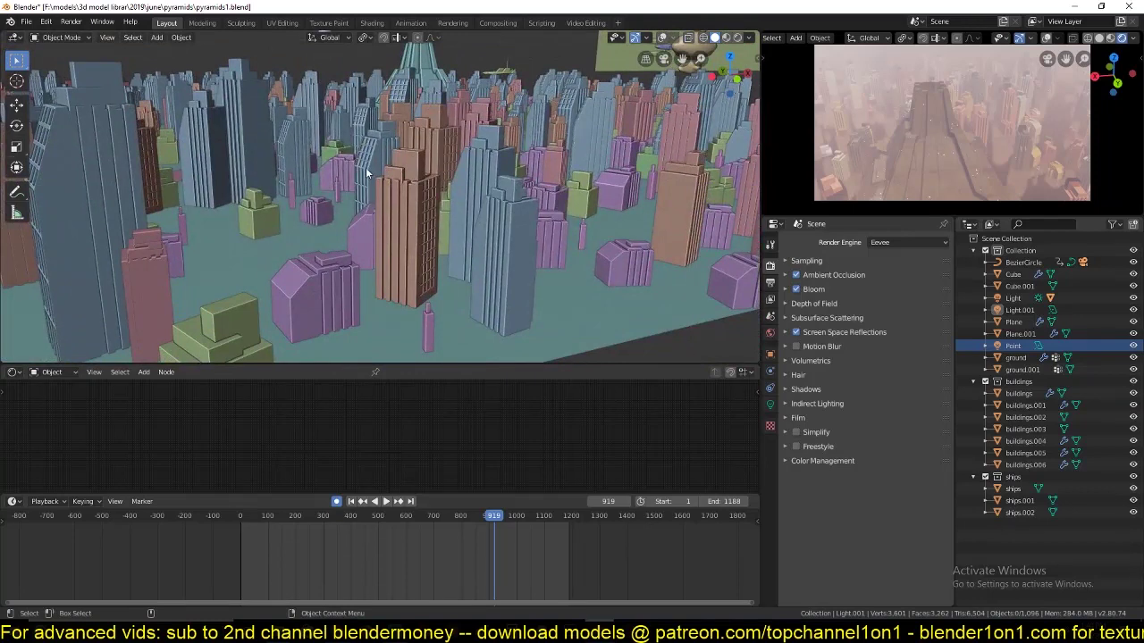
pyautogui.scroll(-6, 456, 134)
pyautogui.moveTo(460, 137); pyautogui.dragTo(444, 235, button='middle')
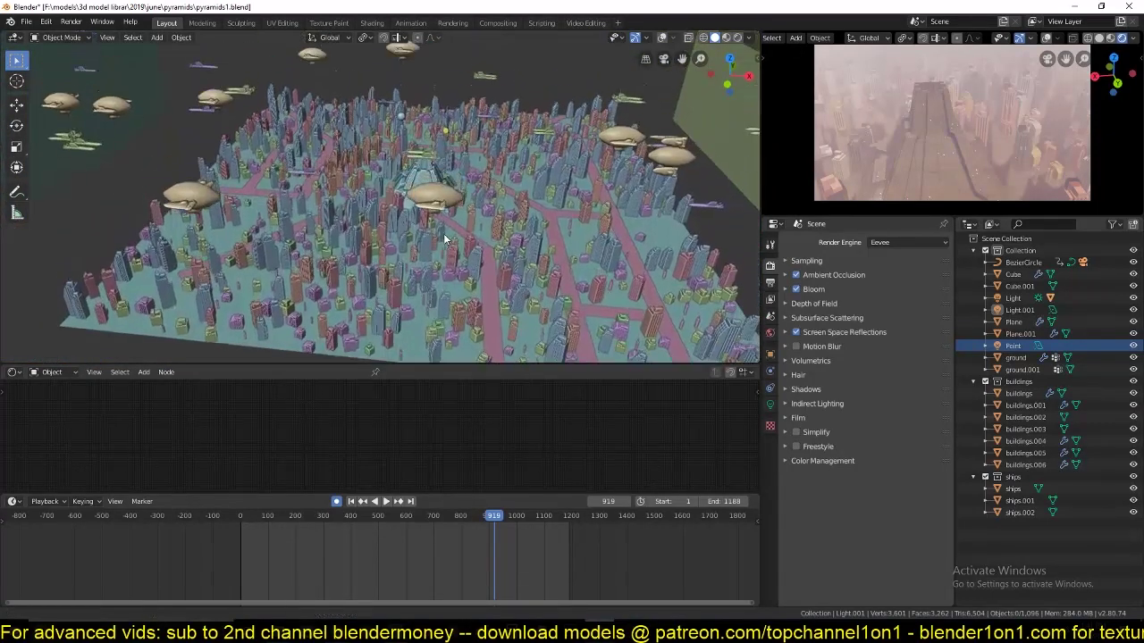
pyautogui.moveTo(399, 201); pyautogui.dragTo(377, 177, button='middle')
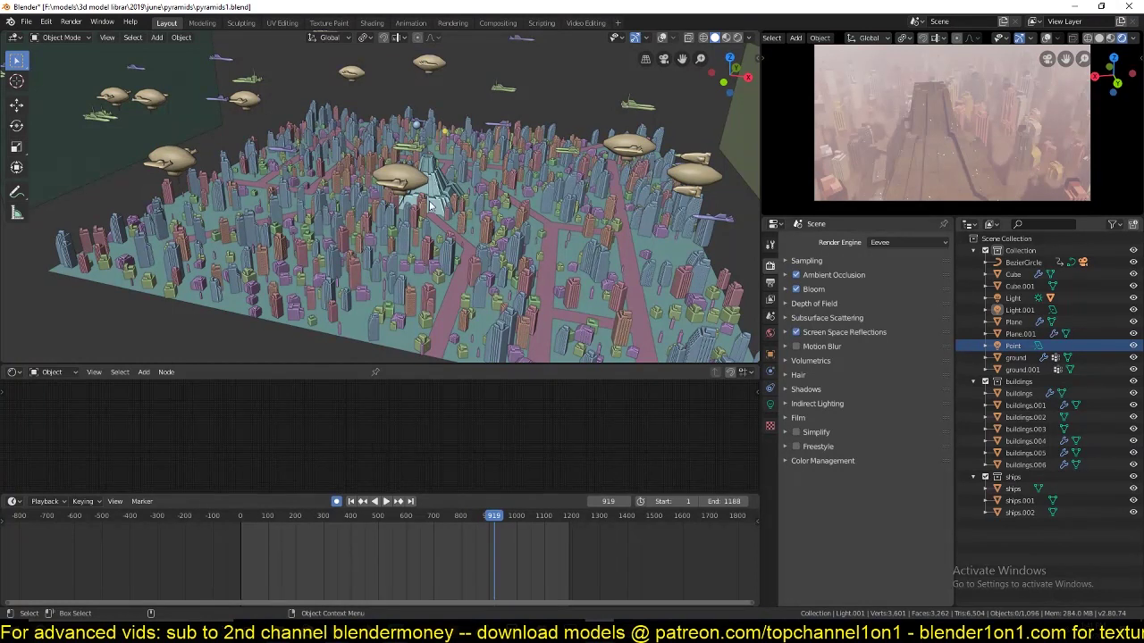
pyautogui.scroll(5, 430, 206)
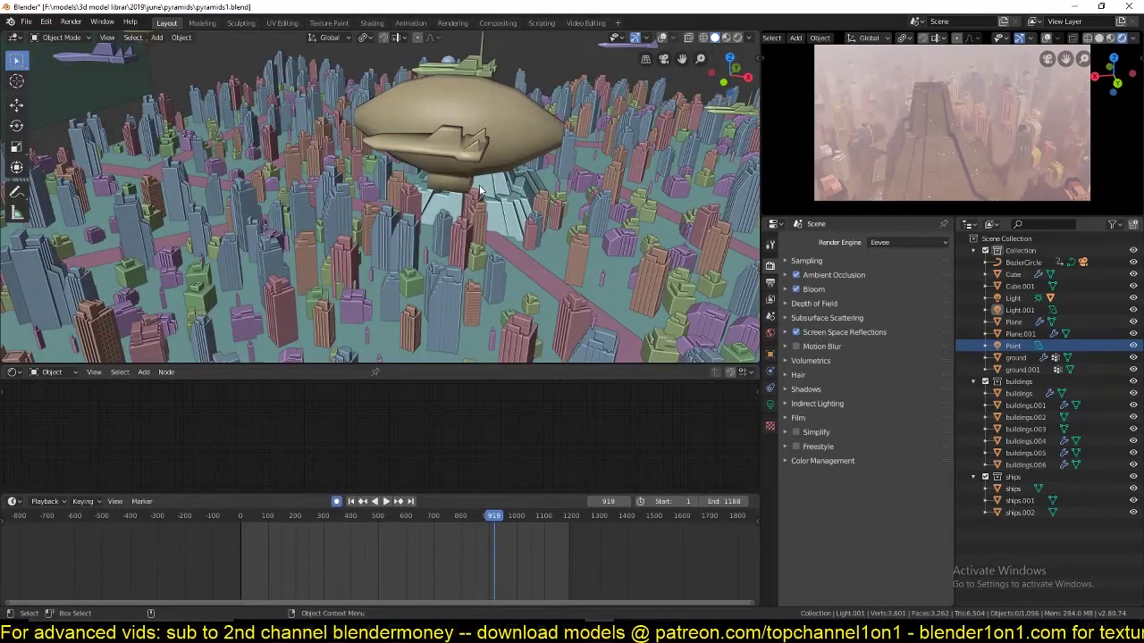
pyautogui.scroll(-4, 350, 227)
pyautogui.moveTo(349, 241); pyautogui.dragTo(280, 195, button='middle')
pyautogui.scroll(-3, 460, 232)
pyautogui.scroll(-1, 406, 241)
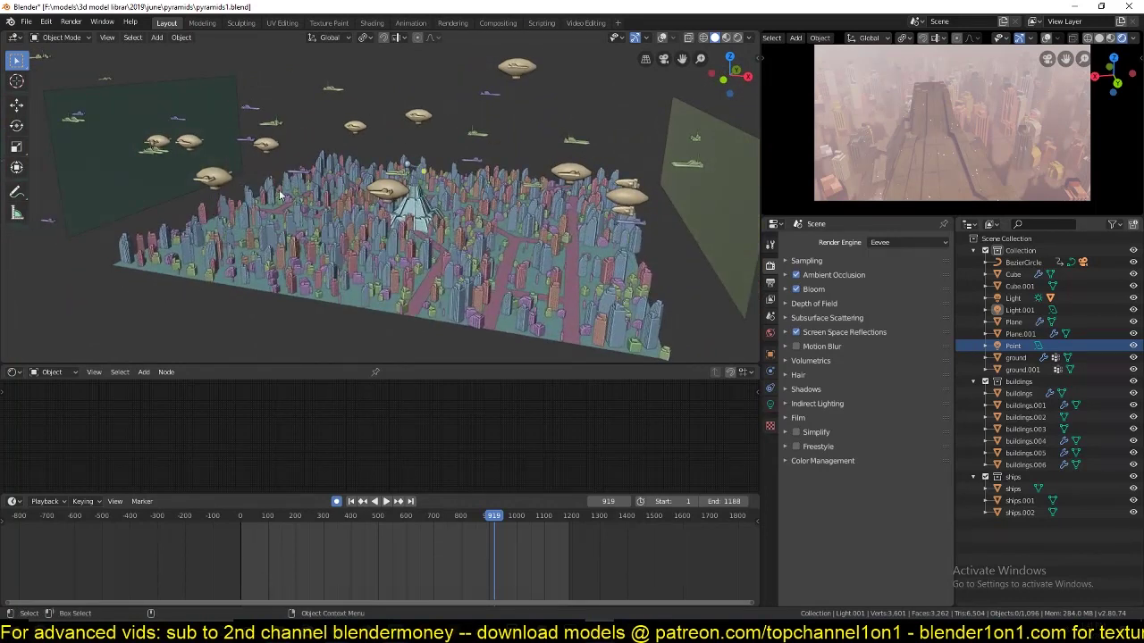
# Open a second, default Blender session and switch back to the pyramids1 city file.
pyautogui.rightClick(599, 631)
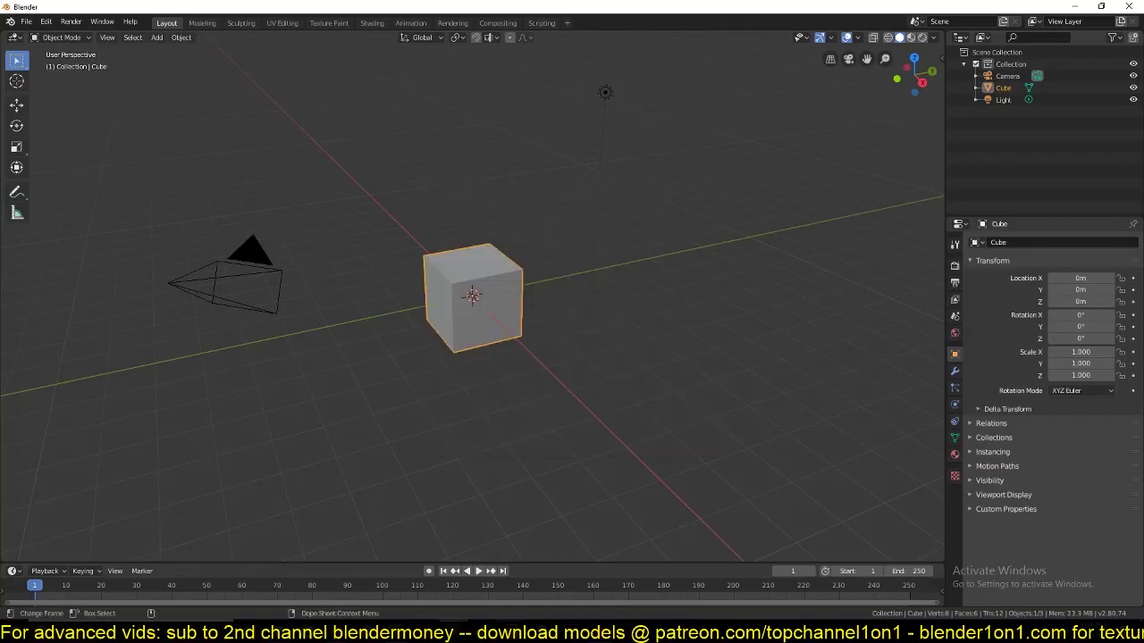
pyautogui.moveTo(597, 628)
pyautogui.click(552, 579)
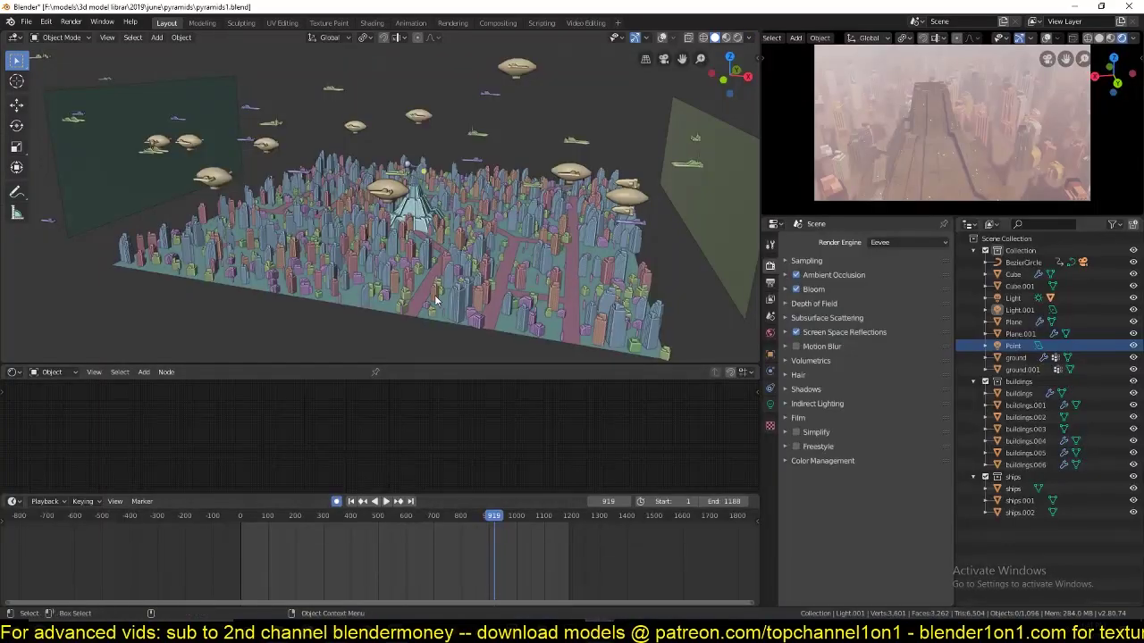
# Select the original airship in the group of ships near the edge of the city.
pyautogui.moveTo(435, 297); pyautogui.dragTo(476, 266, button='middle')
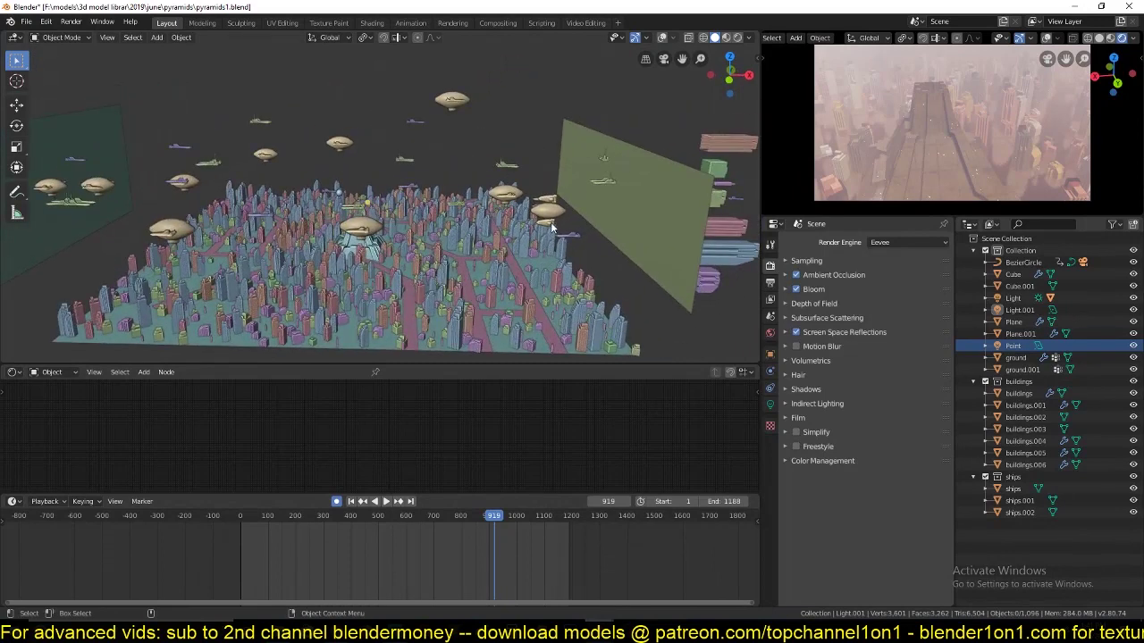
pyautogui.scroll(3, 545, 226)
pyautogui.keyDown('shift'); pyautogui.moveTo(527, 232); pyautogui.dragTo(272, 255, button='middle'); pyautogui.keyUp('shift')
pyautogui.moveTo(445, 291); pyautogui.dragTo(456, 254, button='middle')
pyautogui.click(441, 181)
pyautogui.moveTo(442, 184); pyautogui.dragTo(531, 219, button='middle')
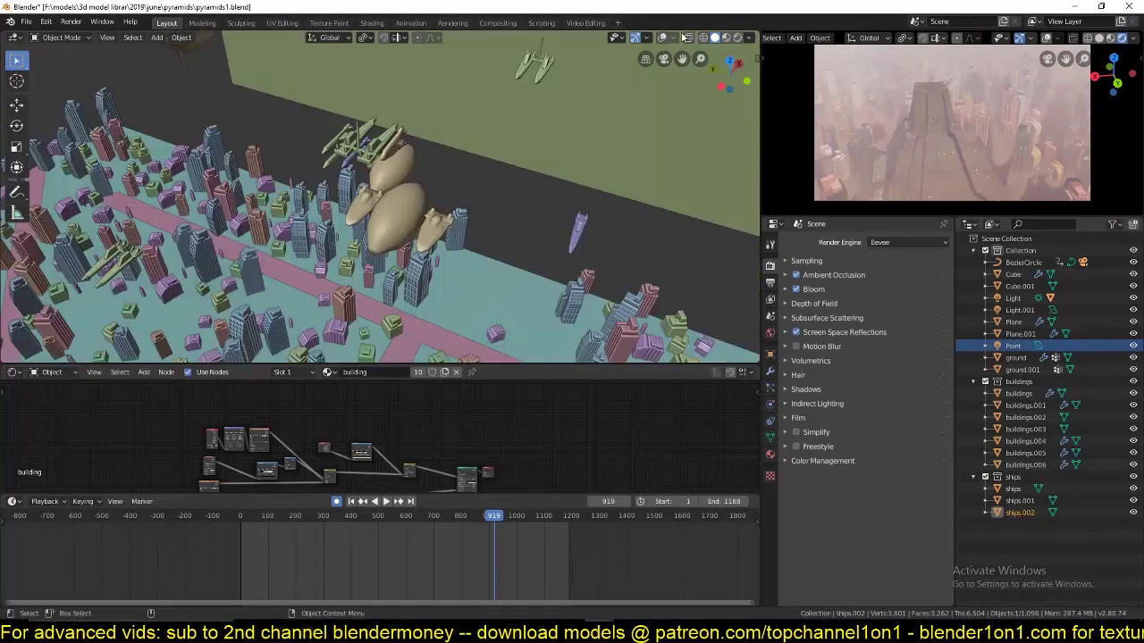
# Add the neighbouring single-hull and twin-hull ships to the selection and copy all three ships.
pyautogui.moveTo(447, 91); pyautogui.dragTo(378, 185, button='middle')
pyautogui.keyDown('shift'); pyautogui.click(377, 185); pyautogui.keyUp('shift')
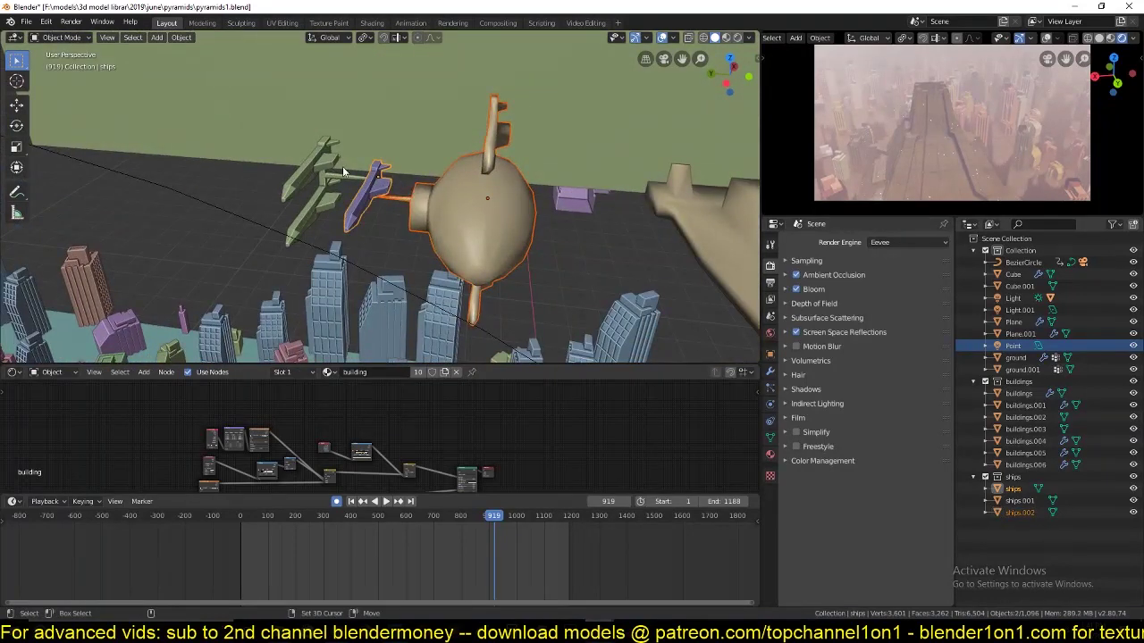
pyautogui.keyDown('shift'); pyautogui.click(327, 178); pyautogui.keyUp('shift')
pyautogui.scroll(-3, 539, 186)
pyautogui.moveTo(540, 186); pyautogui.dragTo(447, 190, button='middle')
pyautogui.scroll(-3, 466, 202)
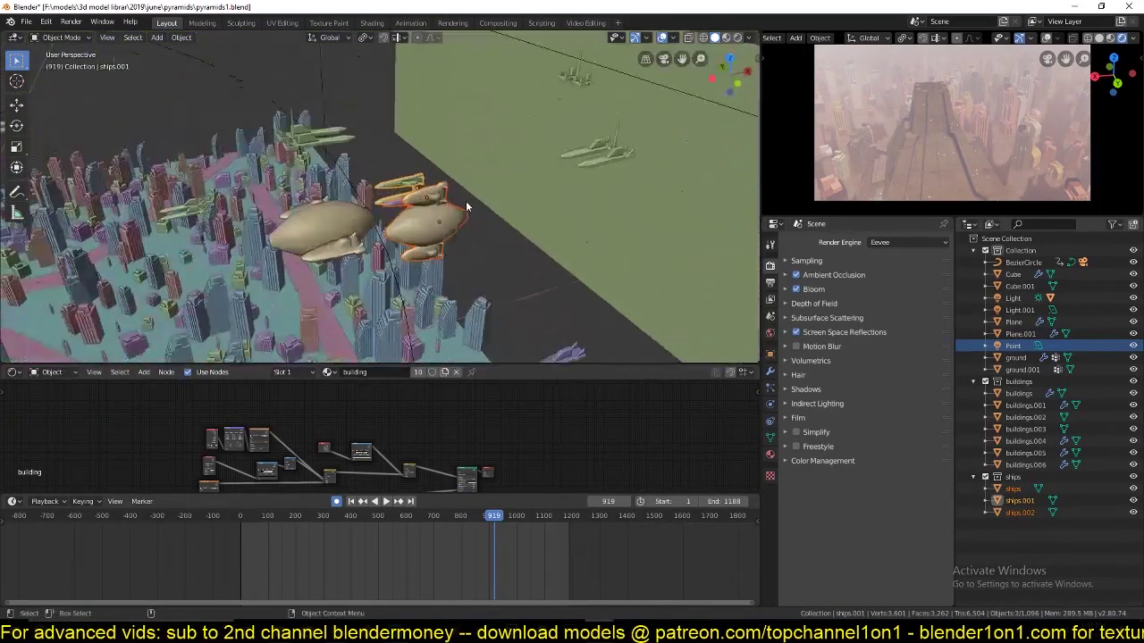
pyautogui.scroll(-4, 462, 202)
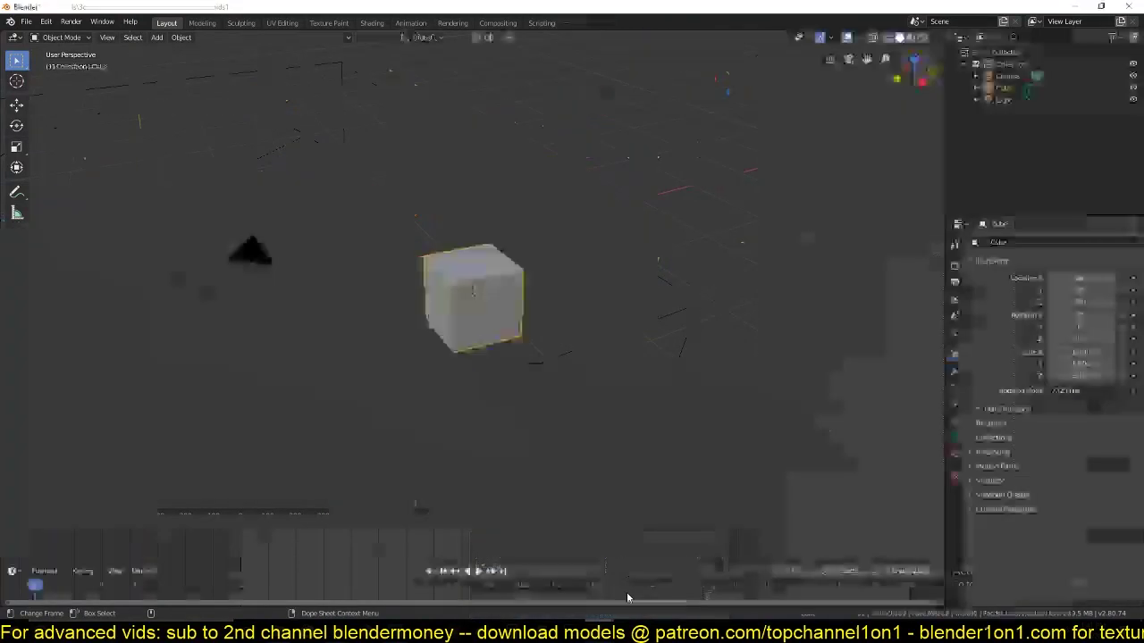
# Delete the default cube in the new Blender session and paste the three copied ships.
pyautogui.press('x')
pyautogui.click(579, 276)
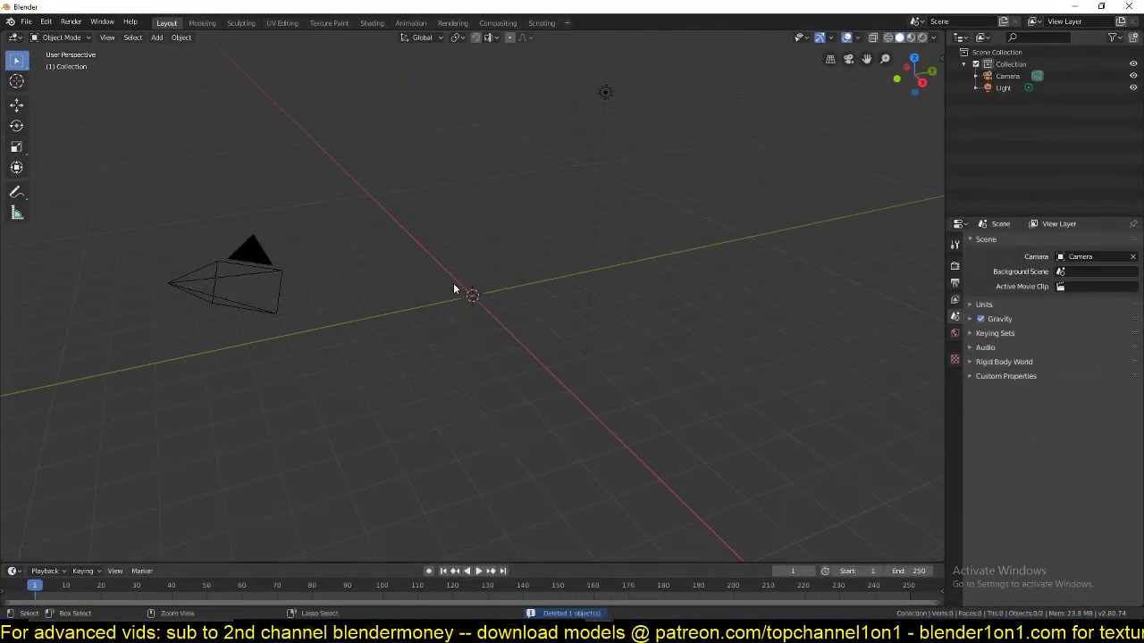
pyautogui.scroll(-4, 527, 201)
pyautogui.hotkey('ctrl', 'v')
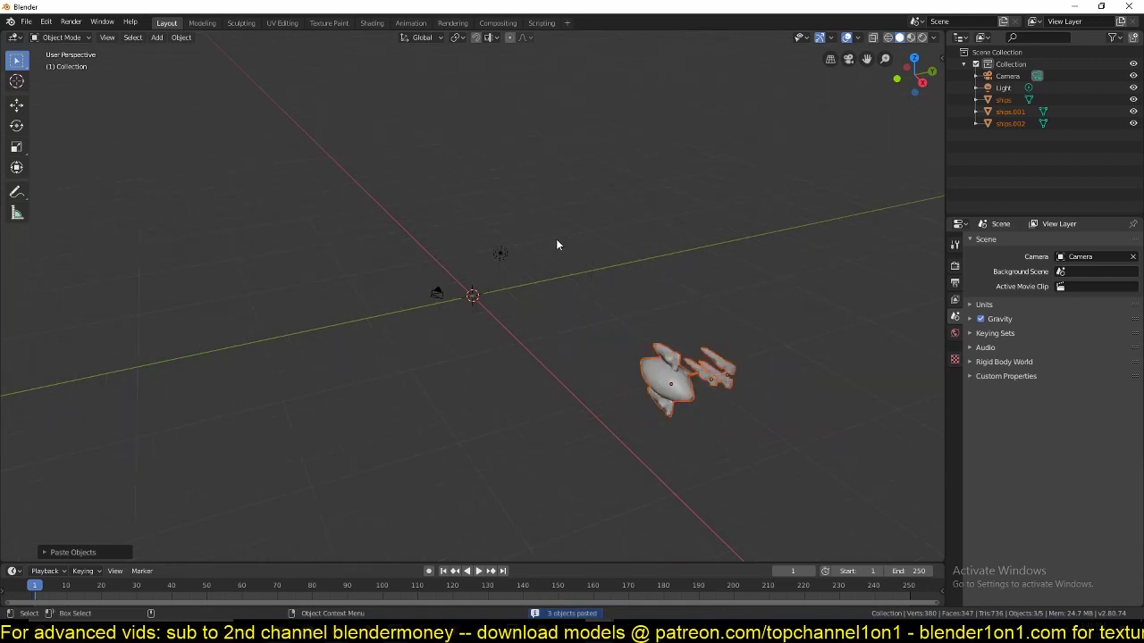
pyautogui.press('KP_Decimal')
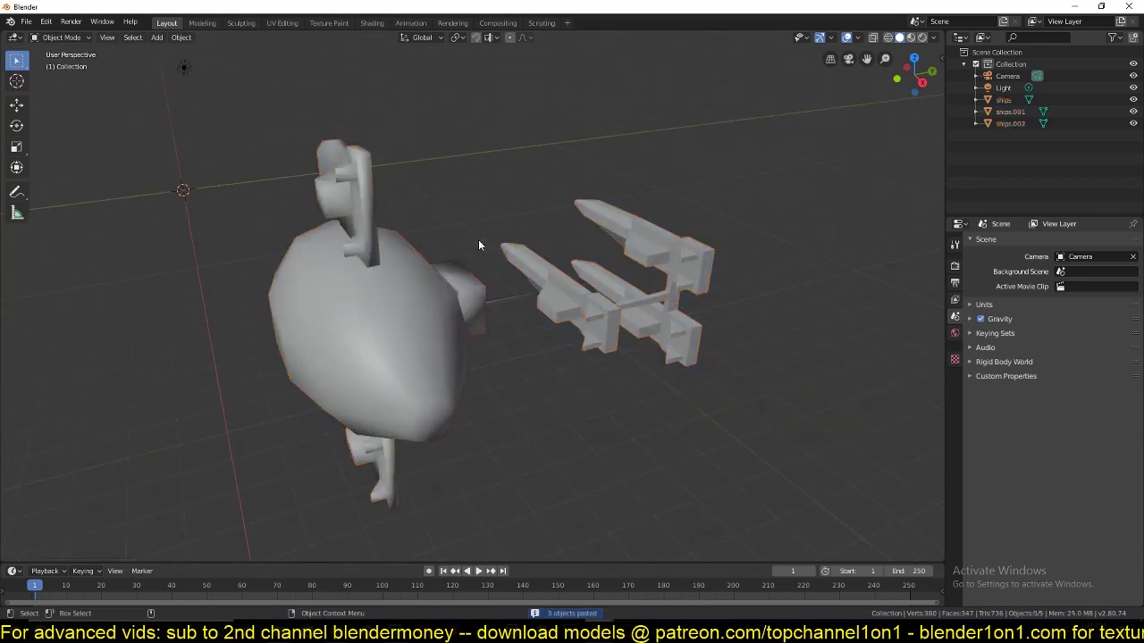
# Select all three pasted ships and clear their rotation.
pyautogui.press('KP_7')
pyautogui.click(524, 328)
pyautogui.moveTo(341, 61); pyautogui.dragTo(632, 477)
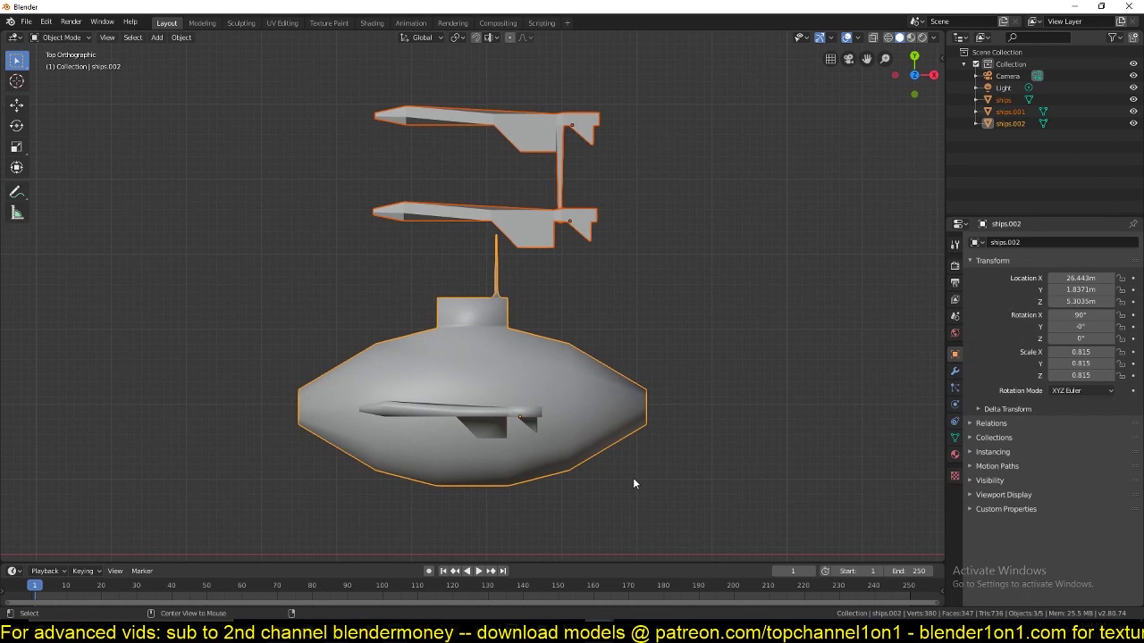
pyautogui.hotkey('alt', 'r')
# Display the objects in random individual colors in the viewport's solid shading.
pyautogui.scroll(-3, 464, 337)
pyautogui.moveTo(464, 336); pyautogui.dragTo(545, 304, button='middle')
pyautogui.click(283, 319)
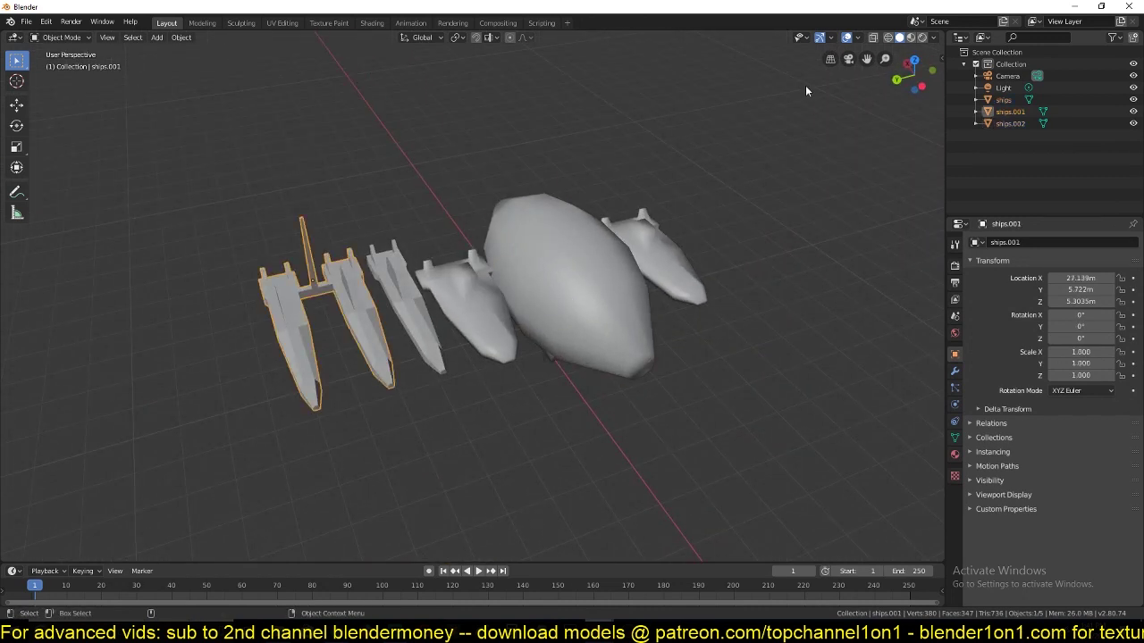
pyautogui.click(932, 38)
pyautogui.click(933, 204)
# Move the twin-hull ship away from the others along the Y axis, to a Y location of about 9.33 m.
pyautogui.moveTo(464, 322)
pyautogui.mouseDown(button='middle')
pyautogui.moveTo(385, 308)
pyautogui.moveTo(359, 277)
pyautogui.mouseUp(button='middle')
pyautogui.press('g')
pyautogui.press('y')
pyautogui.click(555, 323)
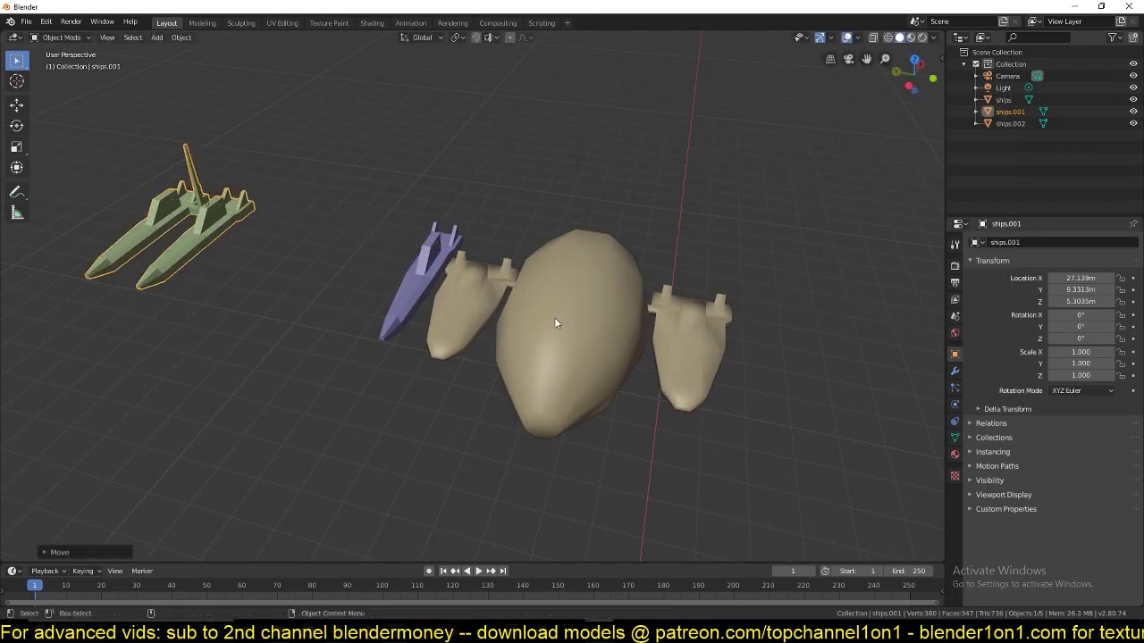
# Move the single-hull ship along the Y axis away from the airship, to a Y location of about 6.23 m.
pyautogui.click(430, 289)
pyautogui.moveTo(430, 288); pyautogui.dragTo(340, 271, button='middle')
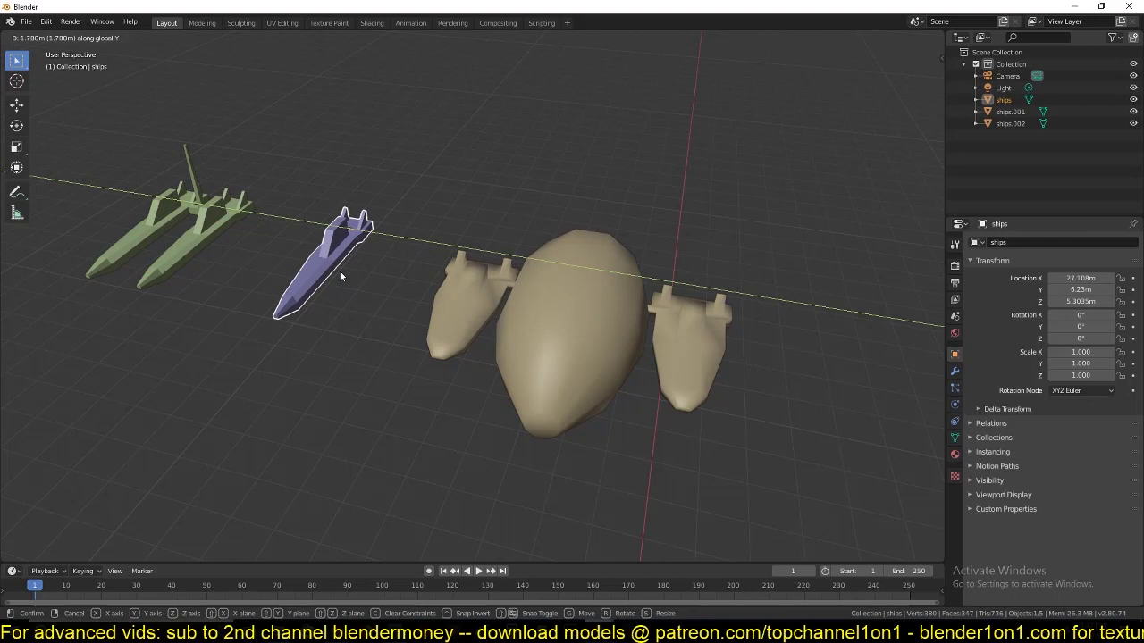
pyautogui.scroll(-2, 498, 309)
pyautogui.click(498, 314)
# Inspect the airship's mesh topology in Edit Mode and return to Object Mode.
pyautogui.moveTo(499, 314); pyautogui.dragTo(313, 236, button='middle')
pyautogui.scroll(5, 406, 268)
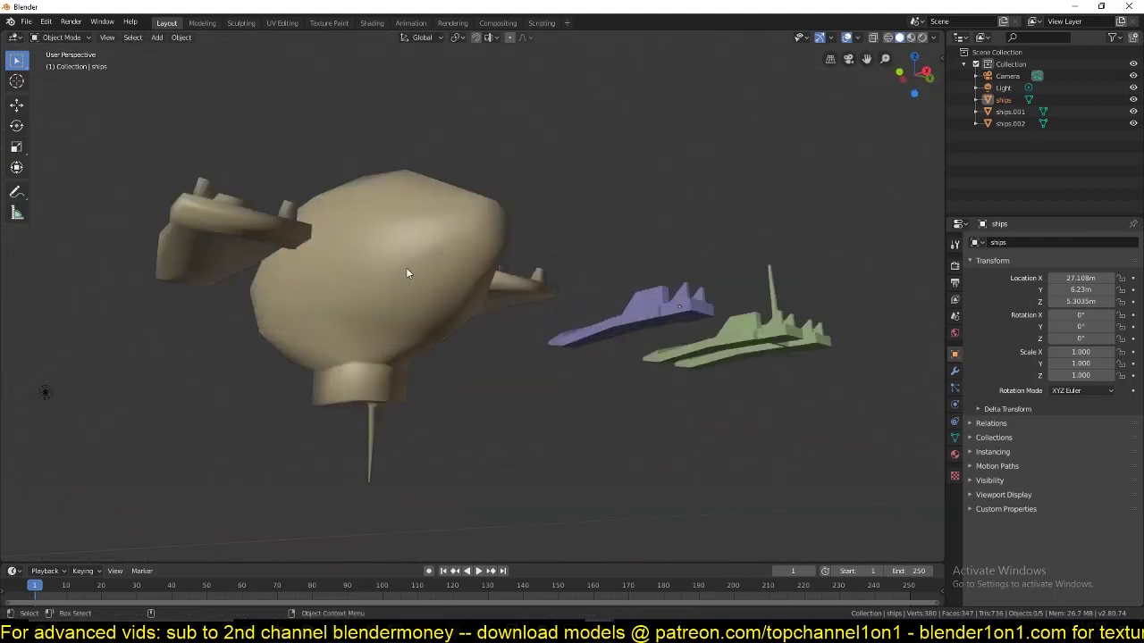
pyautogui.press('Tab')
pyautogui.moveTo(422, 253); pyautogui.dragTo(393, 317, button='middle')
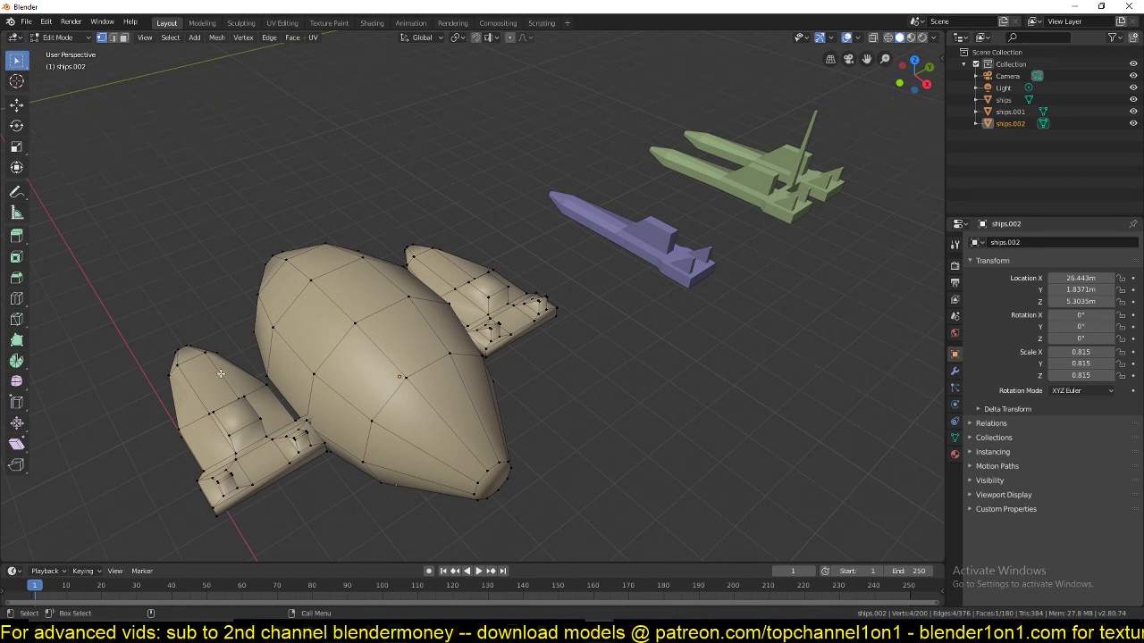
pyautogui.press('Tab')
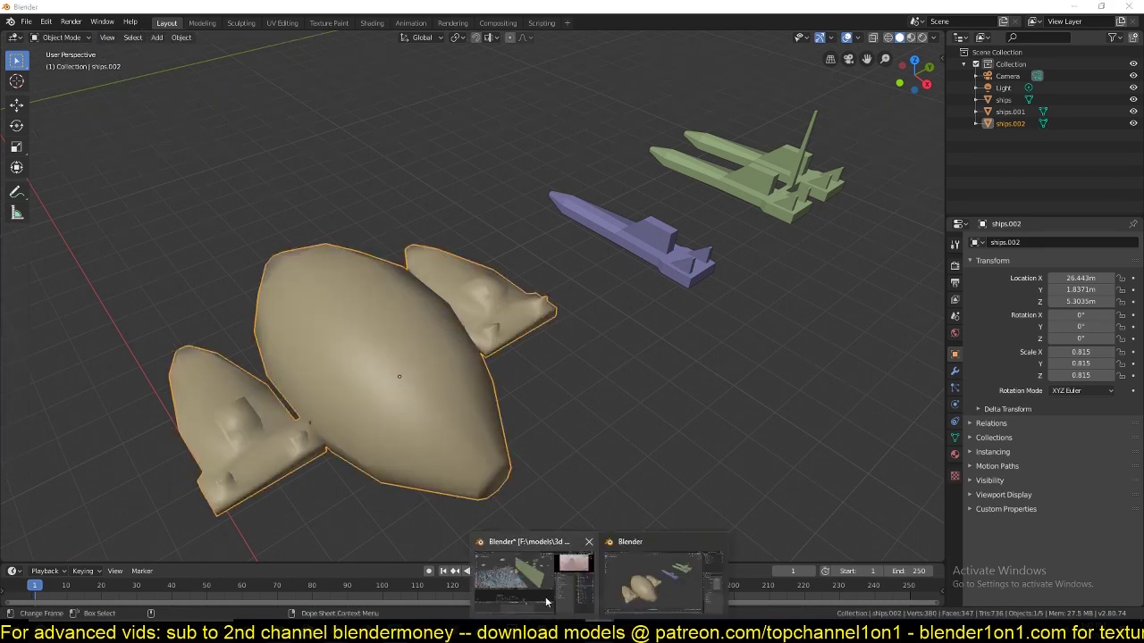
# Switch to the pyramids1.blend session, survey the ships flying over the city, and select the plane that emits them.
pyautogui.click(536, 585)
pyautogui.keyDown('shift'); pyautogui.moveTo(284, 266); pyautogui.dragTo(356, 193, button='middle'); pyautogui.keyUp('shift')
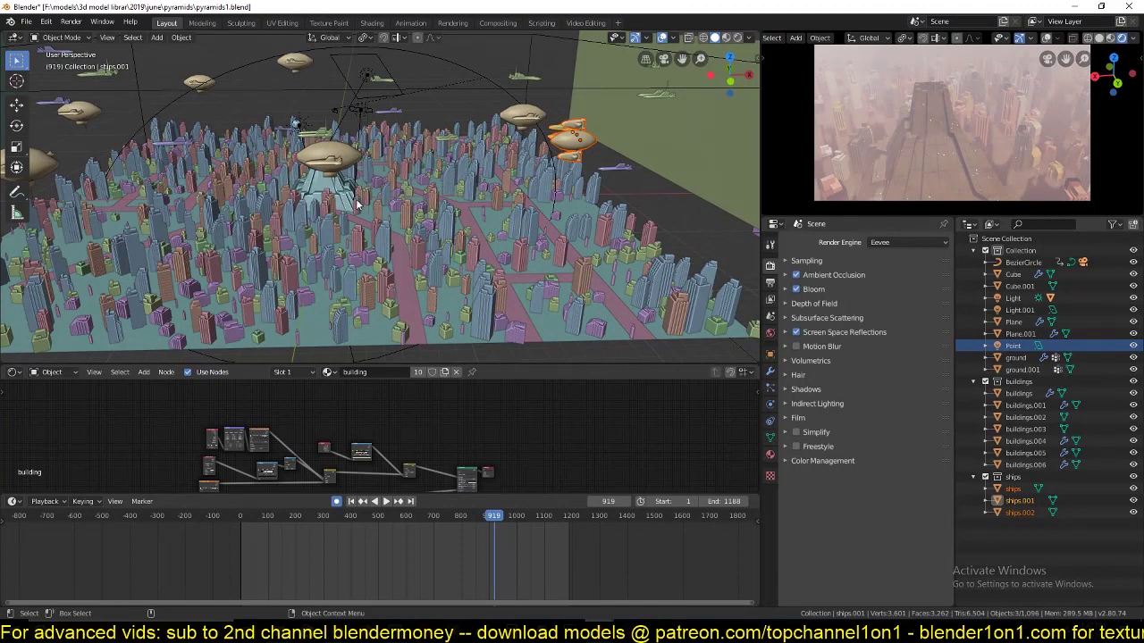
pyautogui.moveTo(340, 220); pyautogui.dragTo(416, 216, button='middle')
pyautogui.scroll(5, 388, 217)
pyautogui.scroll(-4, 385, 213)
pyautogui.scroll(-5, 420, 219)
pyautogui.scroll(3, 364, 180)
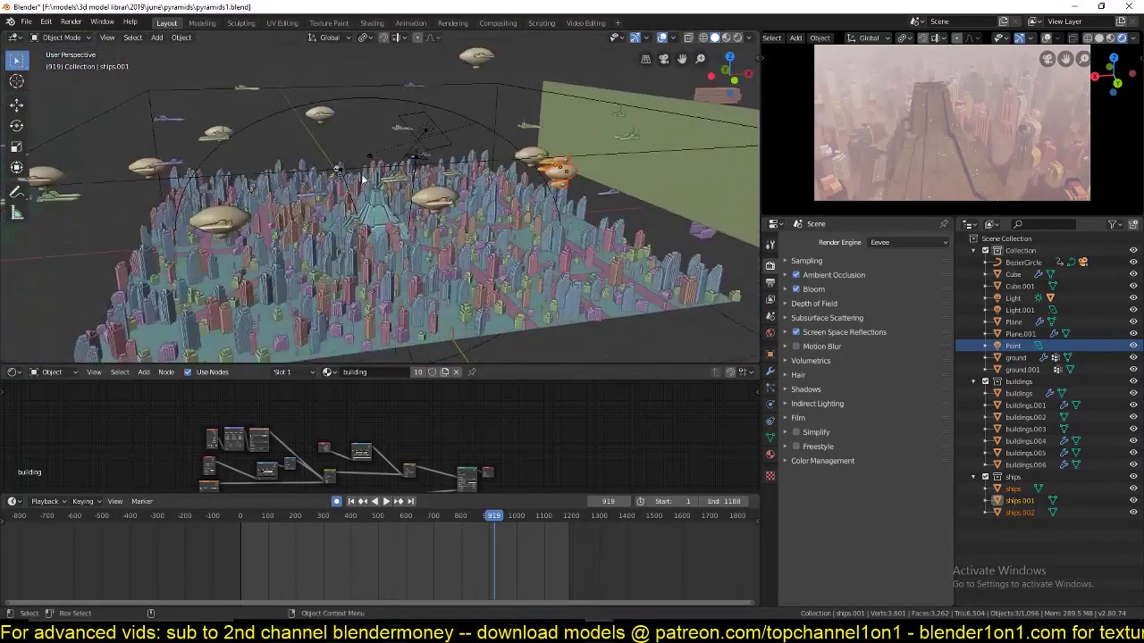
pyautogui.click(500, 95)
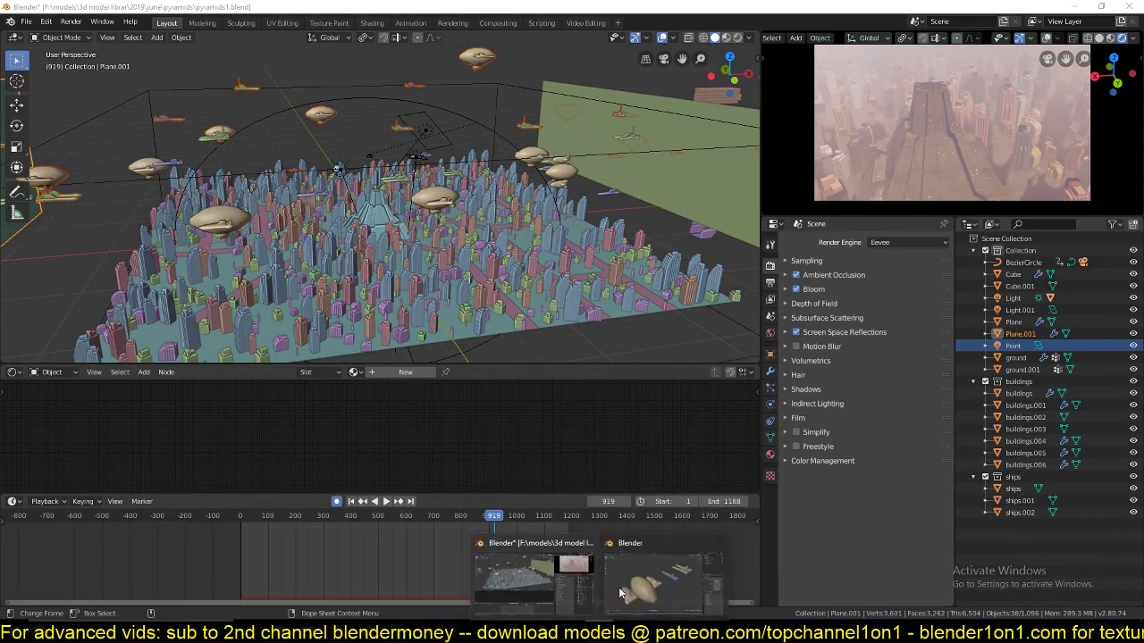
# Return to the session with the three ship models and add a mesh plane at the world origin from top view.
pyautogui.click(629, 570)
pyautogui.scroll(-3, 445, 335)
pyautogui.moveTo(257, 301); pyautogui.dragTo(570, 288, button='middle')
pyautogui.scroll(-3, 558, 295)
pyautogui.press('KP_7')
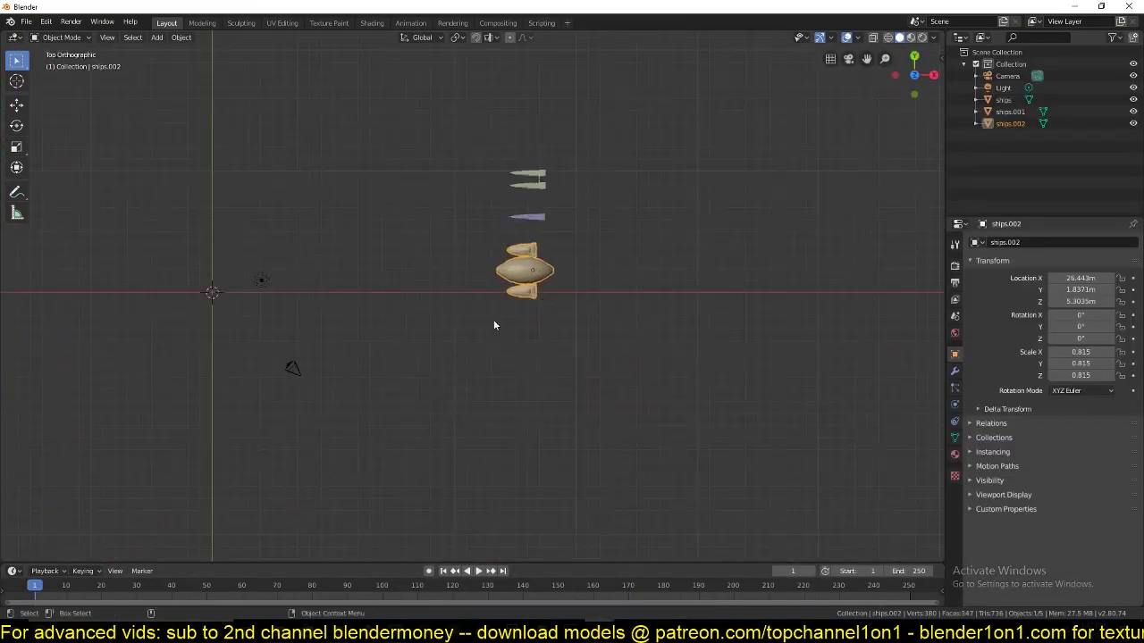
pyautogui.keyDown('shift'); pyautogui.moveTo(254, 267); pyautogui.dragTo(405, 250, button='middle'); pyautogui.keyUp('shift')
pyautogui.hotkey('shift', 'a')
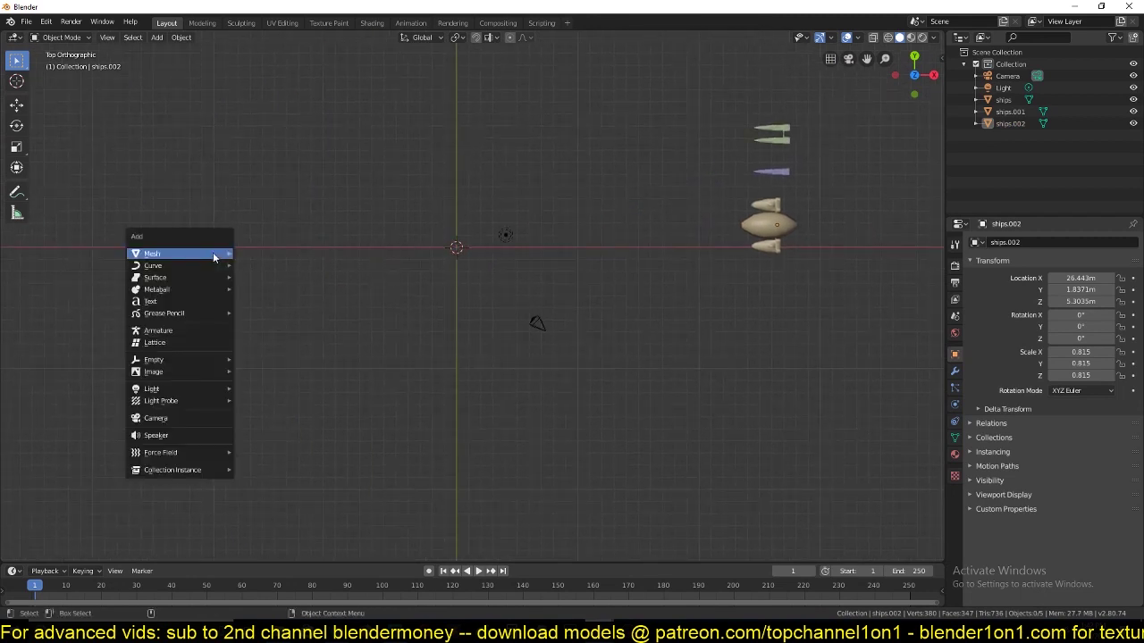
pyautogui.moveTo(213, 253)
pyautogui.click(280, 258)
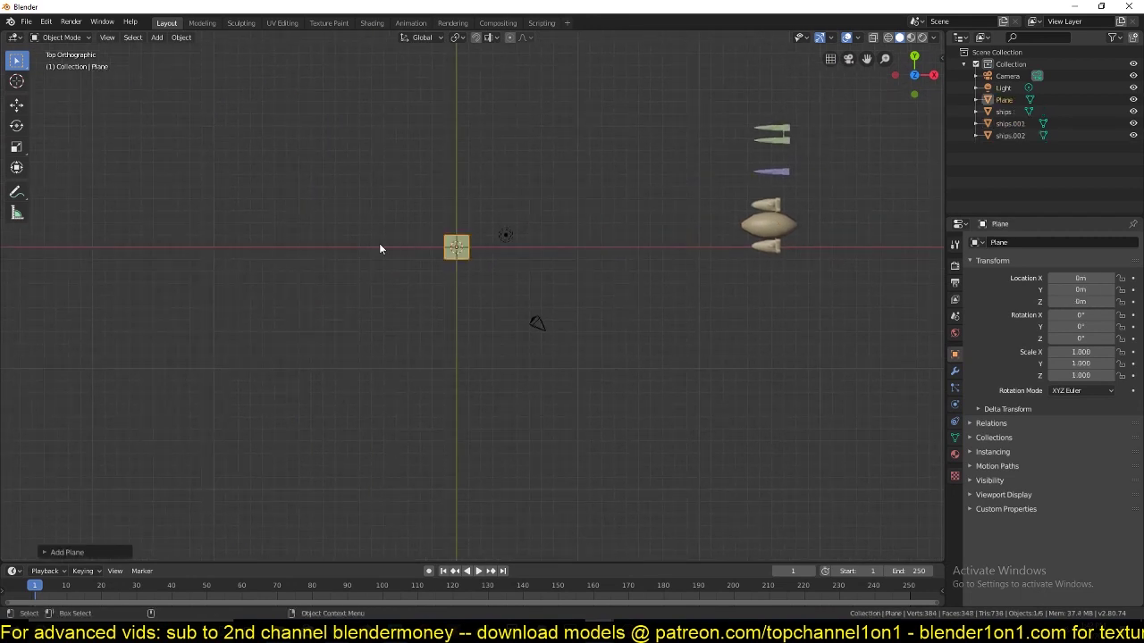
# Scale the plane up uniformly to about 4.49, and stretch it along Y to a scale of about 8.06.
pyautogui.press('s')
pyautogui.click(581, 77)
pyautogui.press('s')
pyautogui.press('y')
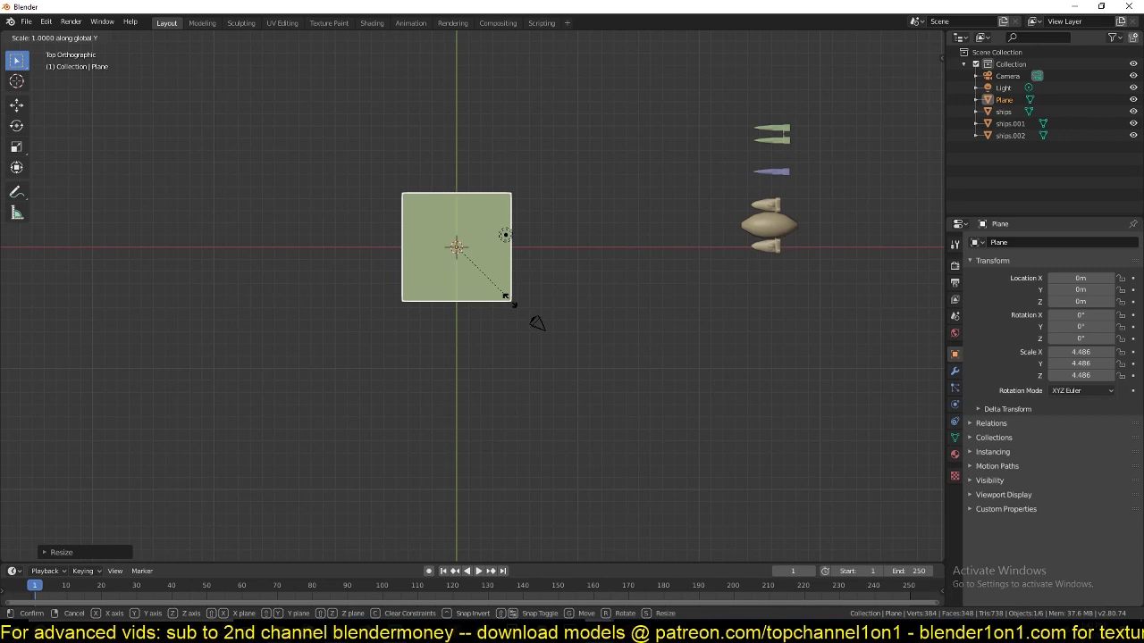
pyautogui.click(533, 359)
# Rotate the plane 90 degrees around Y so it stands upright, and raise it to a Z location of about 7.22 m.
pyautogui.press('r')
pyautogui.press('y')
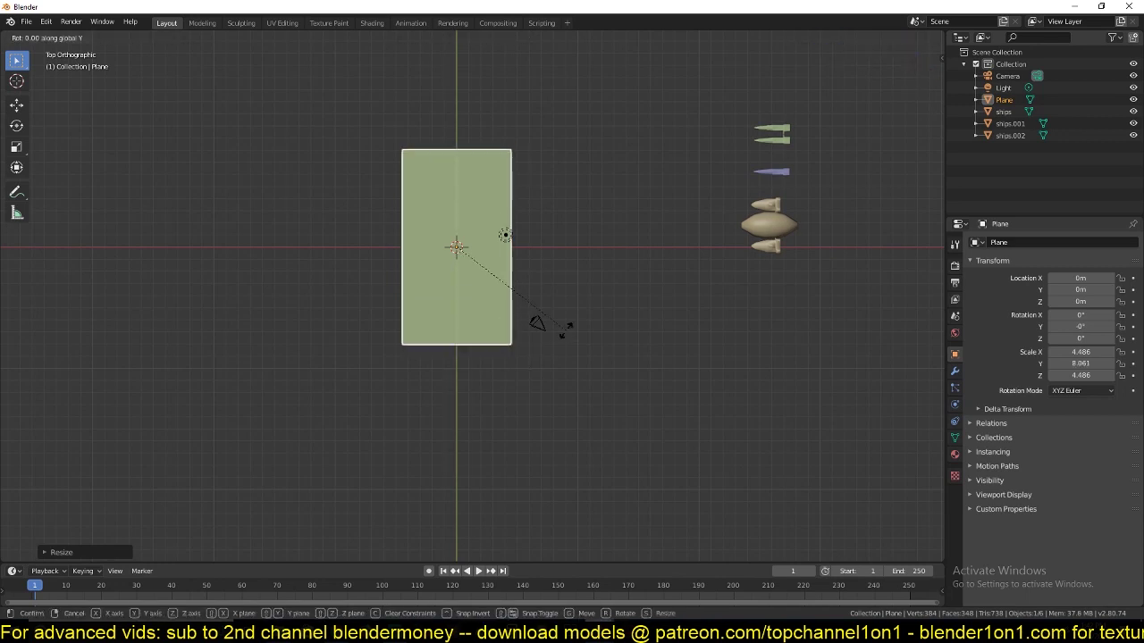
pyautogui.press('9')
pyautogui.press('0')
pyautogui.click(565, 329)
pyautogui.moveTo(565, 330); pyautogui.dragTo(535, 372, button='middle')
pyautogui.press('g')
pyautogui.press('z')
pyautogui.click(572, 231)
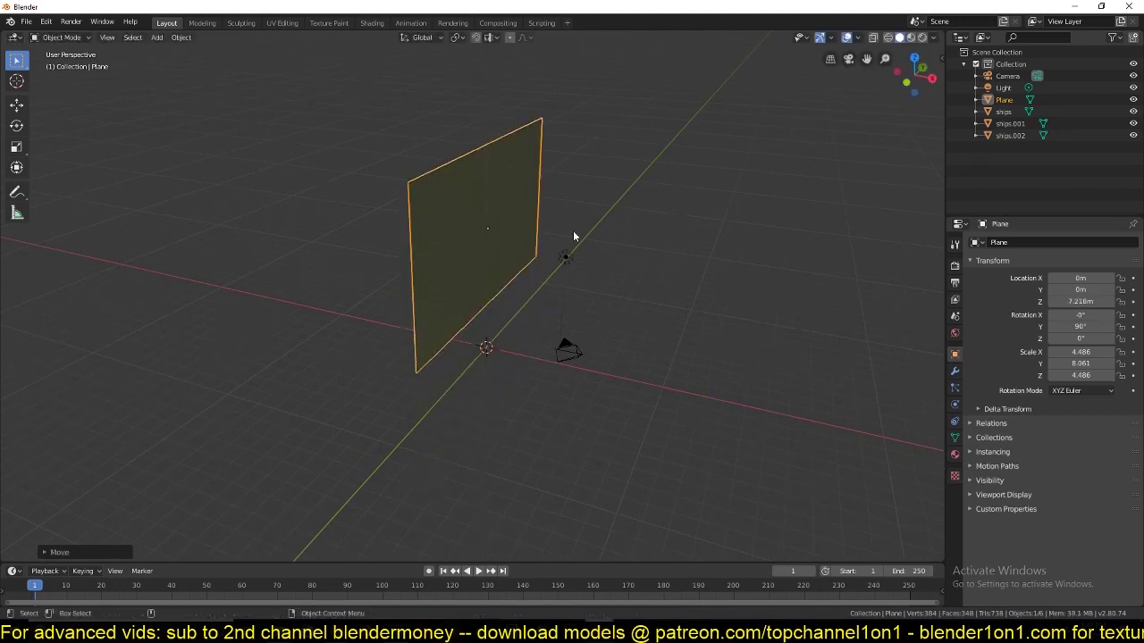
# Annotate the intended emission direction with an arrow from the plane along negative X, and return to the selection tool.
pyautogui.moveTo(573, 230); pyautogui.dragTo(697, 237, button='middle')
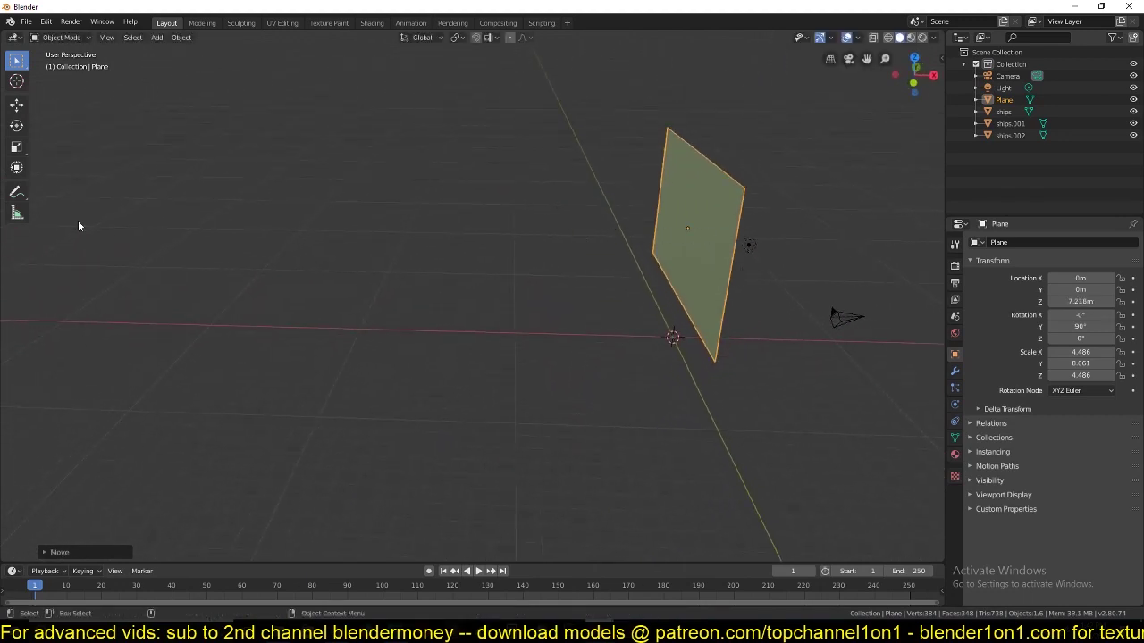
pyautogui.click(16, 191)
pyautogui.moveTo(684, 218); pyautogui.dragTo(335, 222)
pyautogui.moveTo(361, 206); pyautogui.dragTo(280, 231)
pyautogui.scroll(-4, 406, 362)
pyautogui.moveTo(406, 362); pyautogui.dragTo(422, 391, button='middle')
pyautogui.click(17, 60)
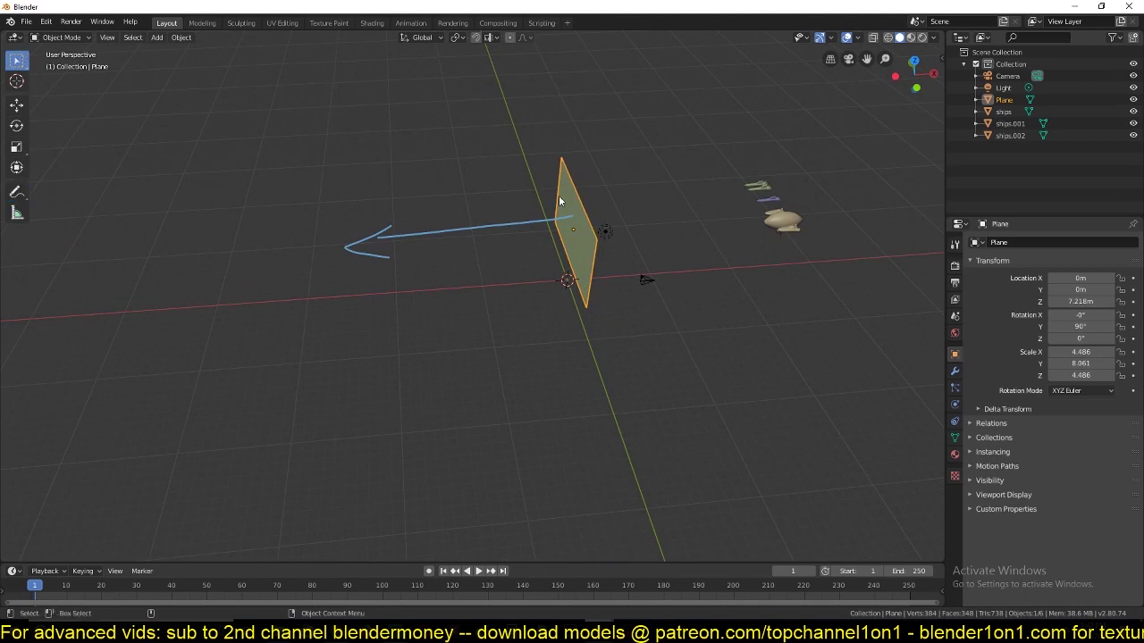
# Add a new particle system to the upright plane.
pyautogui.click(954, 437)
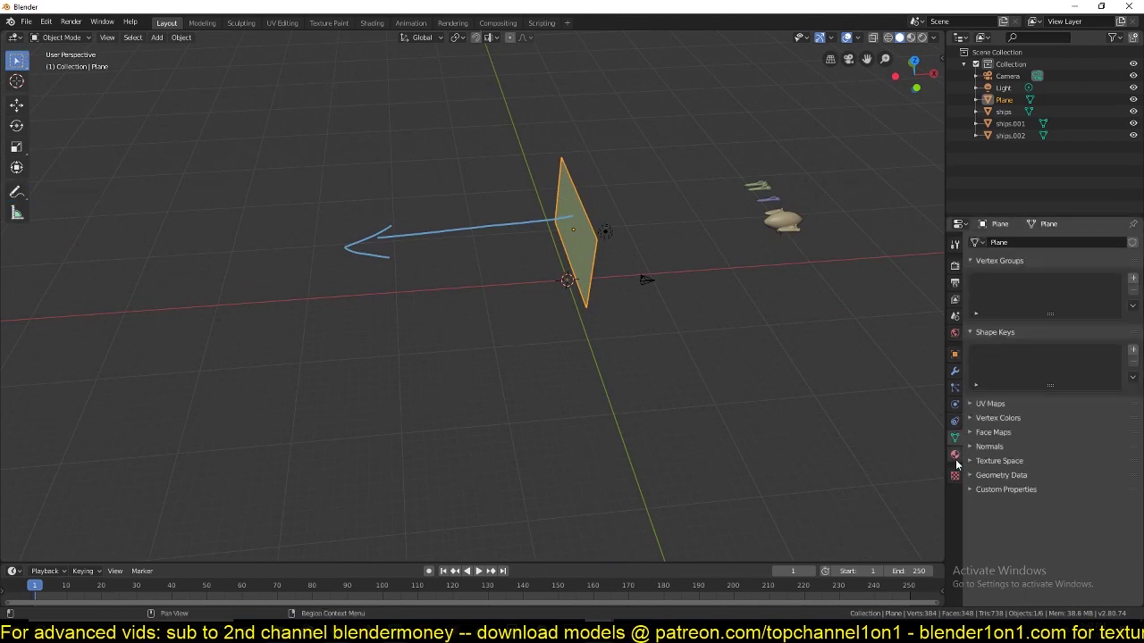
pyautogui.click(954, 387)
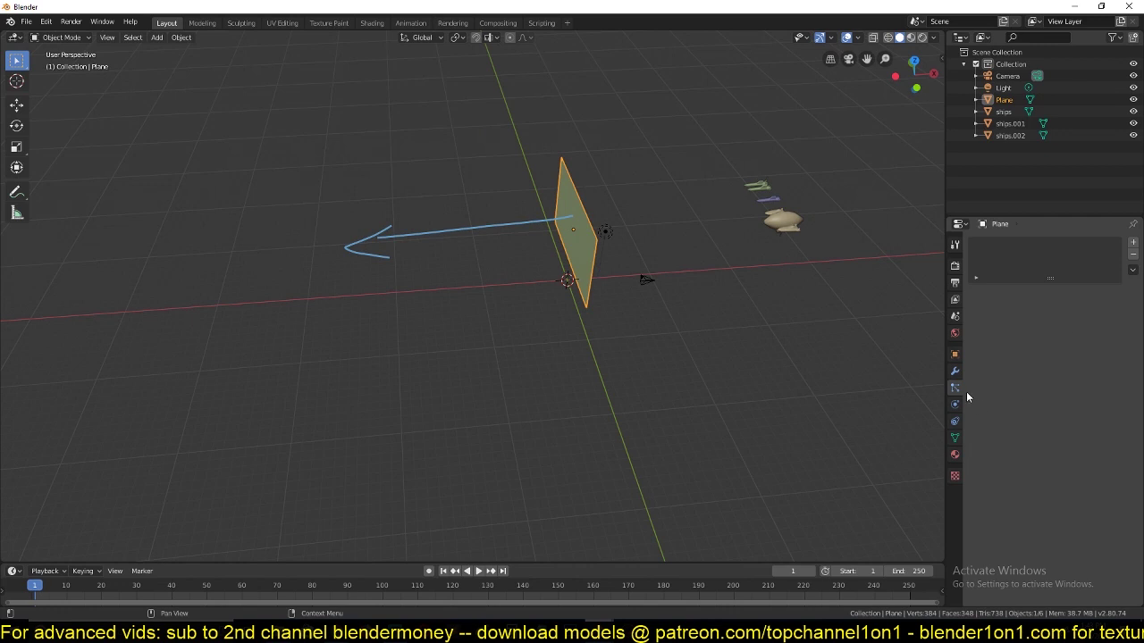
pyautogui.click(1133, 242)
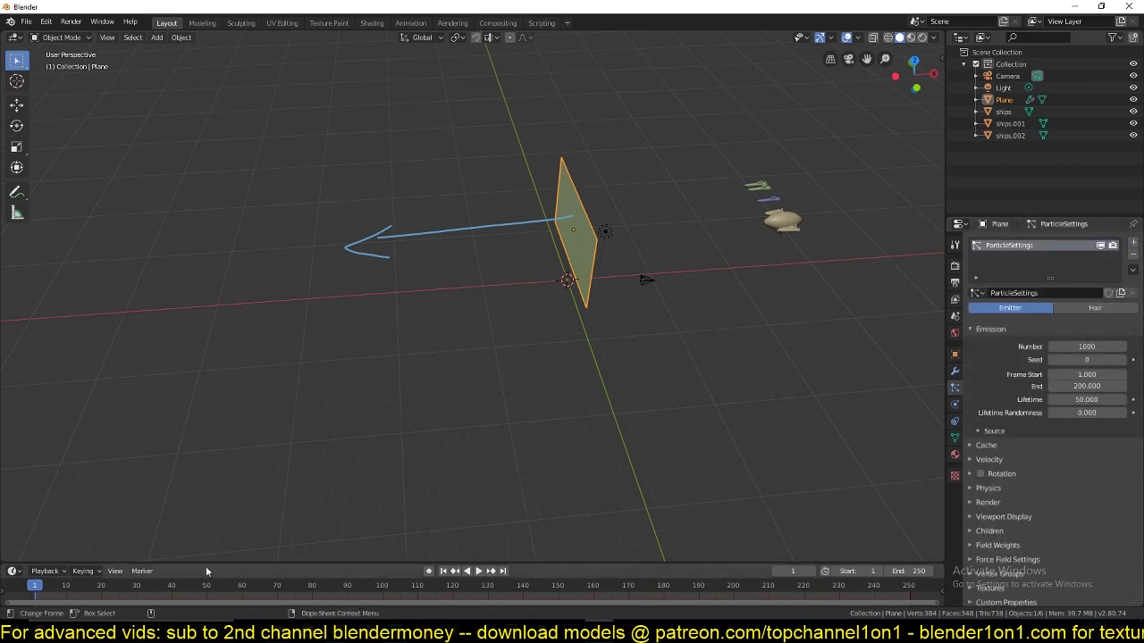
# Enlarge the timeline, play the animation, and examine the particles emitted from the plane from several angles.
pyautogui.moveTo(205, 564); pyautogui.dragTo(211, 511)
pyautogui.press('space')
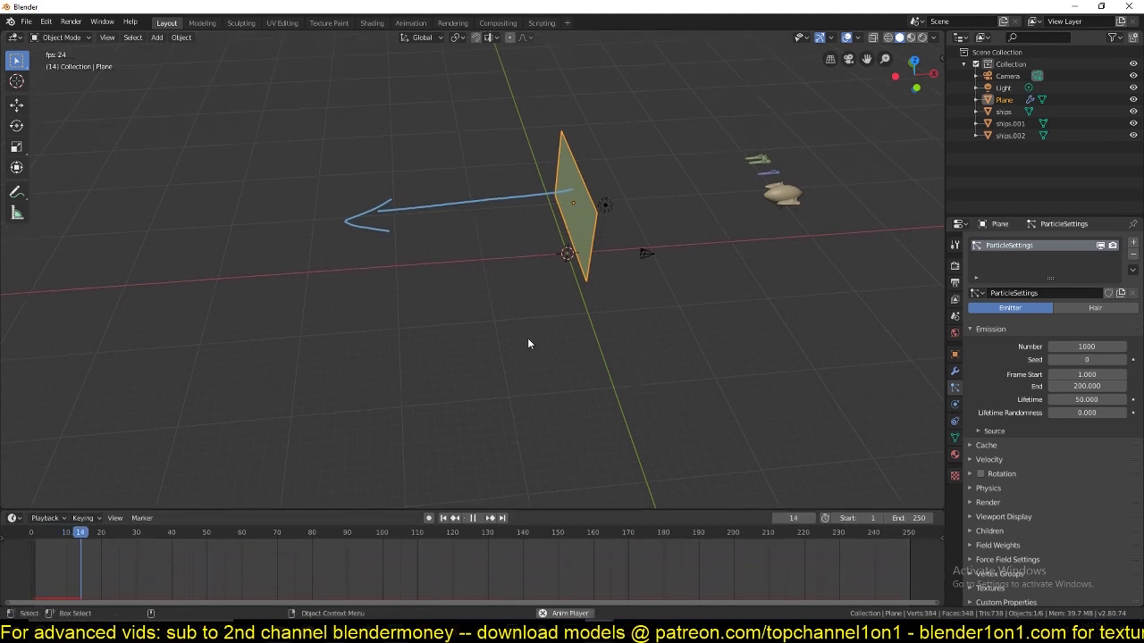
pyautogui.moveTo(527, 342); pyautogui.dragTo(416, 281, button='middle')
pyautogui.scroll(4, 411, 278)
pyautogui.keyDown('shift'); pyautogui.moveTo(614, 382); pyautogui.dragTo(521, 306, button='middle'); pyautogui.keyUp('shift')
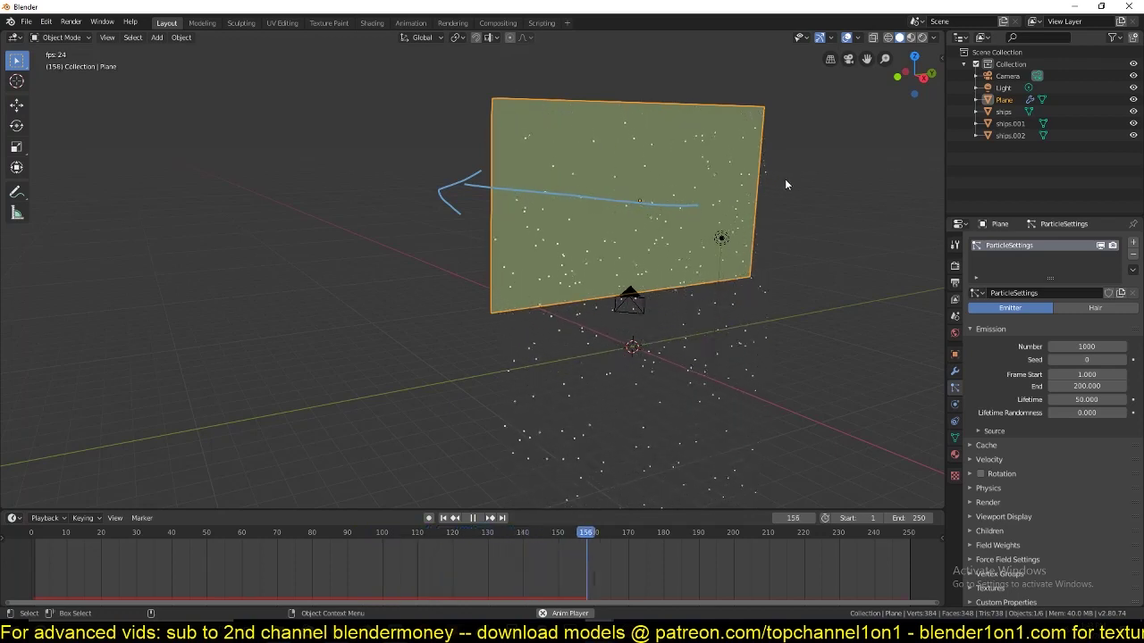
pyautogui.moveTo(785, 184); pyautogui.dragTo(321, 256, button='middle')
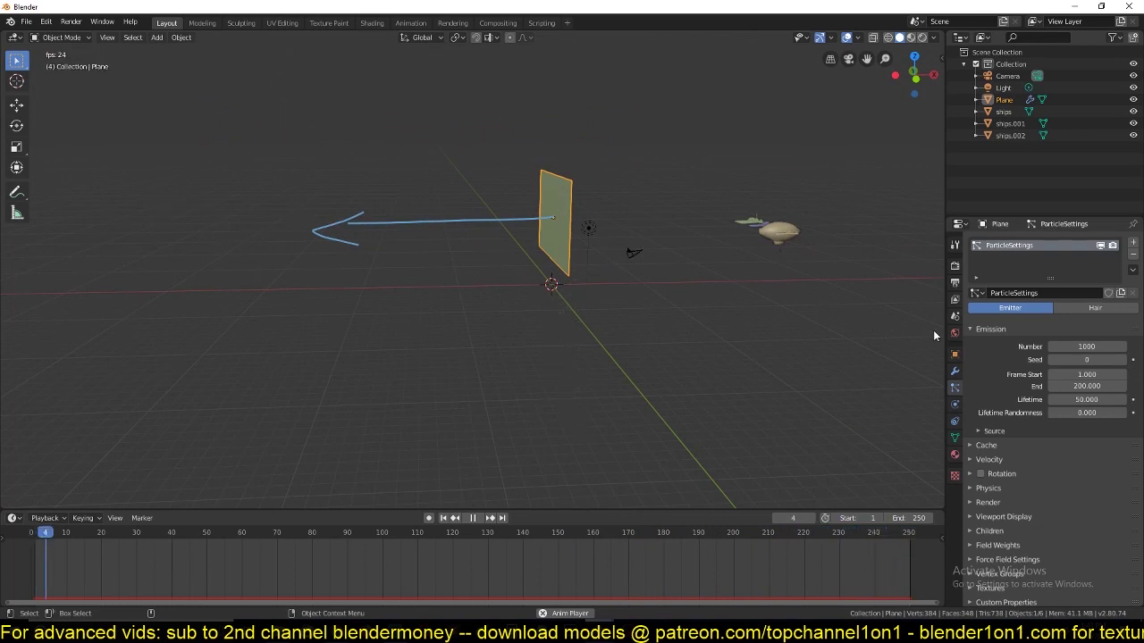
pyautogui.scroll(-1, 992, 413)
# Set the gravity field weight of the plane's particle system to 0 and check the particle motion.
pyautogui.click(990, 327)
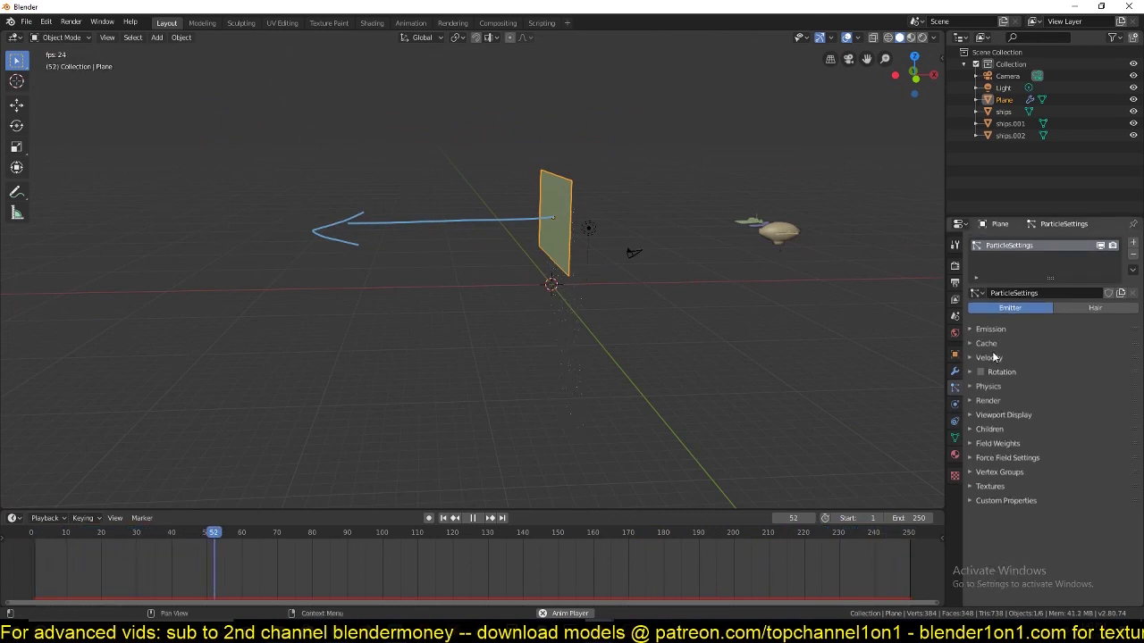
pyautogui.click(1009, 457)
pyautogui.click(1009, 457)
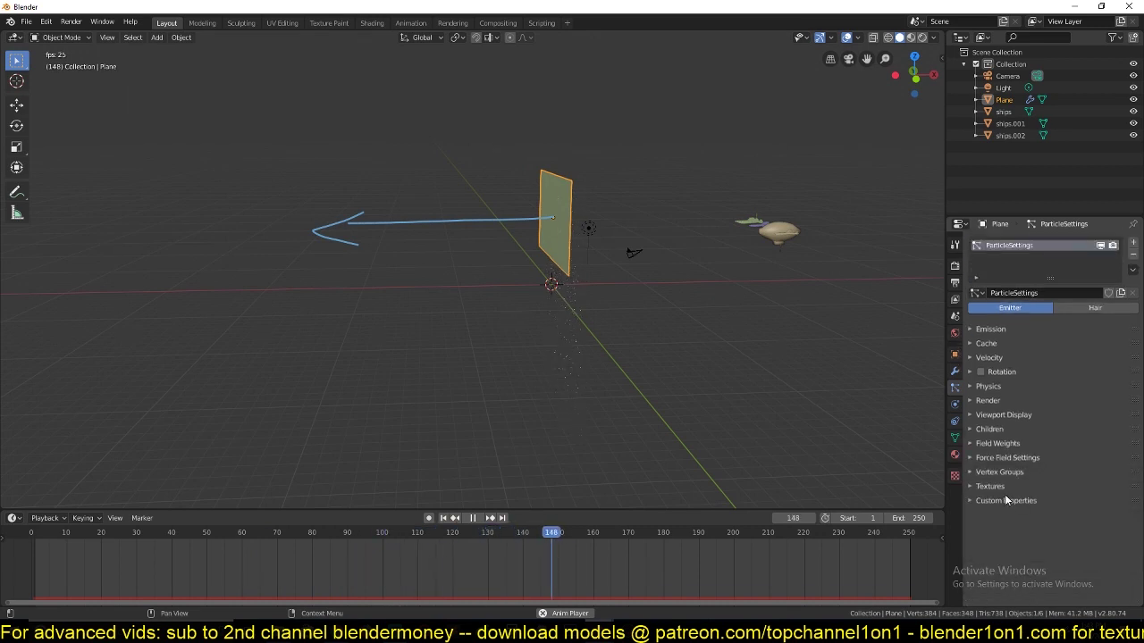
pyautogui.click(994, 445)
pyautogui.scroll(-2, 999, 499)
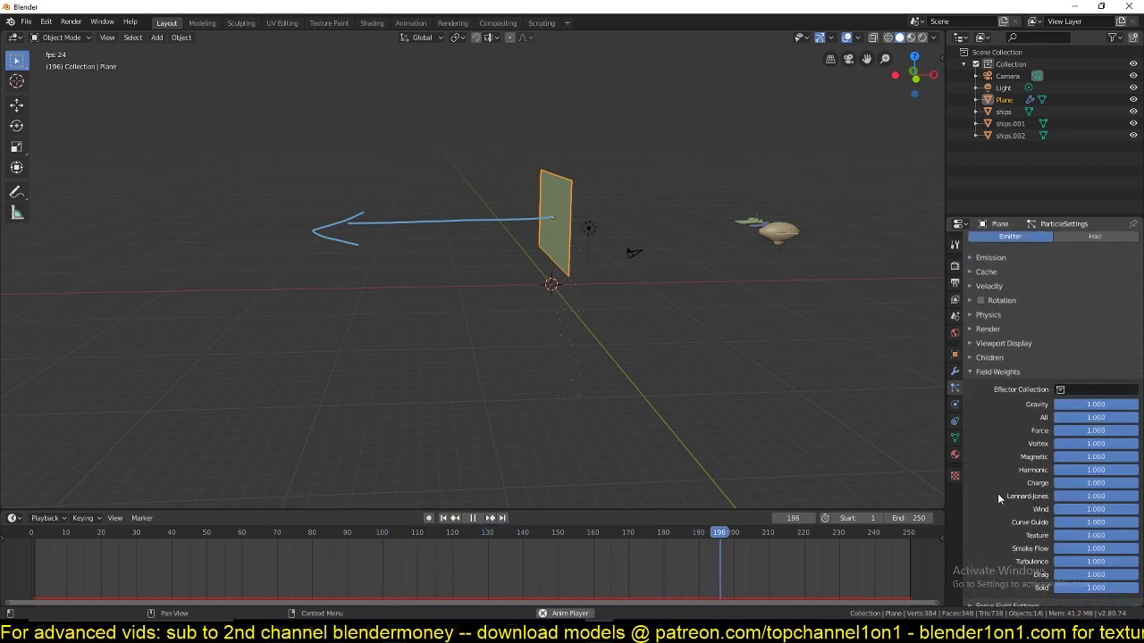
pyautogui.scroll(5, 689, 338)
pyautogui.moveTo(678, 351); pyautogui.dragTo(590, 360, button='middle')
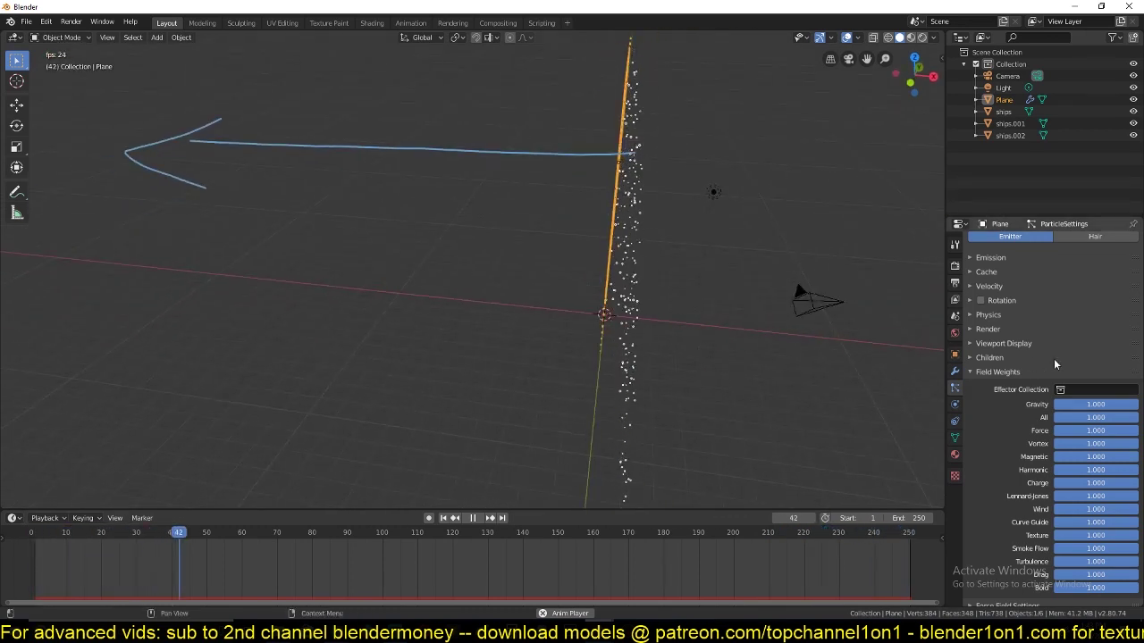
pyautogui.click(1112, 404)
pyautogui.write('0')
pyautogui.press('Return')
pyautogui.moveTo(611, 284); pyautogui.dragTo(587, 282, button='middle')
pyautogui.scroll(-2, 587, 282)
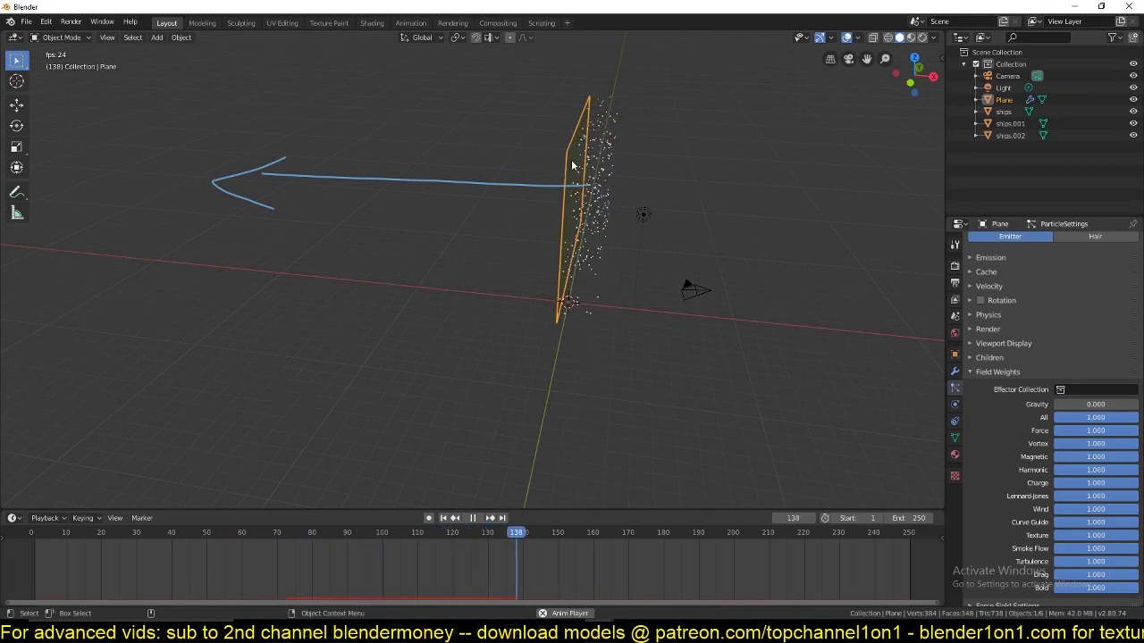
pyautogui.moveTo(645, 156); pyautogui.dragTo(628, 153, button='middle')
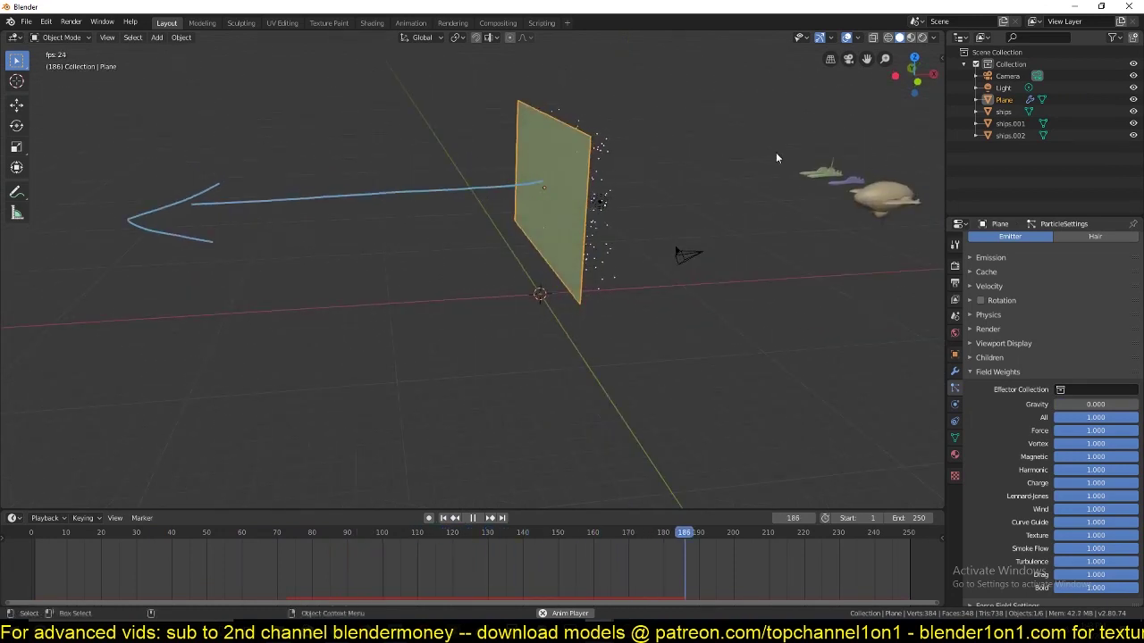
# Expand the particle velocity settings, and display the plane's face normals in Edit Mode with an enlarged normal size.
pyautogui.click(983, 286)
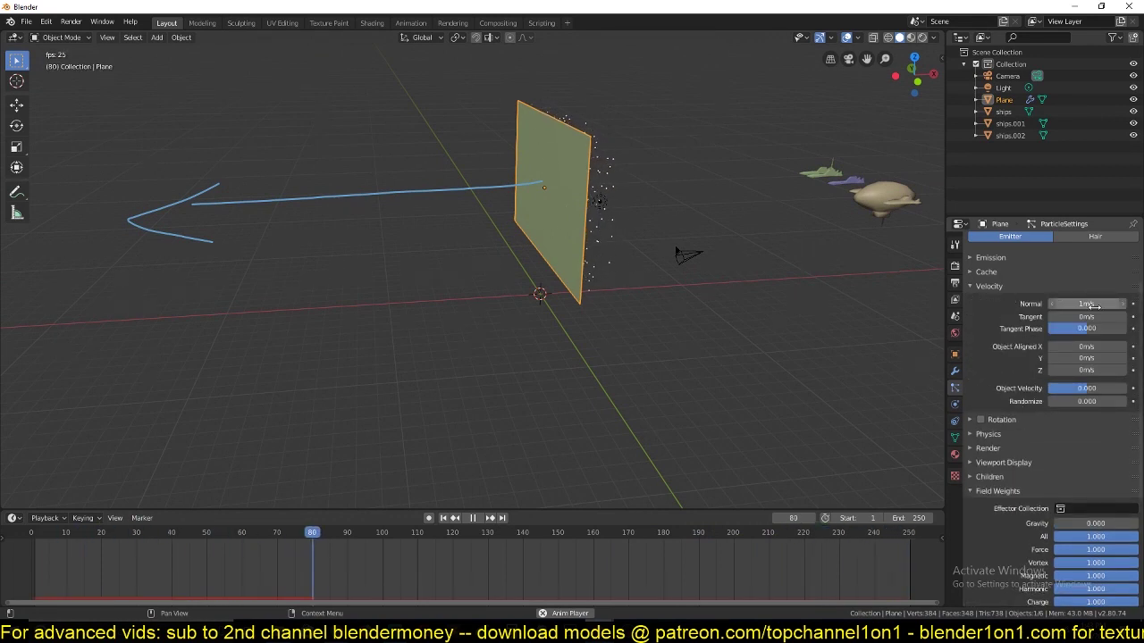
pyautogui.click(936, 299)
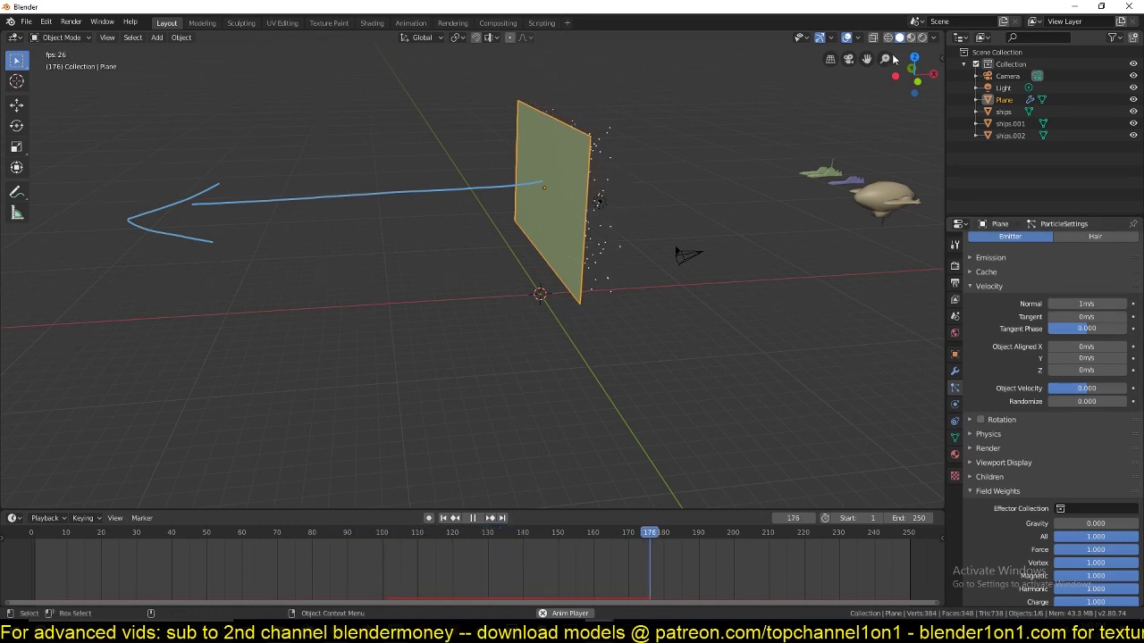
pyautogui.press('Tab')
pyautogui.click(856, 38)
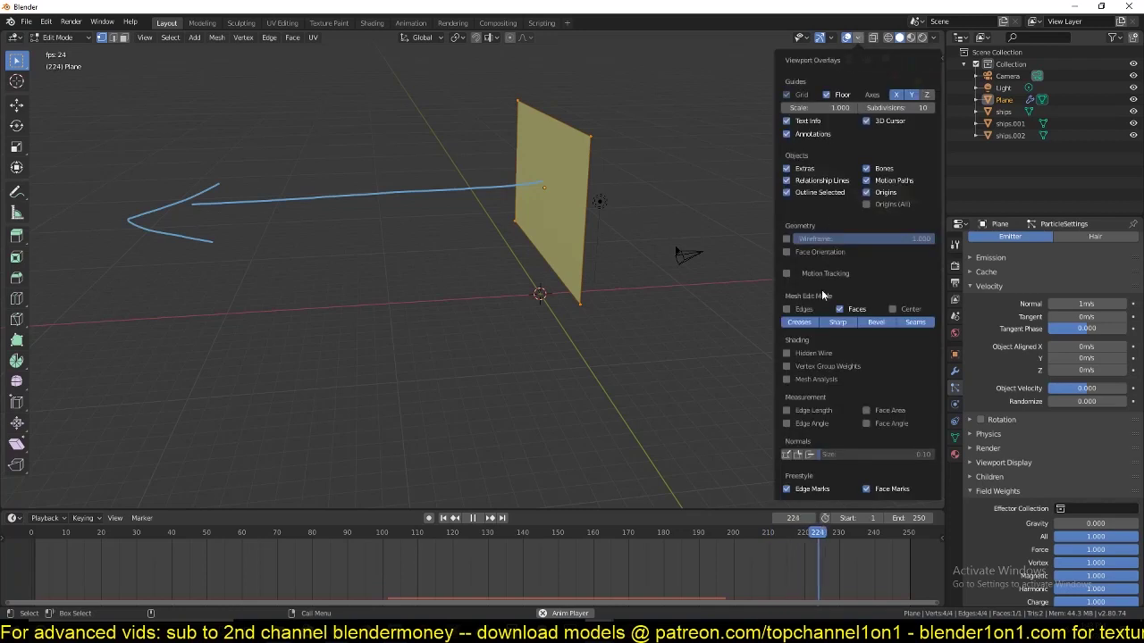
pyautogui.click(804, 454)
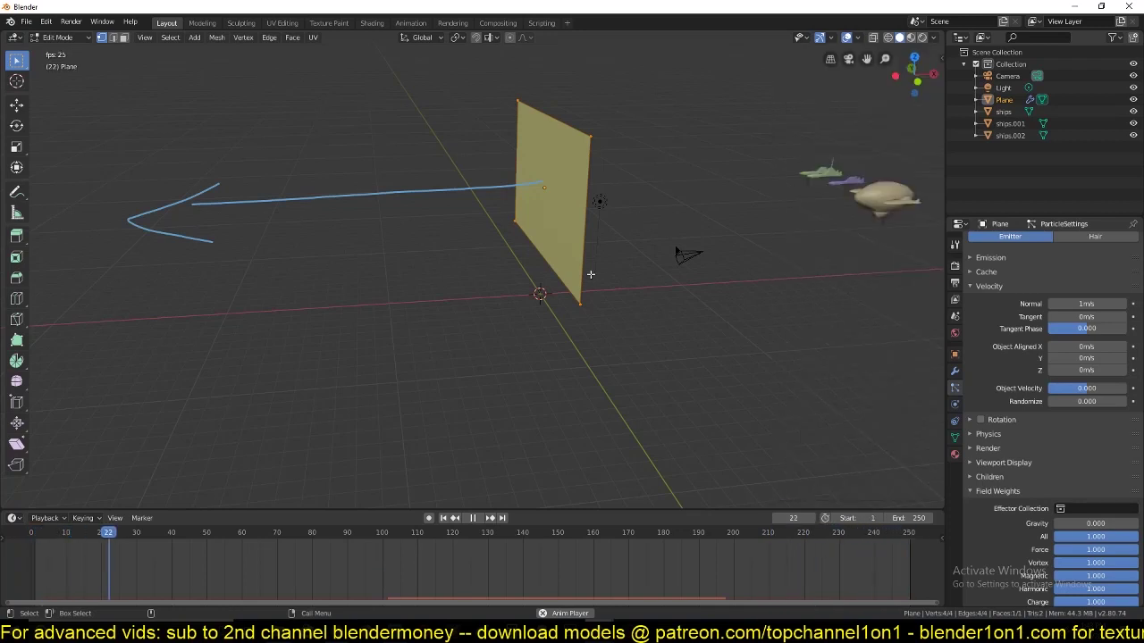
pyautogui.moveTo(479, 244); pyautogui.dragTo(738, 24, button='middle')
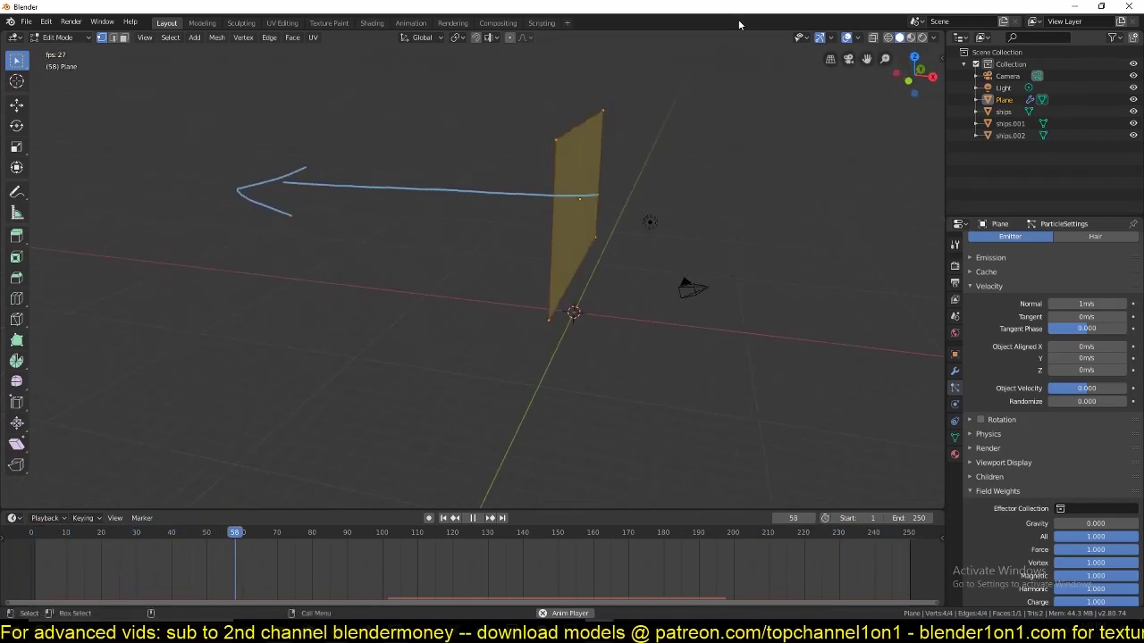
pyautogui.click(857, 39)
pyautogui.click(811, 455)
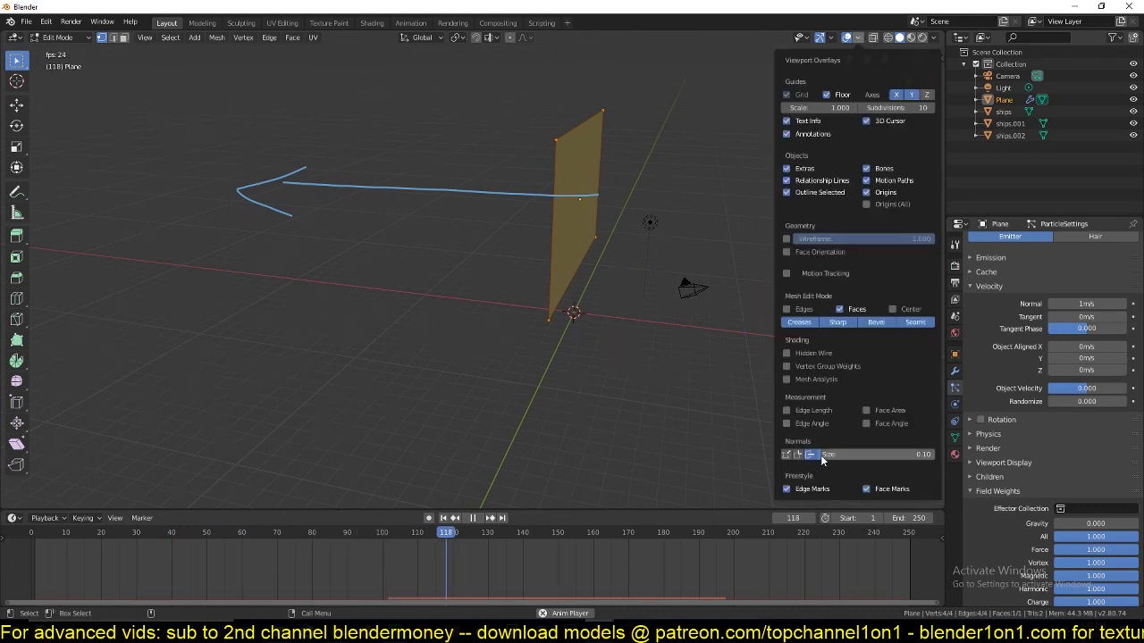
pyautogui.moveTo(822, 459); pyautogui.dragTo(864, 455)
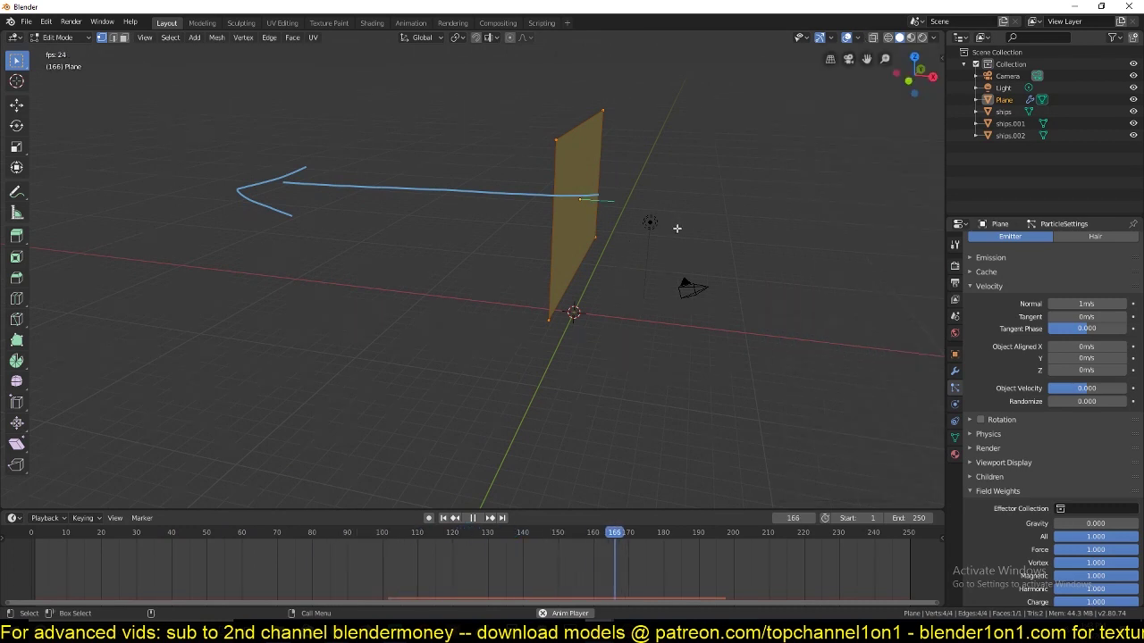
# Compare the plane's face normal with the particle direction, and return to Object Mode.
pyautogui.press('Tab')
pyautogui.press('Tab')
pyautogui.moveTo(641, 229); pyautogui.dragTo(597, 214, button='middle')
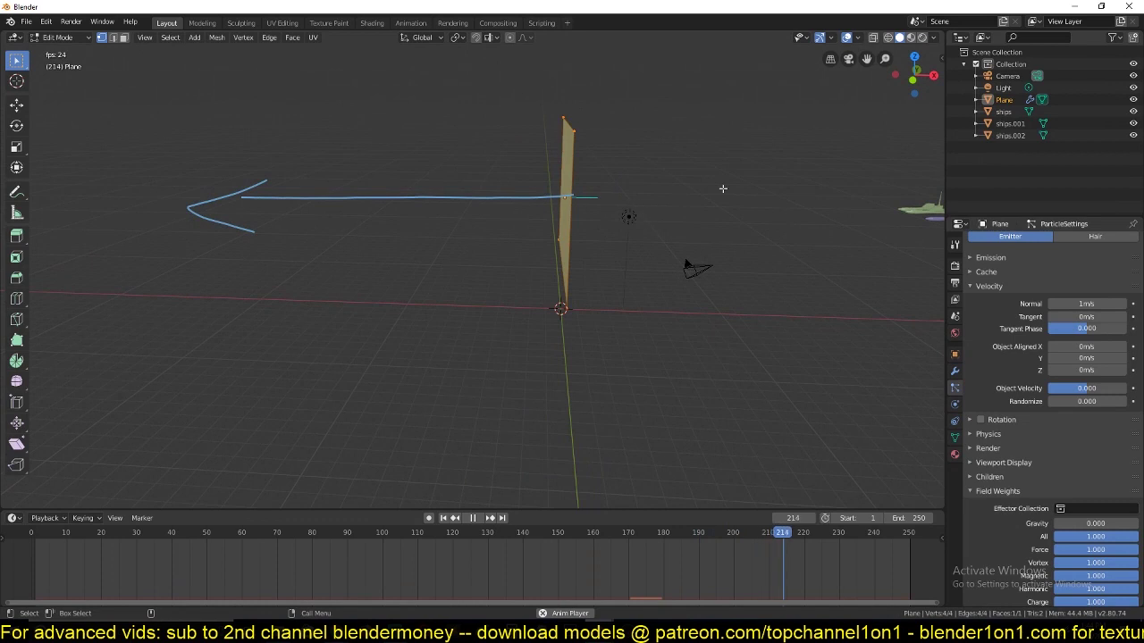
pyautogui.press('Tab')
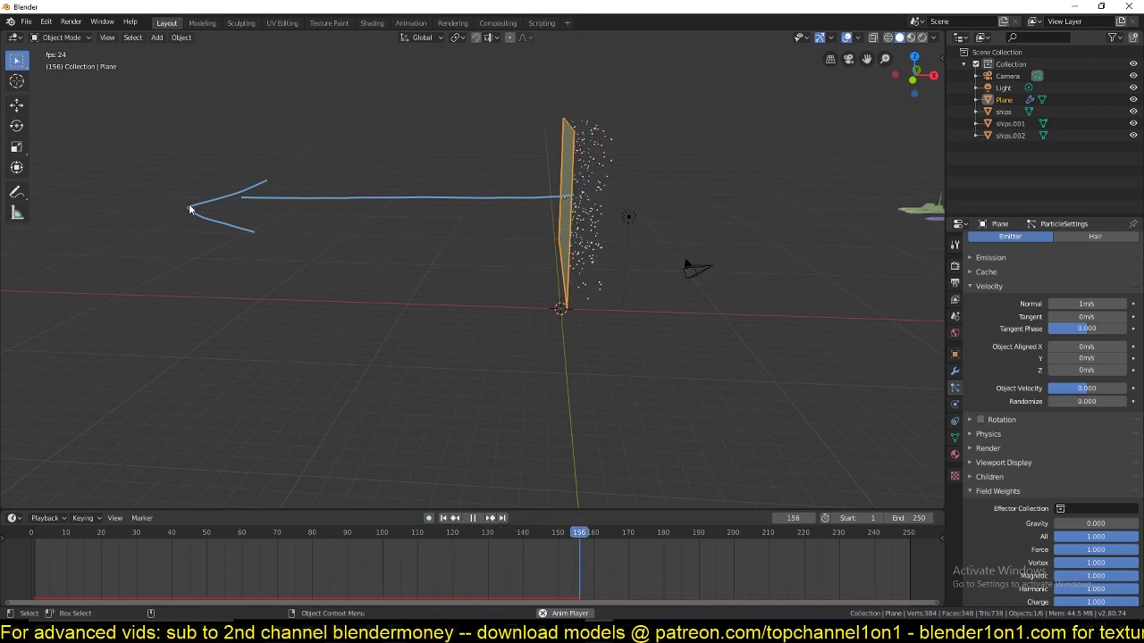
# Reverse the emission direction by setting the particles' normal velocity to -1 m/s, and check the flow beside the arrow.
pyautogui.click(1063, 303)
pyautogui.write('-')
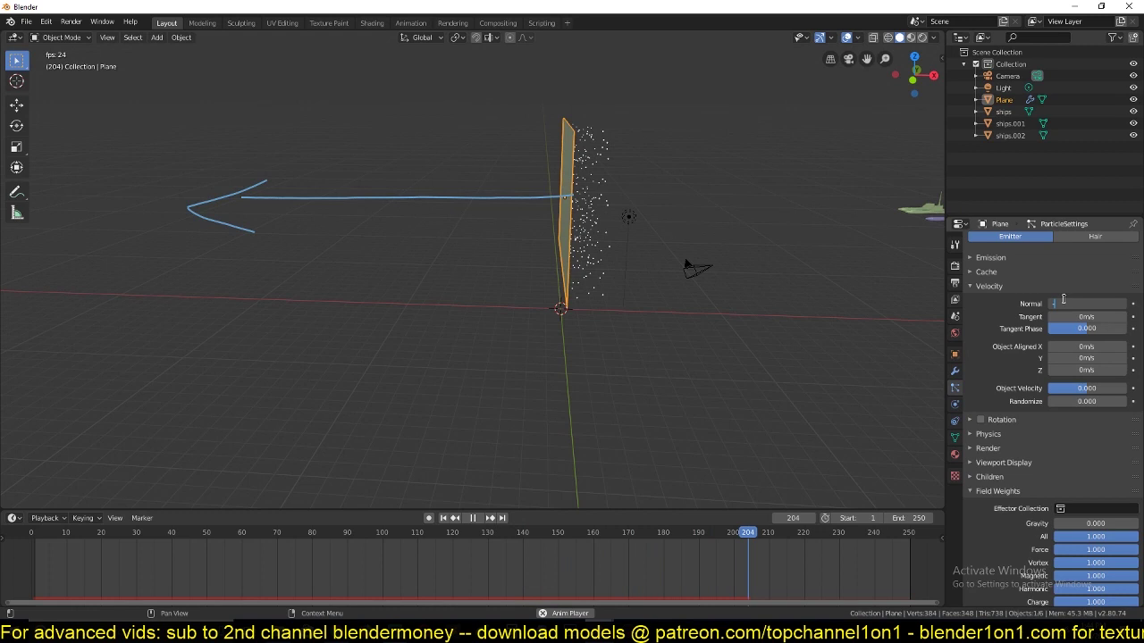
pyautogui.press('Return')
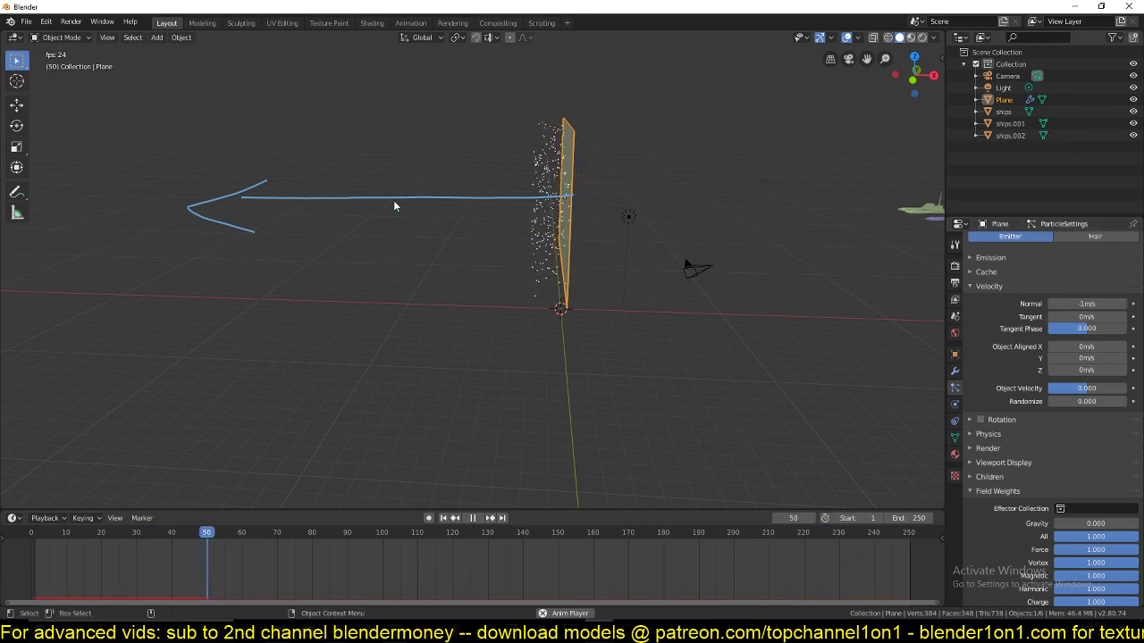
pyautogui.moveTo(536, 205)
pyautogui.keyDown('shift'); pyautogui.mouseDown(button='middle')
pyautogui.moveTo(473, 187)
pyautogui.moveTo(504, 189)
pyautogui.moveTo(463, 143)
pyautogui.moveTo(474, 170)
pyautogui.moveTo(536, 186)
pyautogui.mouseUp(button='middle'); pyautogui.keyUp('shift')
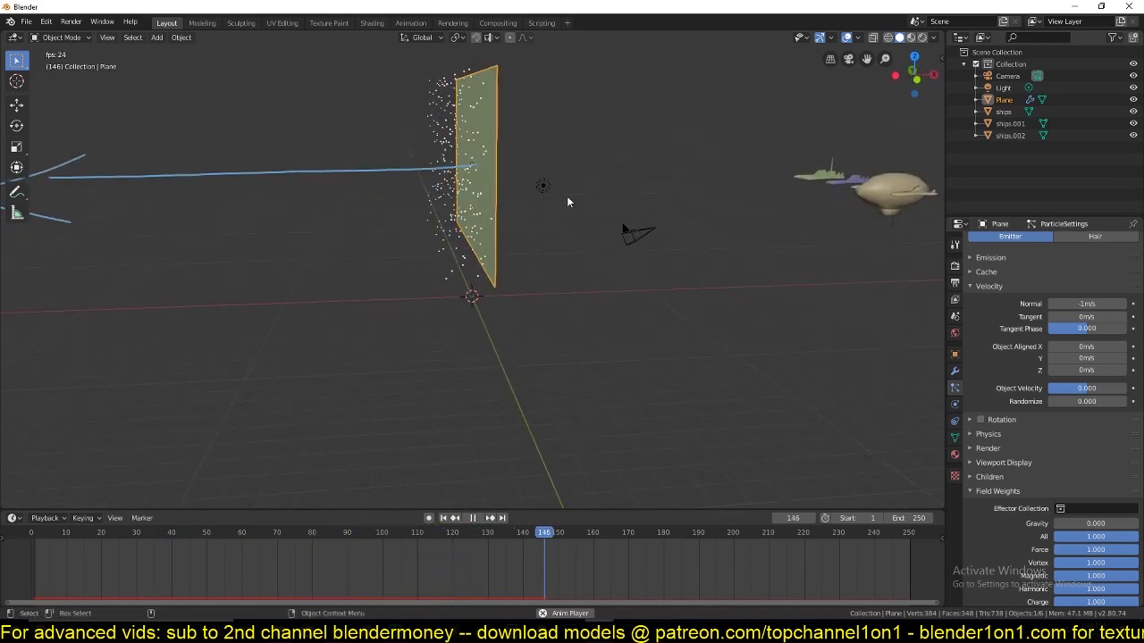
# Select the three ship models and move them into a new collection named "ships".
pyautogui.moveTo(829, 201); pyautogui.dragTo(724, 234, button='middle')
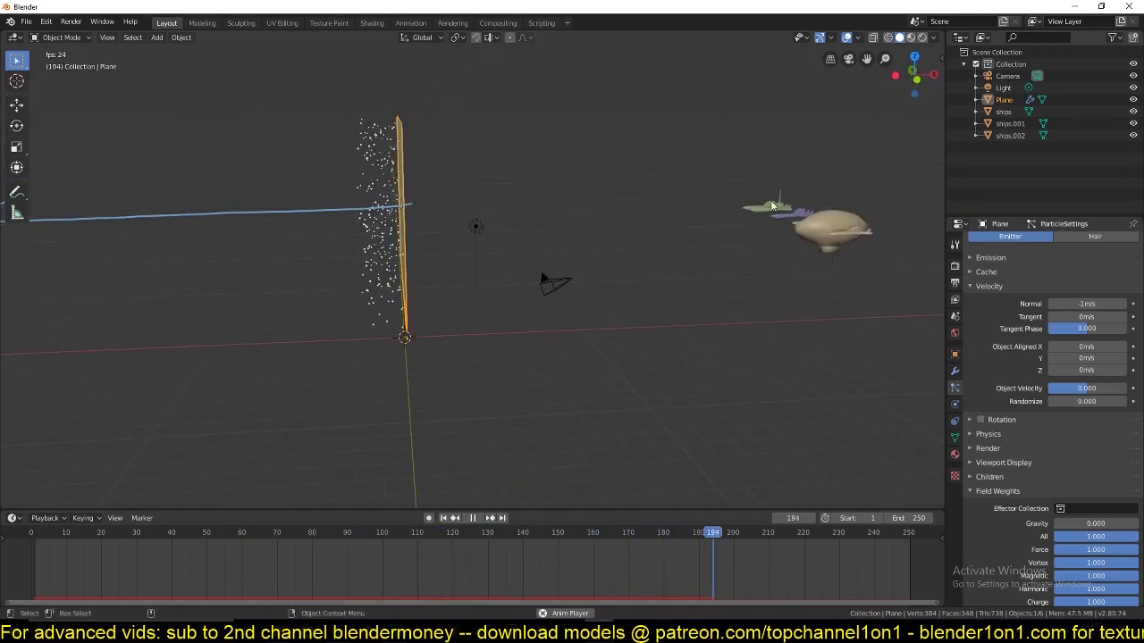
pyautogui.click(827, 205)
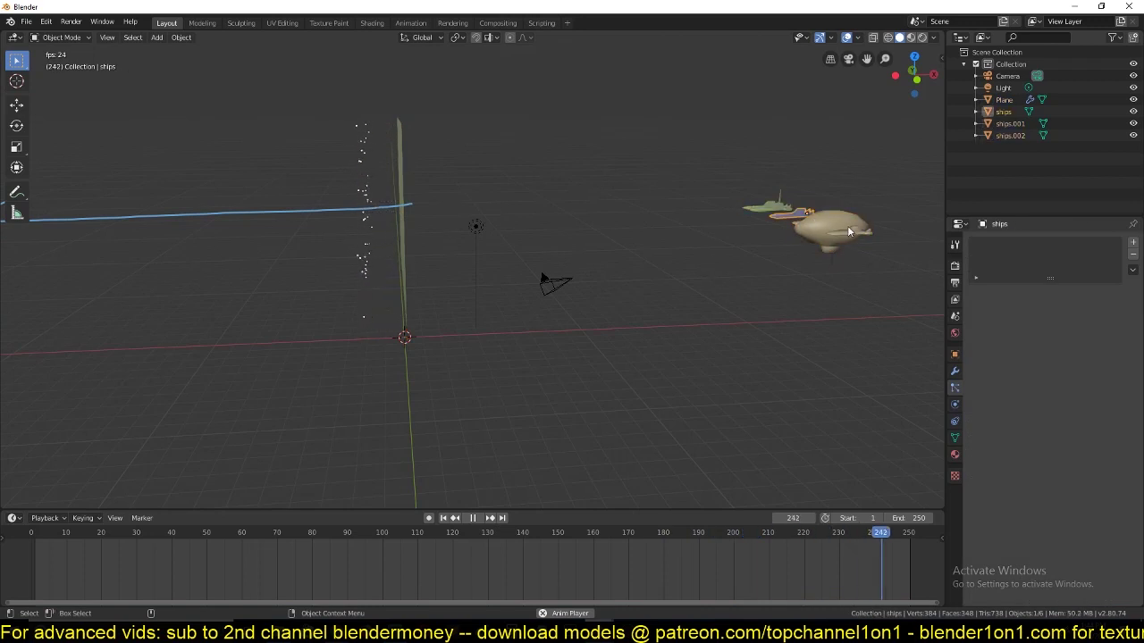
pyautogui.moveTo(707, 167); pyautogui.dragTo(859, 282)
pyautogui.moveTo(859, 283); pyautogui.dragTo(637, 248, button='middle')
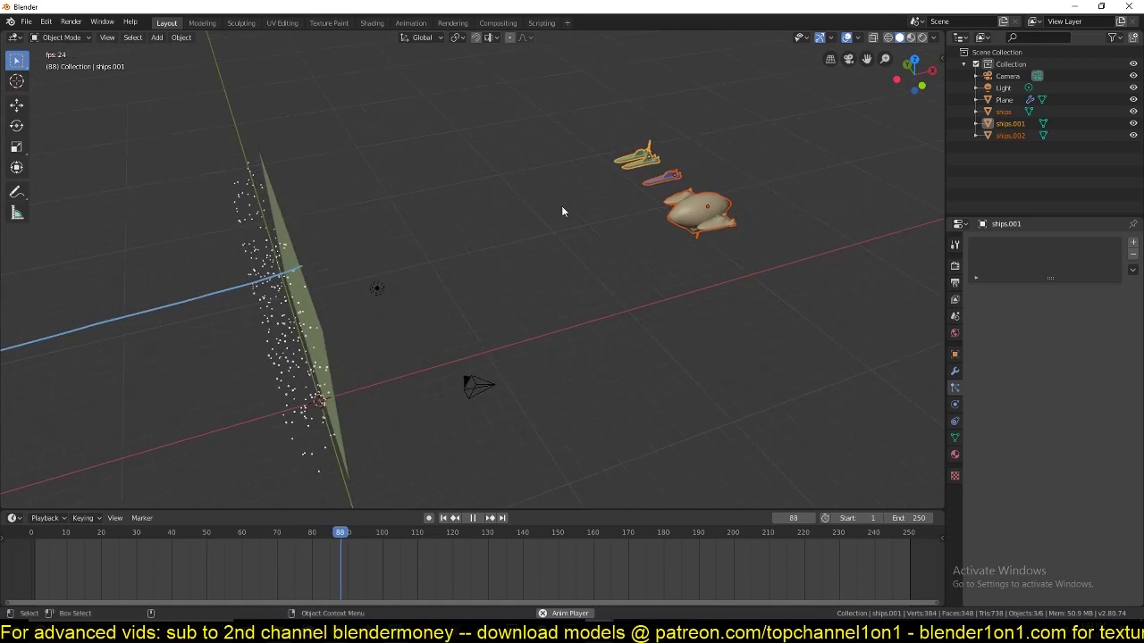
pyautogui.press('m')
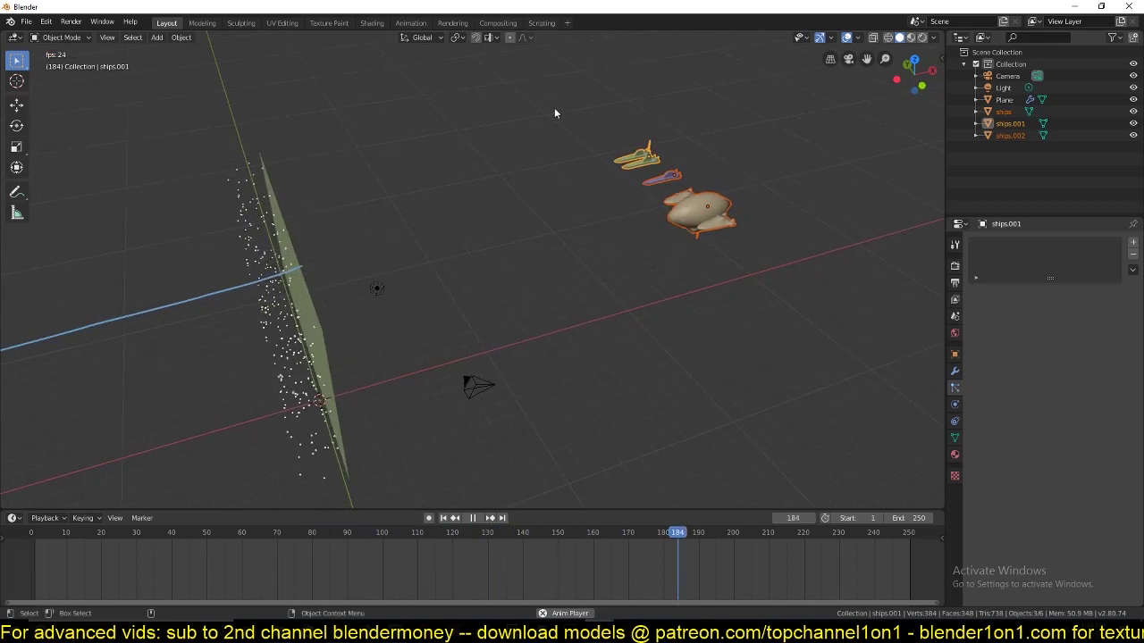
pyautogui.press('m')
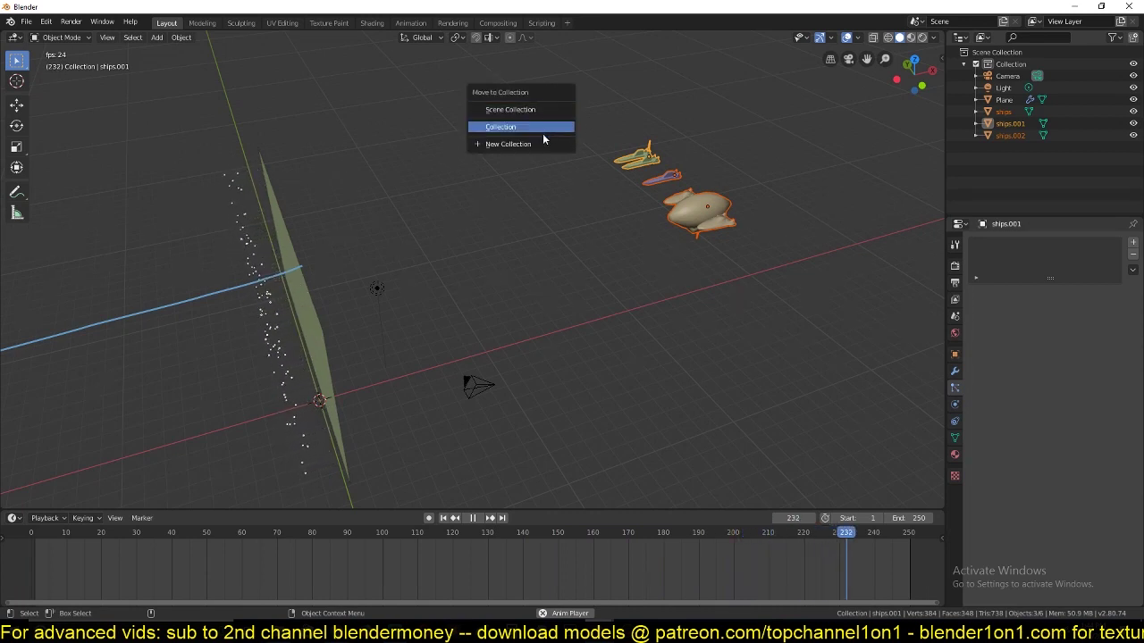
pyautogui.click(542, 144)
pyautogui.write('ships')
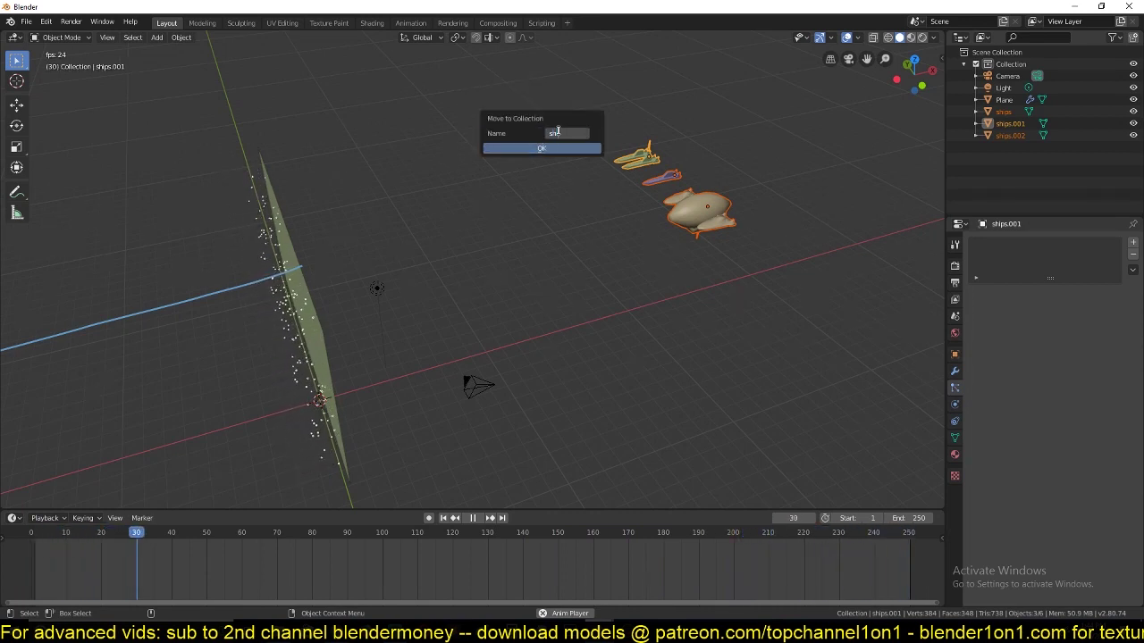
pyautogui.click(528, 147)
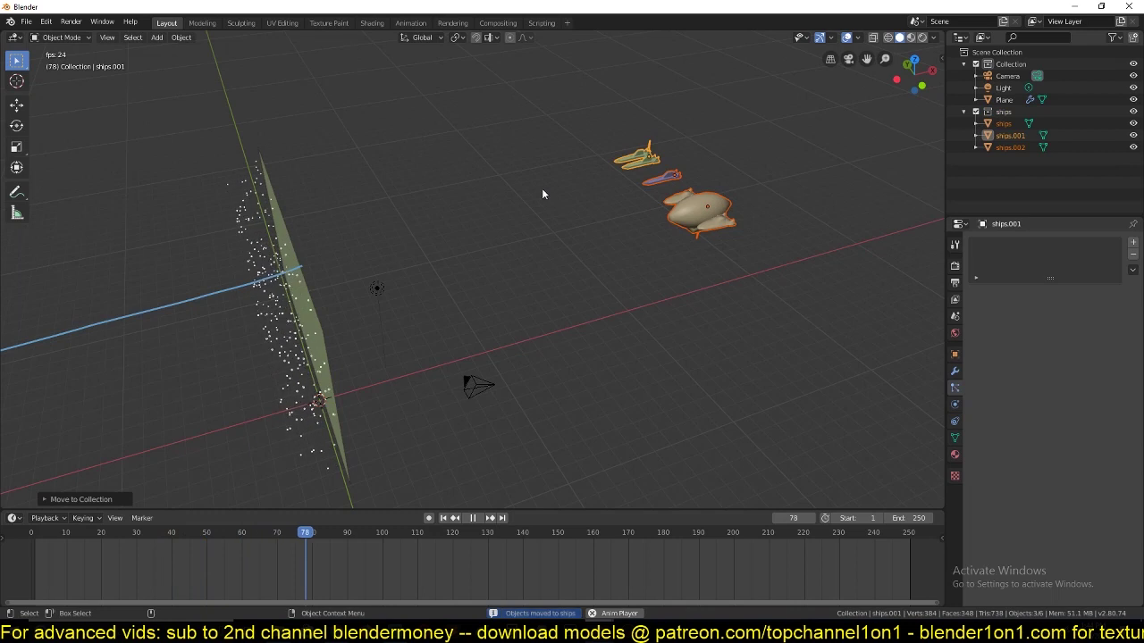
# Set the plane's particle system to render its particles as a collection.
pyautogui.click(302, 231)
pyautogui.keyDown('shift'); pyautogui.moveTo(301, 231); pyautogui.dragTo(316, 143, button='middle'); pyautogui.keyUp('shift')
pyautogui.click(360, 176)
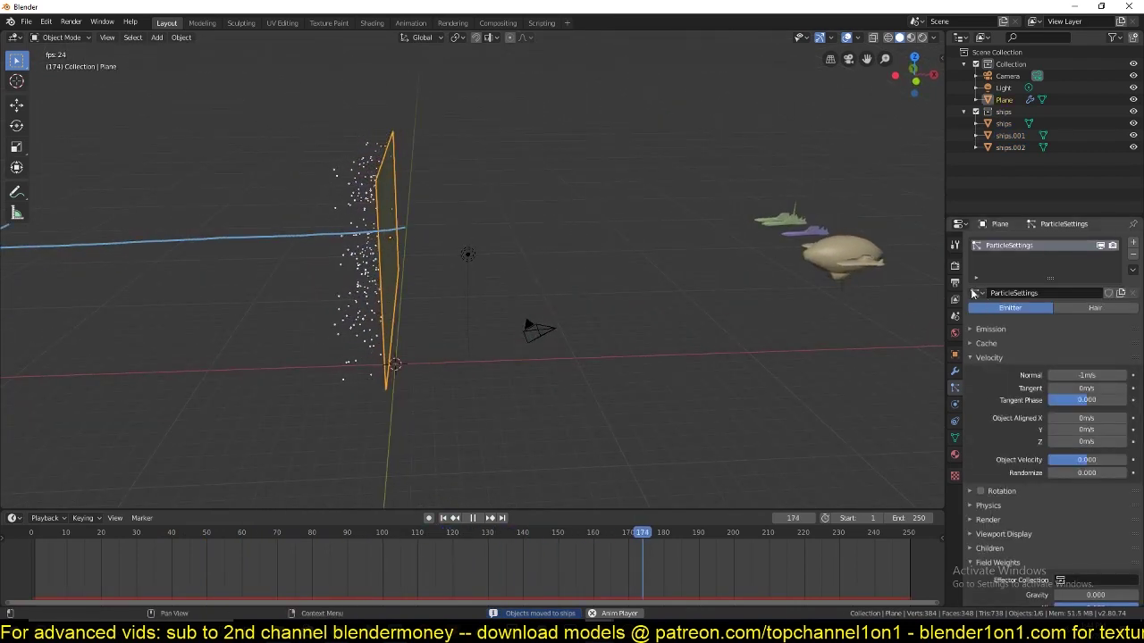
pyautogui.scroll(-6, 991, 322)
pyautogui.click(999, 280)
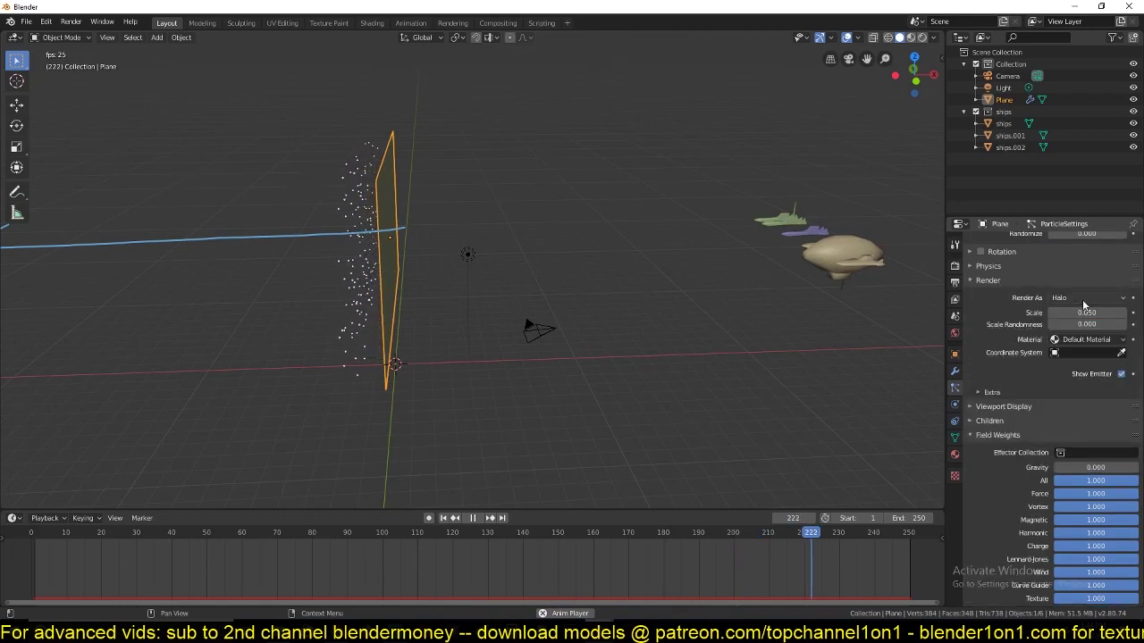
pyautogui.click(1074, 298)
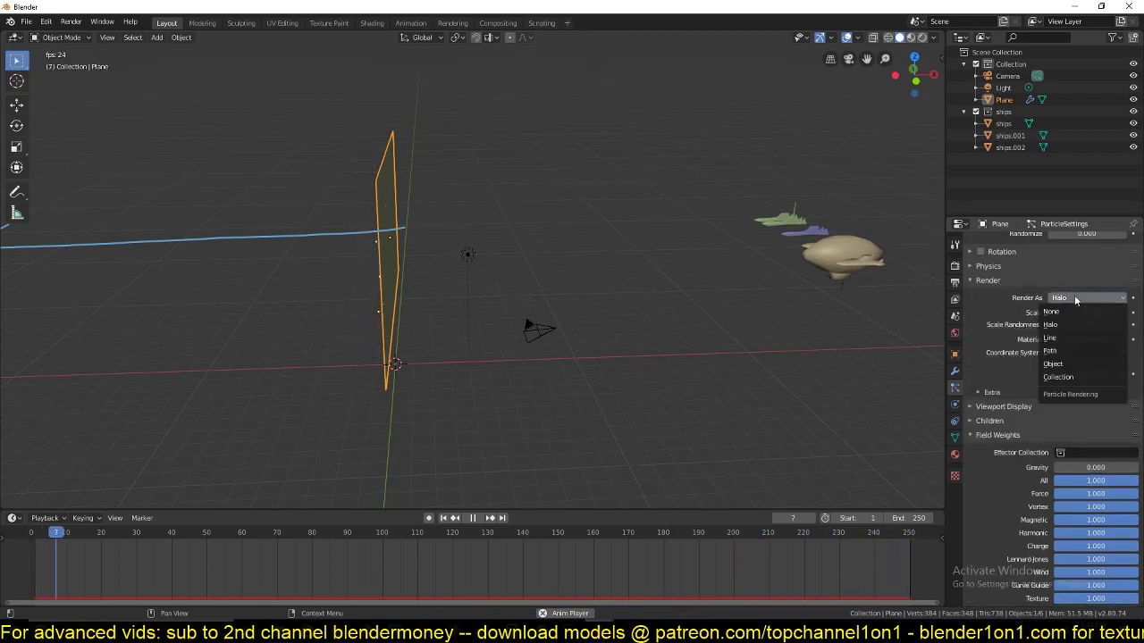
pyautogui.click(1065, 378)
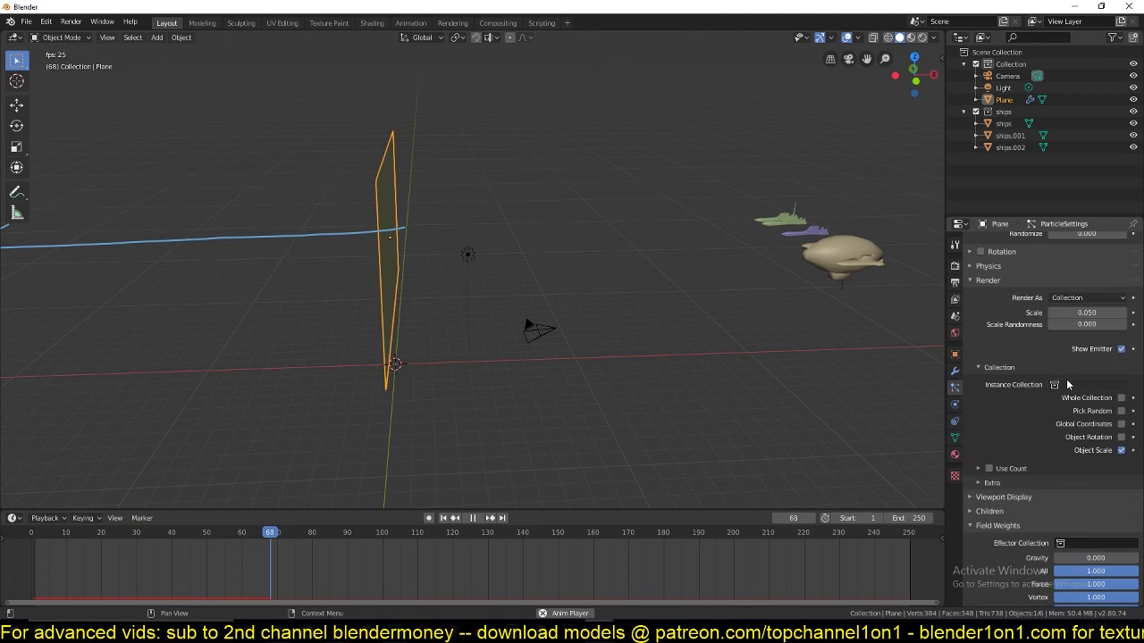
# Assign the ships collection as the particles' instance collection, and inspect the emitted ships around the plane.
pyautogui.click(1054, 385)
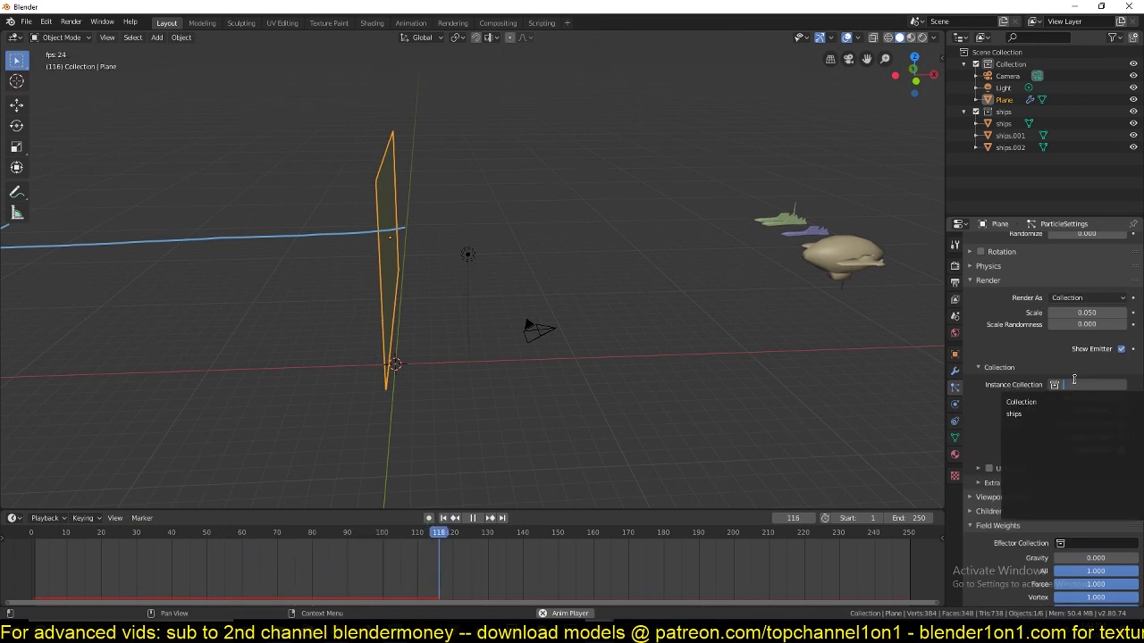
pyautogui.click(1056, 413)
pyautogui.moveTo(437, 256); pyautogui.dragTo(539, 179, button='middle')
pyautogui.scroll(2, 555, 230)
pyautogui.hotkey('alt', 'a')
pyautogui.scroll(4, 576, 217)
pyautogui.scroll(-2, 547, 223)
pyautogui.moveTo(547, 230); pyautogui.dragTo(515, 191, button='middle')
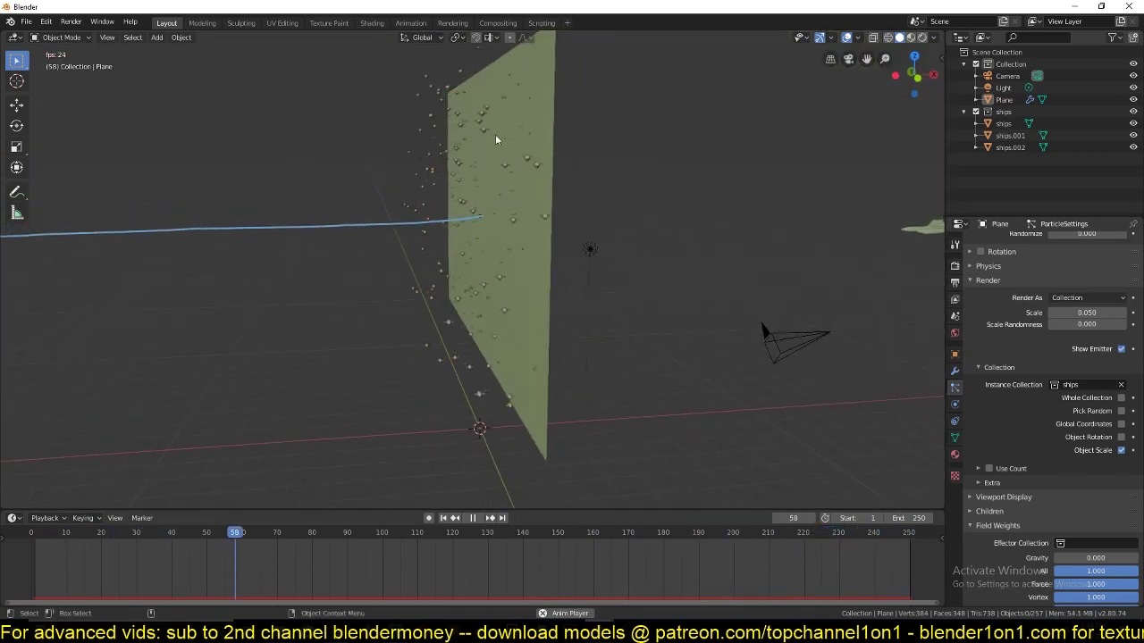
# Enlarge the plane's particle instances to a render scale of 0.260, and check the ships' size.
pyautogui.click(522, 183)
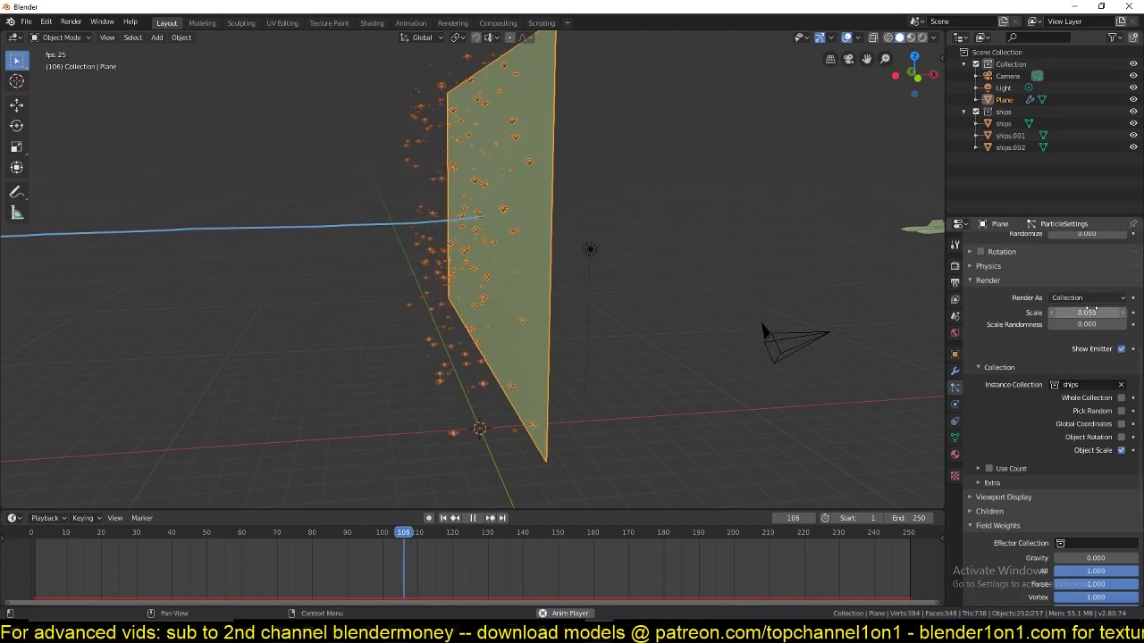
pyautogui.moveTo(1072, 311); pyautogui.dragTo(1108, 312)
pyautogui.click(354, 218)
pyautogui.moveTo(354, 218); pyautogui.dragTo(414, 168, button='middle')
pyautogui.scroll(-2, 422, 239)
pyautogui.scroll(-2, 365, 240)
pyautogui.scroll(2, 364, 239)
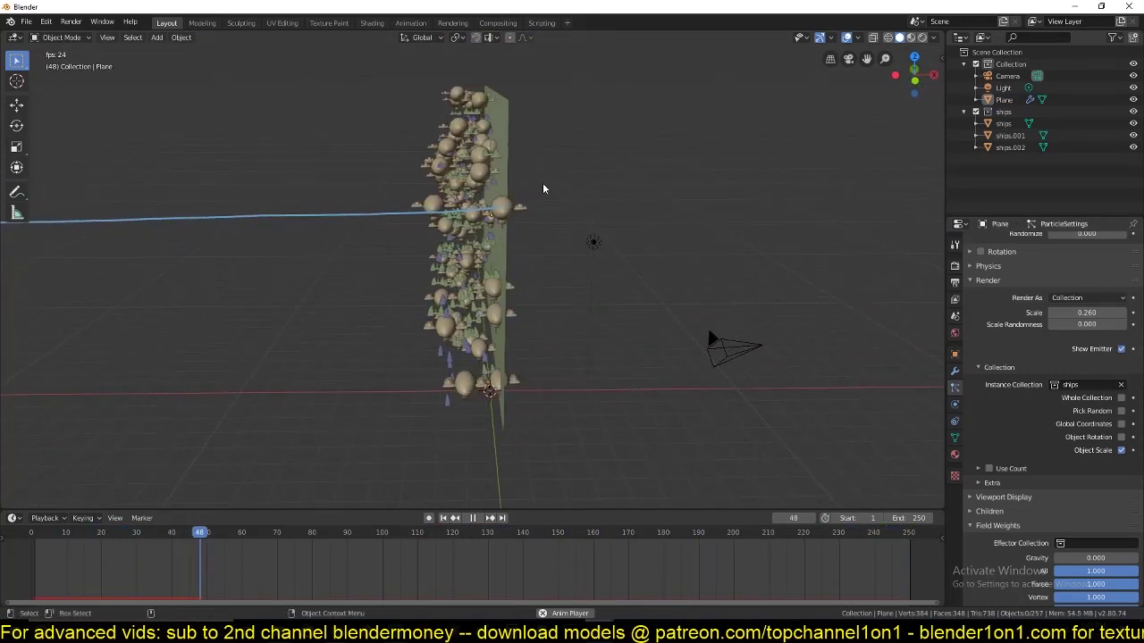
# Set the lifetime of the plane's particles to 250 frames in the emission settings.
pyautogui.click(511, 165)
pyautogui.scroll(4, 1069, 322)
pyautogui.scroll(4, 1070, 322)
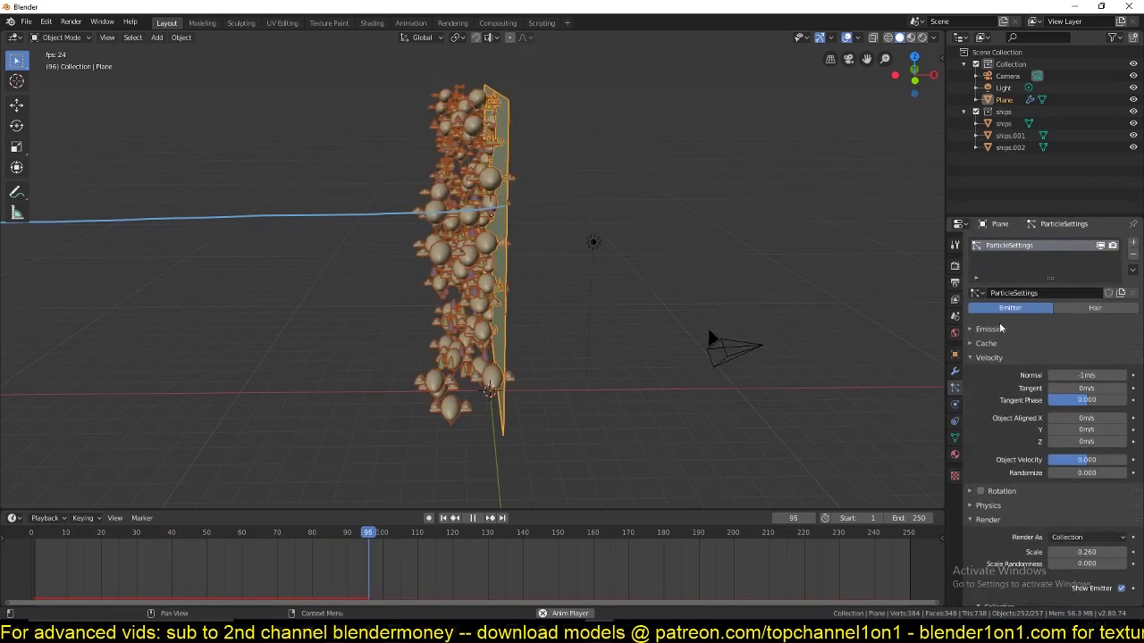
pyautogui.click(1009, 327)
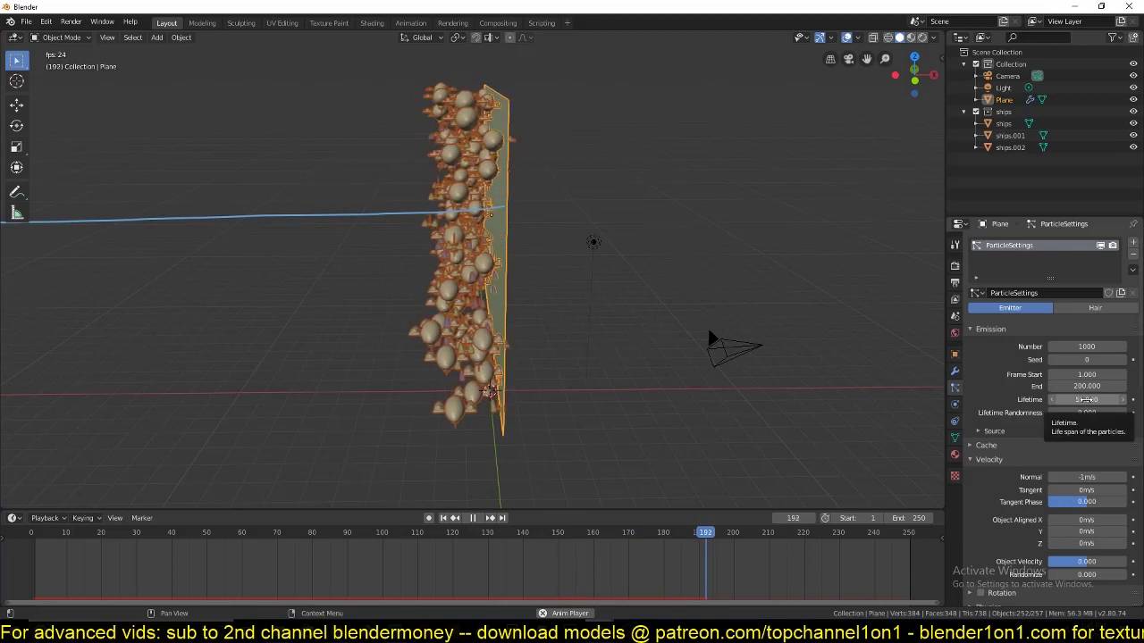
pyautogui.scroll(-5, 488, 300)
pyautogui.keyDown('shift'); pyautogui.moveTo(489, 300); pyautogui.dragTo(506, 288, button='middle'); pyautogui.keyUp('shift')
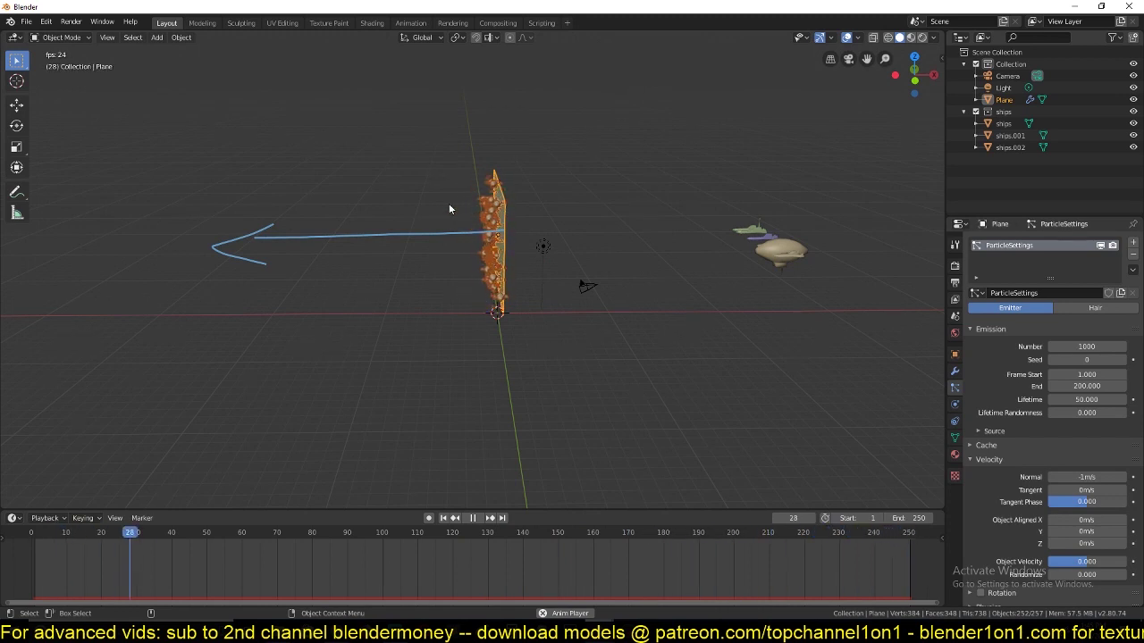
pyautogui.click(1085, 399)
pyautogui.write('250')
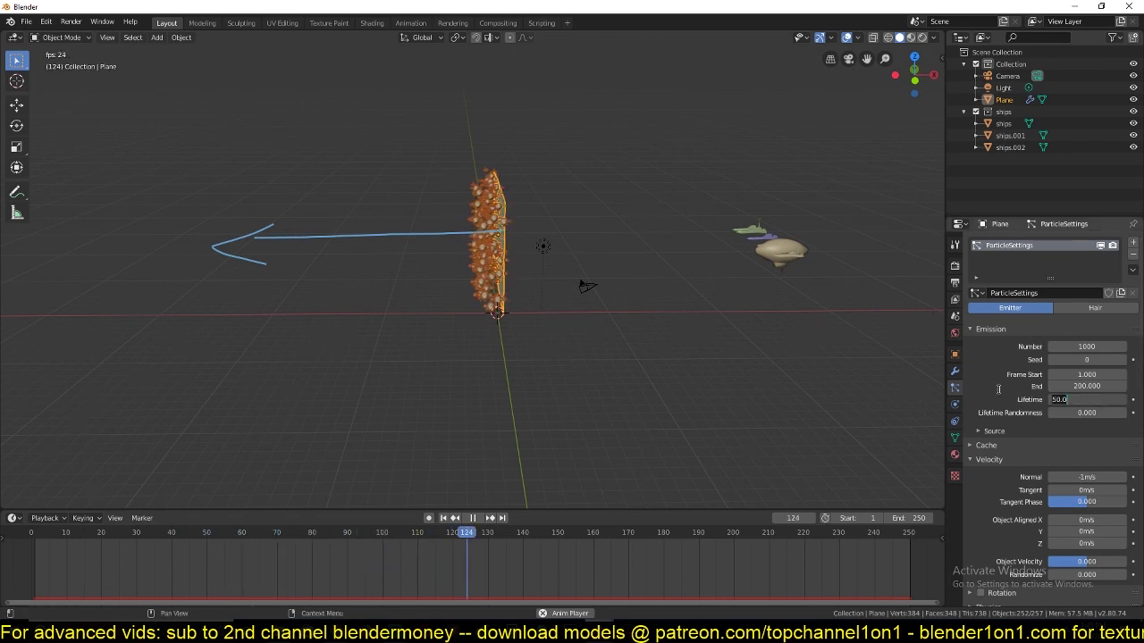
pyautogui.press('Return')
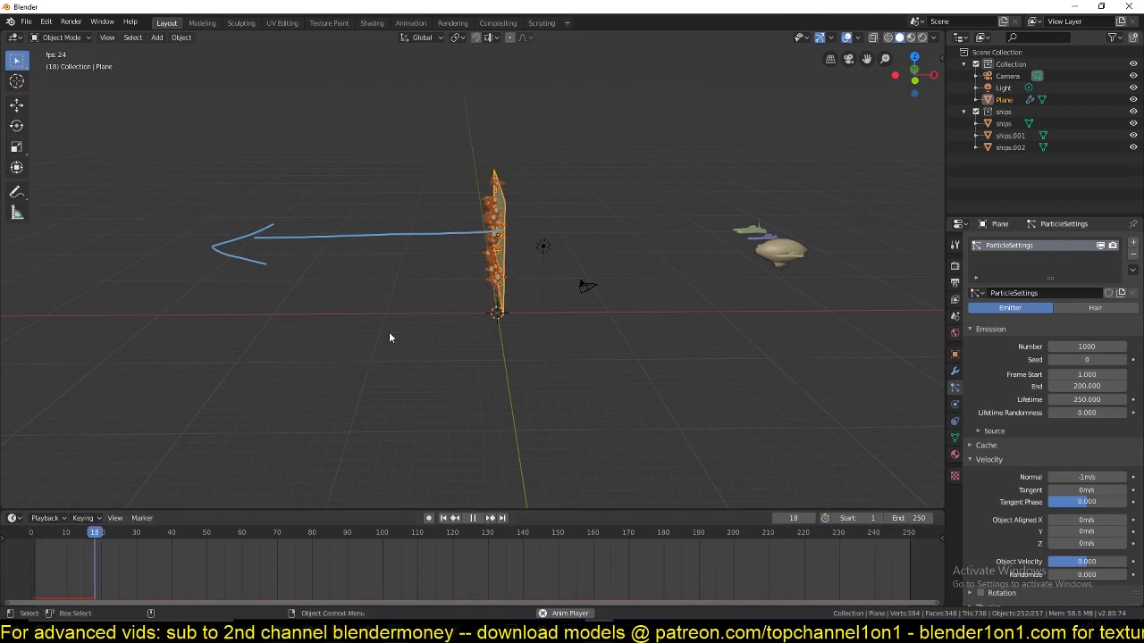
# Reduce the number of emitted particles to 100, and check the density of the ships.
pyautogui.scroll(5, 423, 319)
pyautogui.click(444, 312)
pyautogui.moveTo(475, 289); pyautogui.dragTo(504, 288, button='middle')
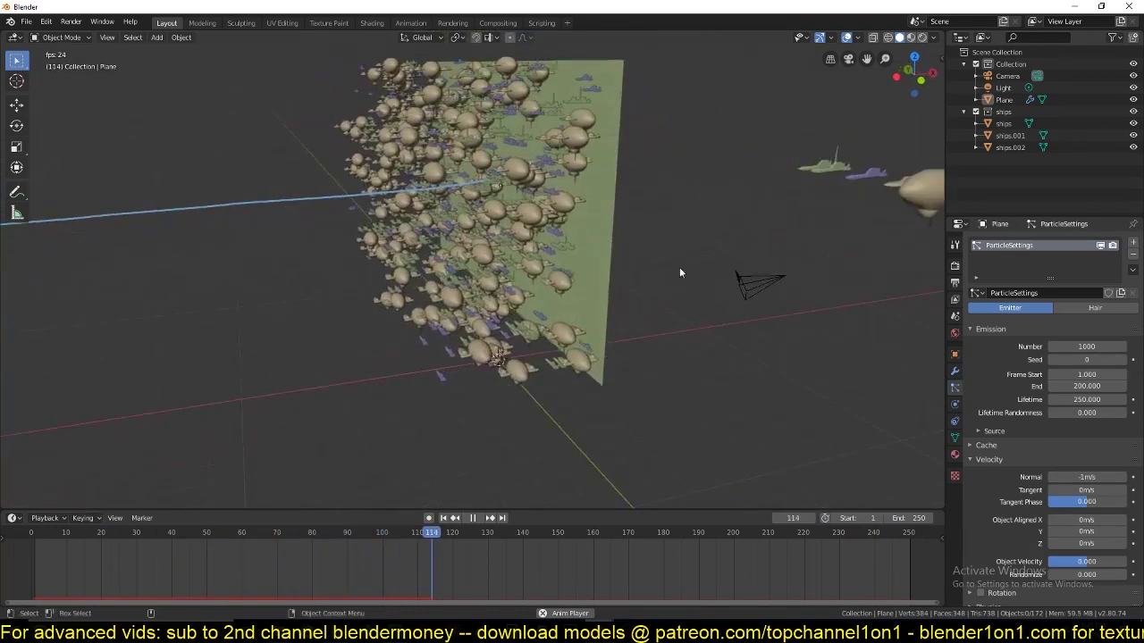
pyautogui.click(1072, 346)
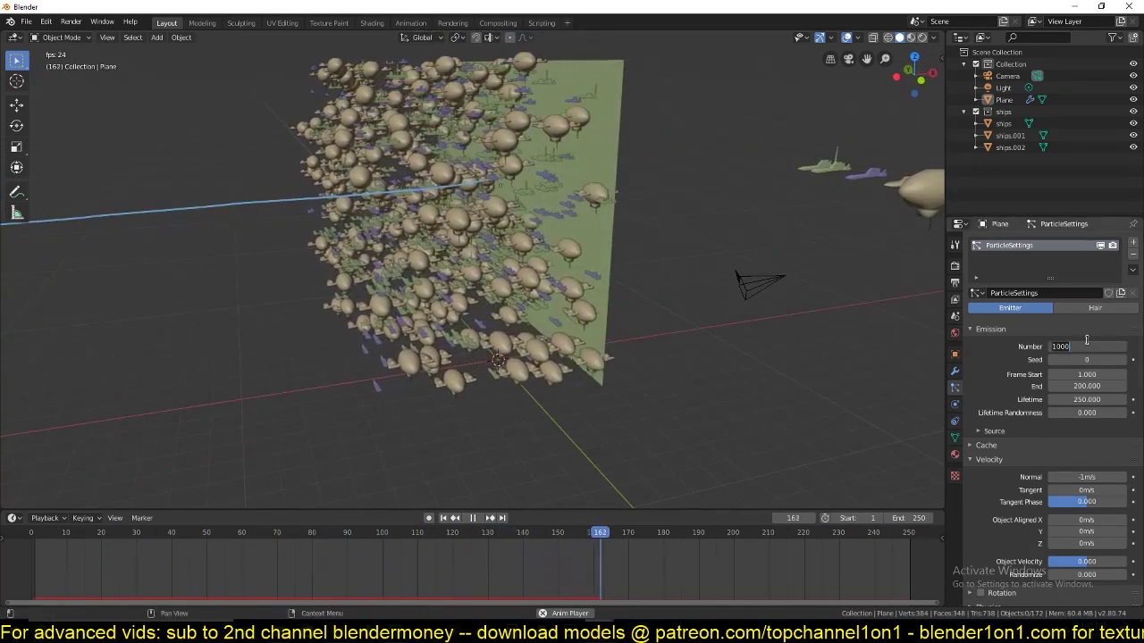
pyautogui.write('100')
pyautogui.press('Return')
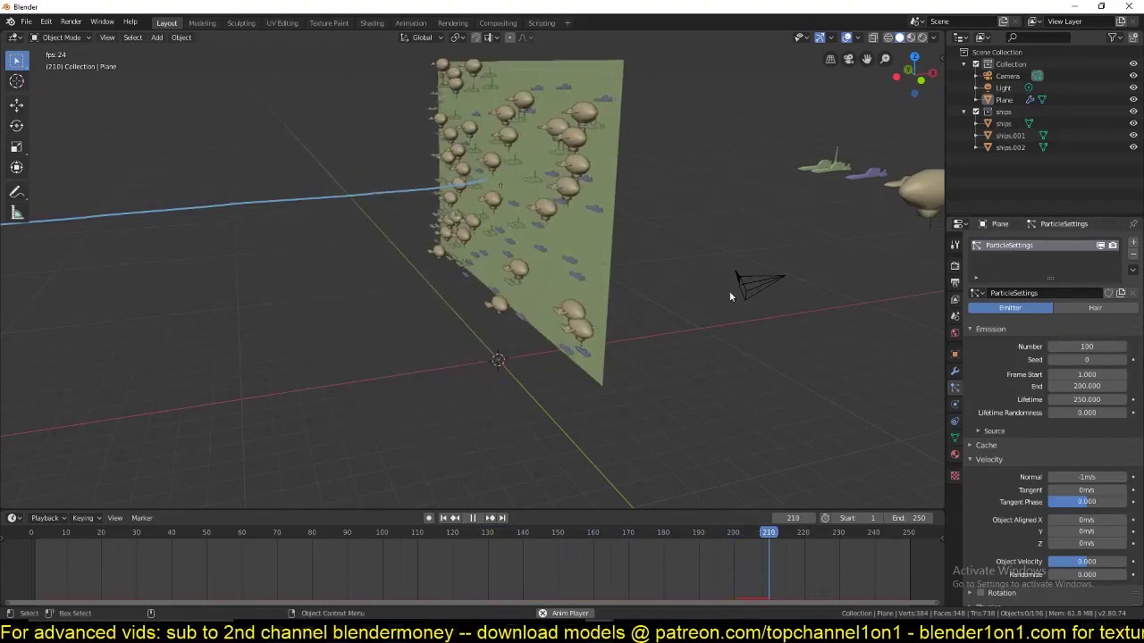
pyautogui.moveTo(729, 291); pyautogui.dragTo(805, 252, button='middle')
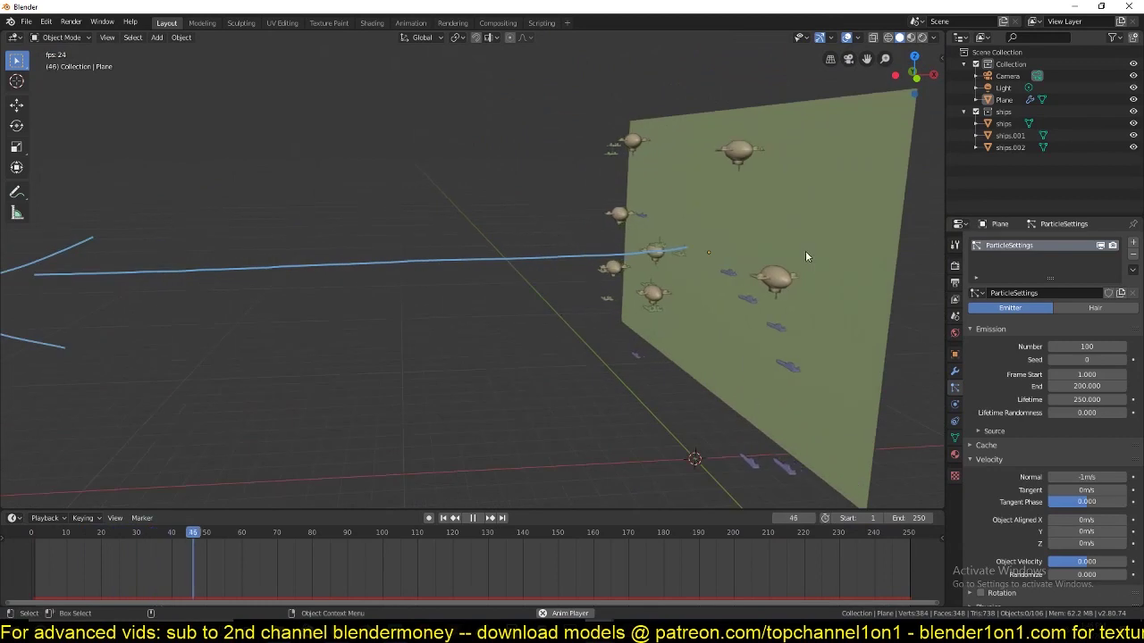
# Speed up the ships by setting the particles' normal velocity to -5 m/s, and check the flow along the arrow.
pyautogui.click(805, 252)
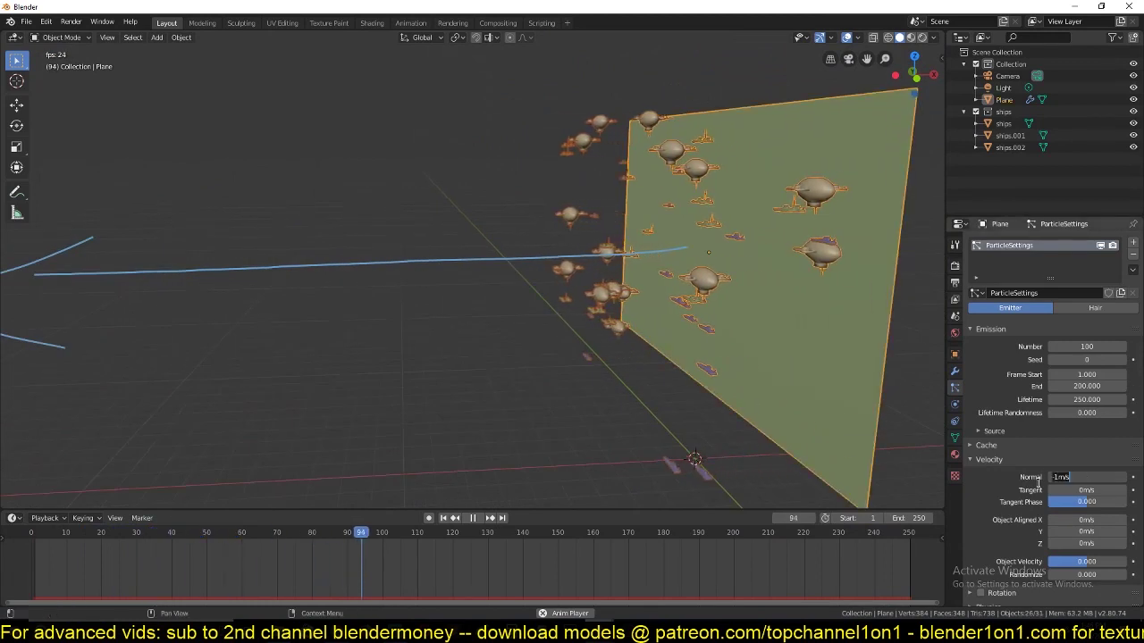
pyautogui.write('-5')
pyautogui.press('Return')
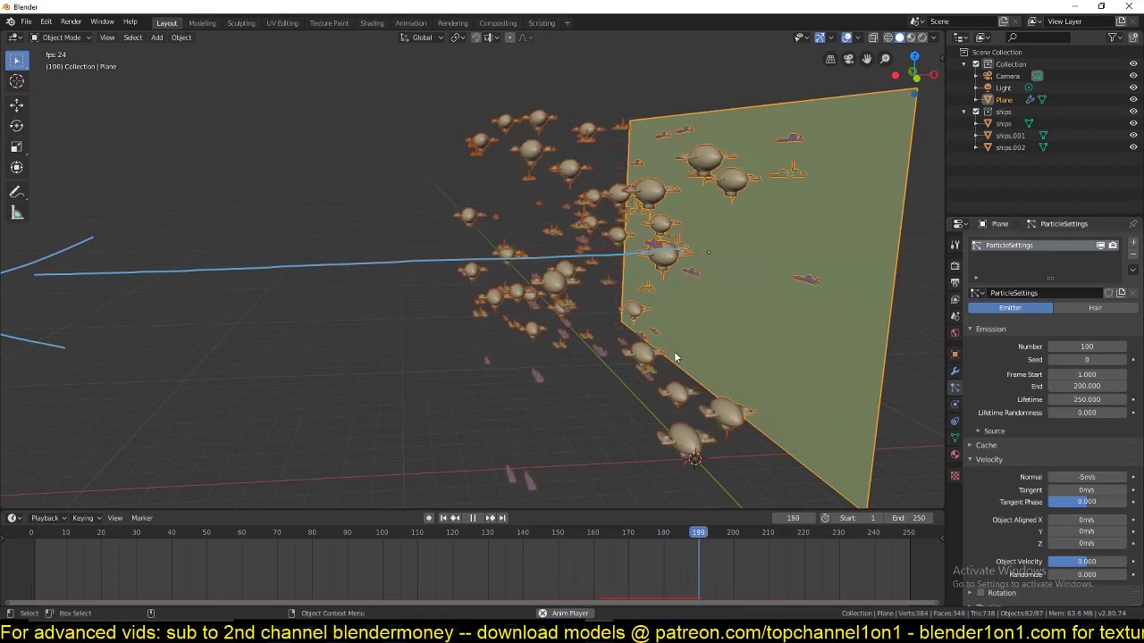
pyautogui.scroll(-3, 661, 355)
pyautogui.moveTo(617, 346); pyautogui.dragTo(572, 334, button='middle')
pyautogui.scroll(-3, 1064, 465)
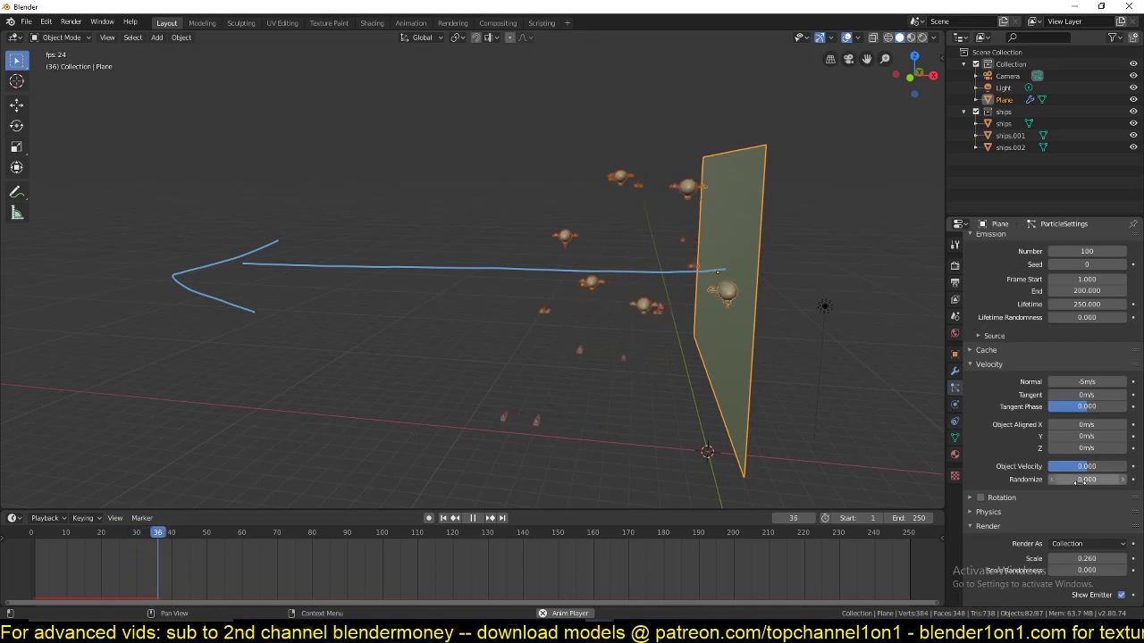
# Set the particle velocity randomization to 0.420, and check how the ships spread.
pyautogui.moveTo(1072, 479); pyautogui.dragTo(1109, 480)
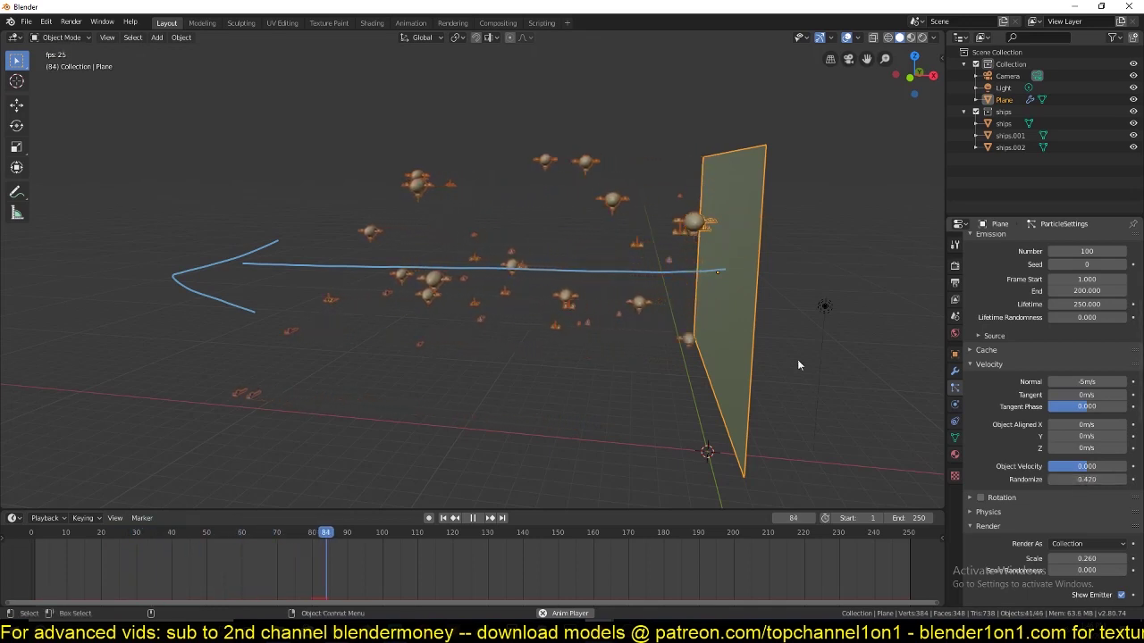
pyautogui.moveTo(487, 209); pyautogui.dragTo(601, 262, button='middle')
pyautogui.moveTo(665, 298); pyautogui.dragTo(615, 263, button='middle')
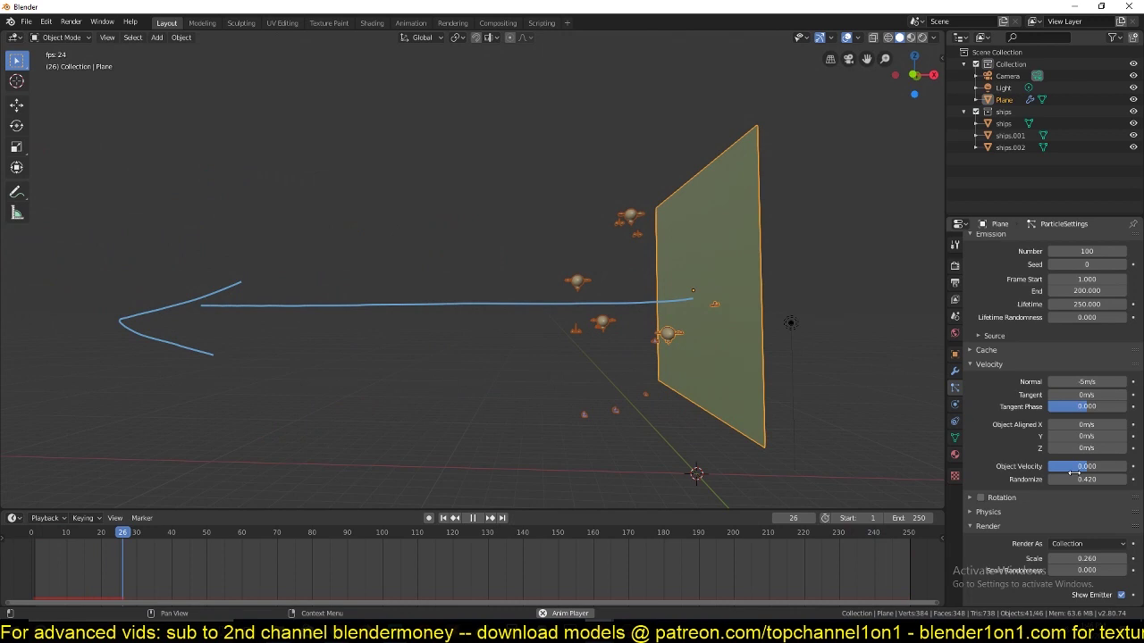
# Raise the particle velocity randomization to 0.830, and compare the motion with the ship traffic in the pyramid city file.
pyautogui.moveTo(1076, 480); pyautogui.dragTo(1124, 480)
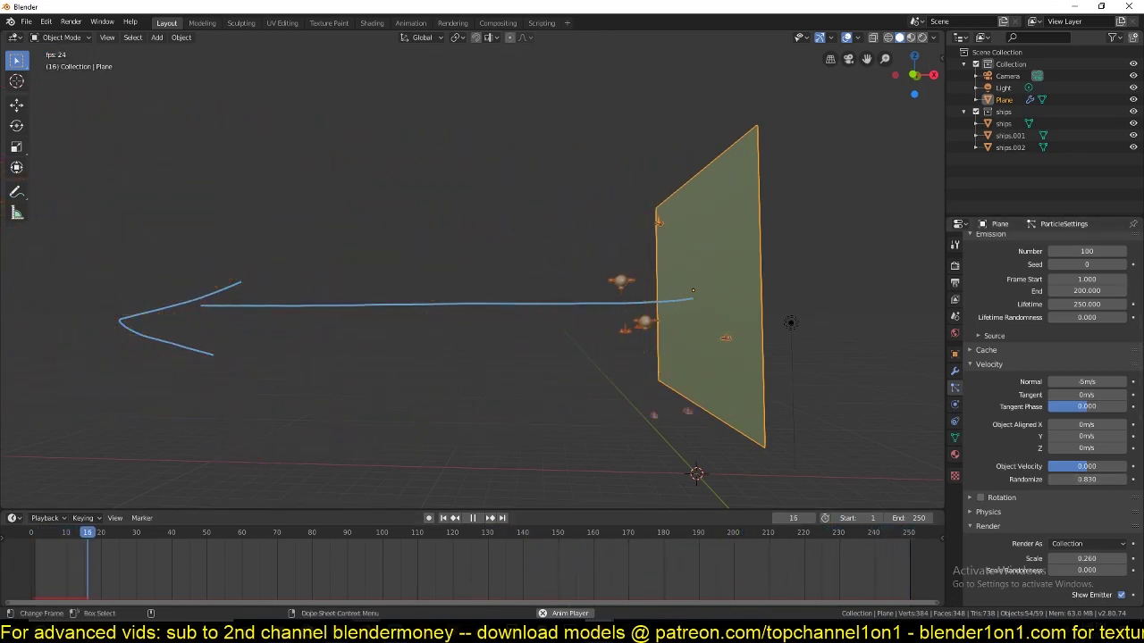
pyautogui.moveTo(336, 632)
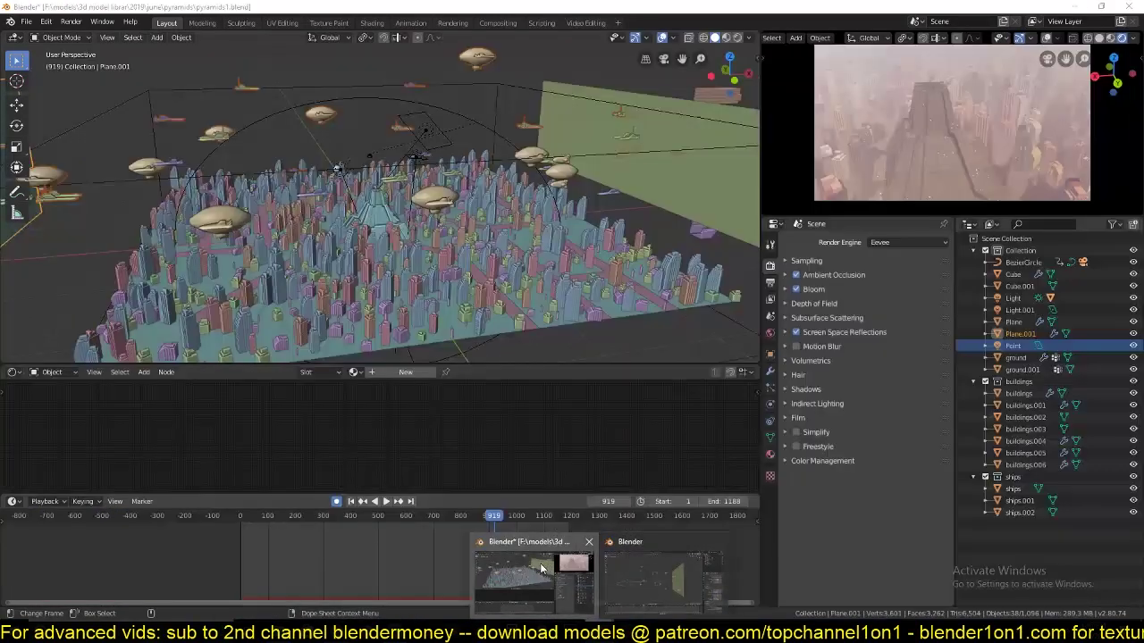
pyautogui.click(540, 567)
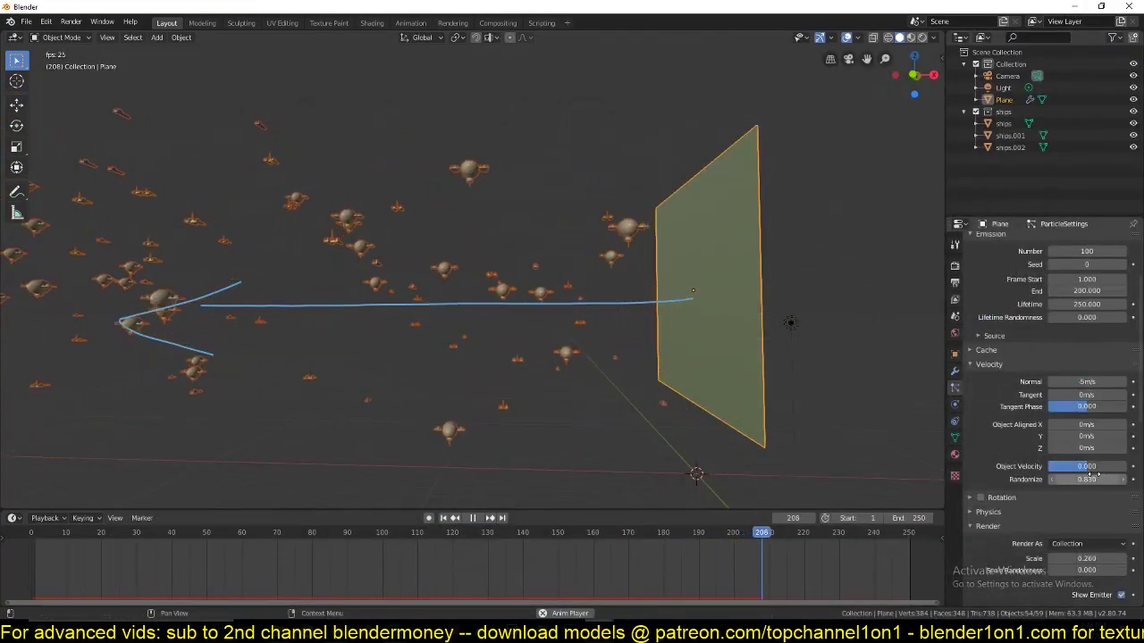
# Try a particle velocity randomization of 0.5.
pyautogui.click(1092, 475)
pyautogui.write('0.5')
pyautogui.press('Return')
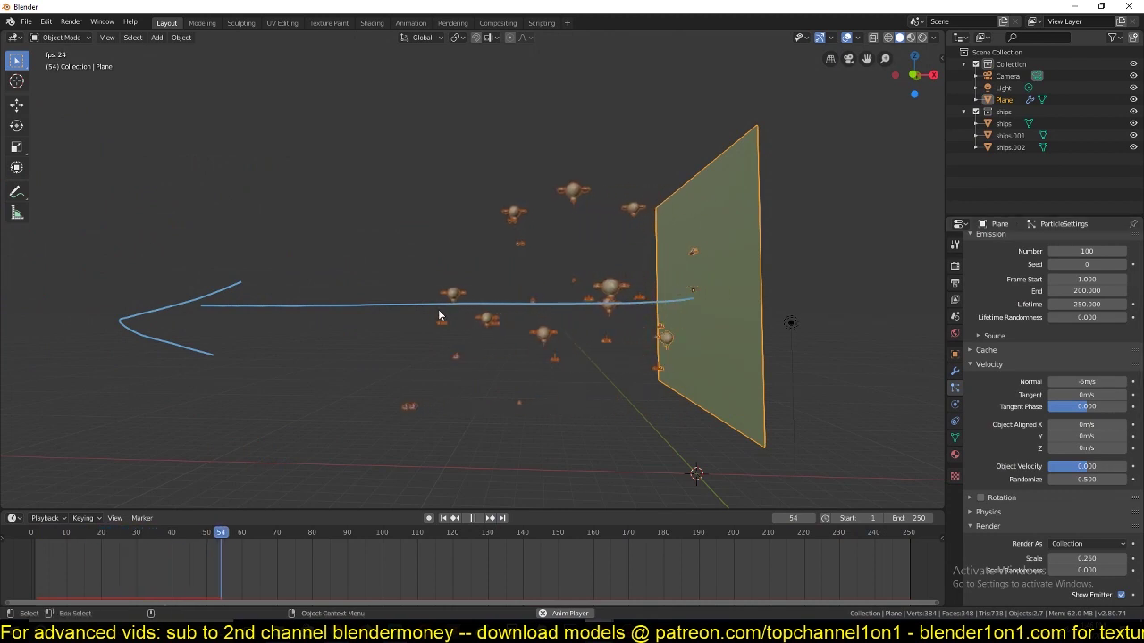
# Set the particle velocity randomization to 0.15.
pyautogui.click(1096, 481)
pyautogui.write('.1')
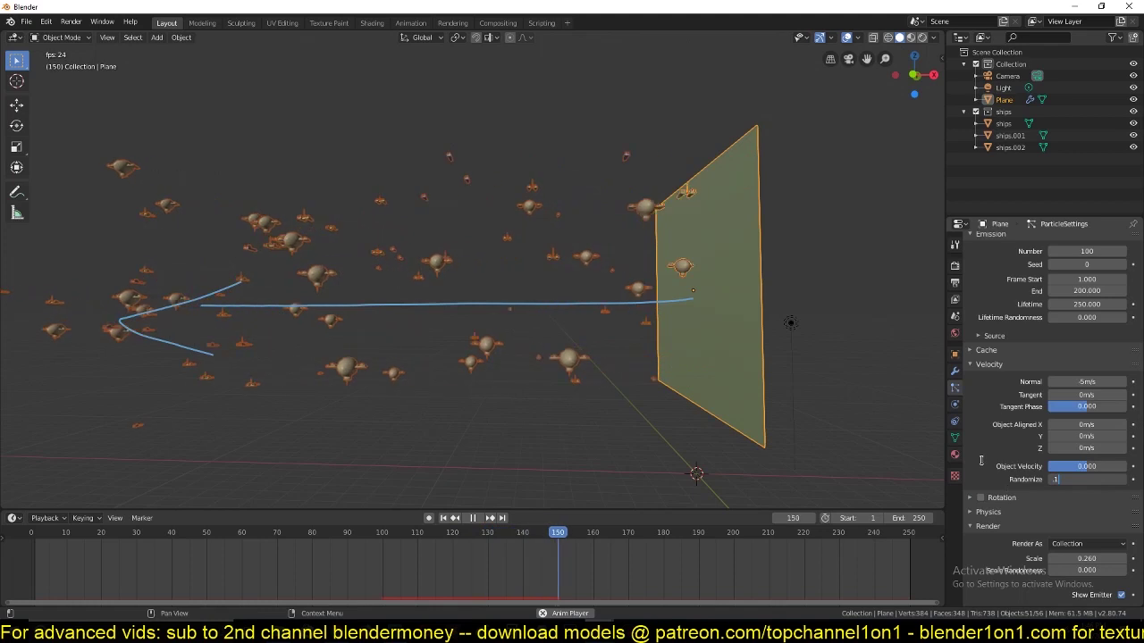
pyautogui.write('5')
pyautogui.press('Return')
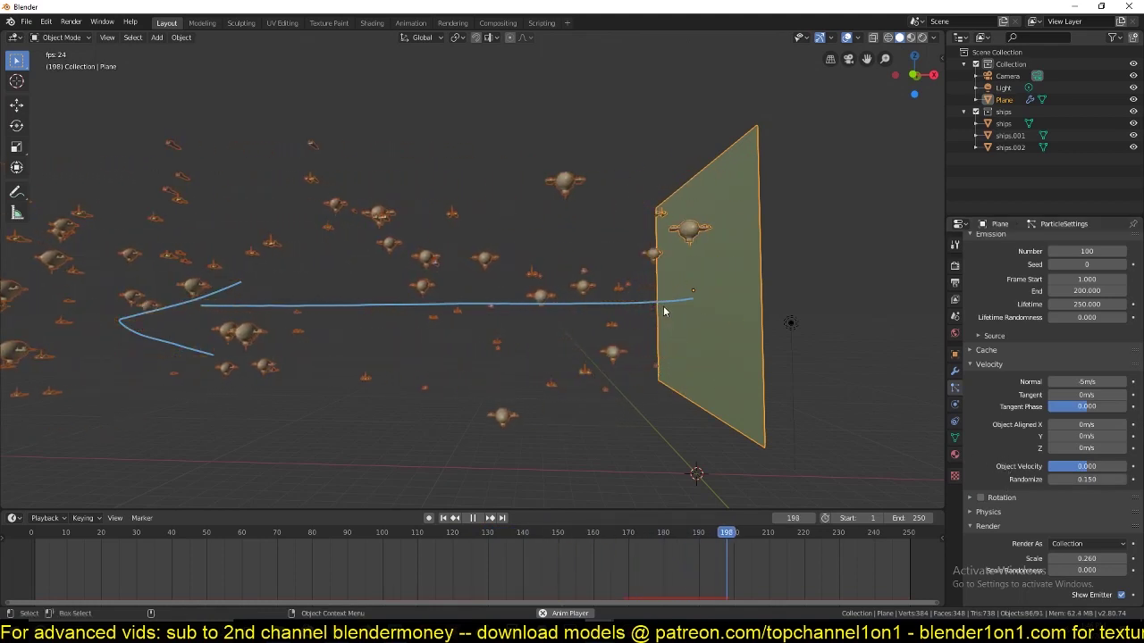
# Enable object rotation for the ships collection in the plane's particle render settings.
pyautogui.moveTo(741, 331); pyautogui.dragTo(563, 316, button='middle')
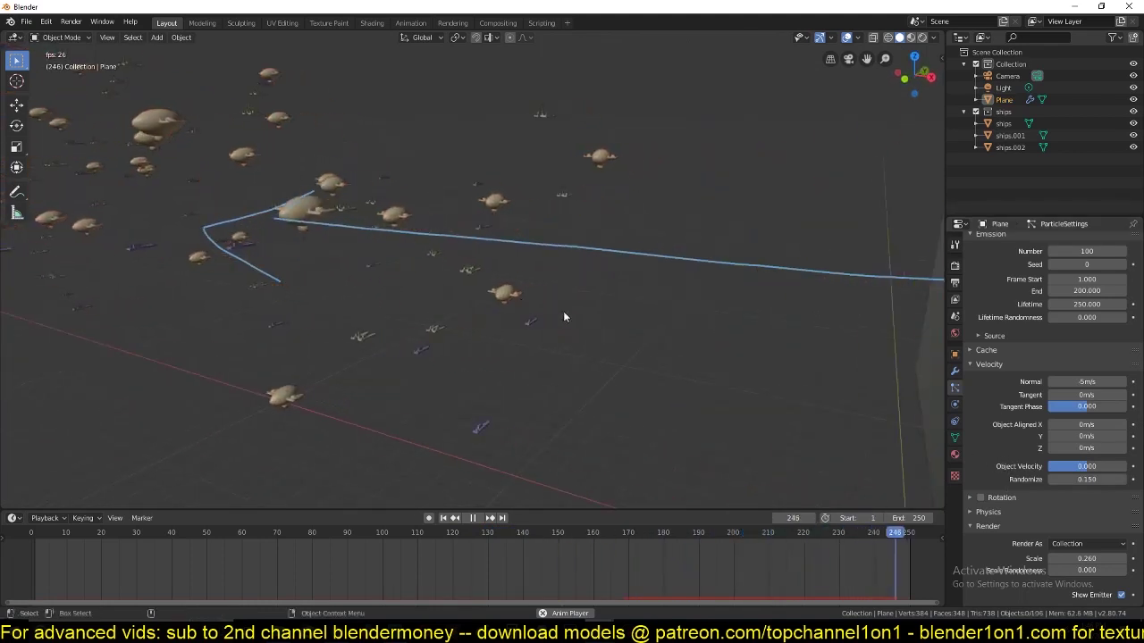
pyautogui.scroll(-4, 376, 228)
pyautogui.moveTo(493, 271); pyautogui.dragTo(536, 284, button='middle')
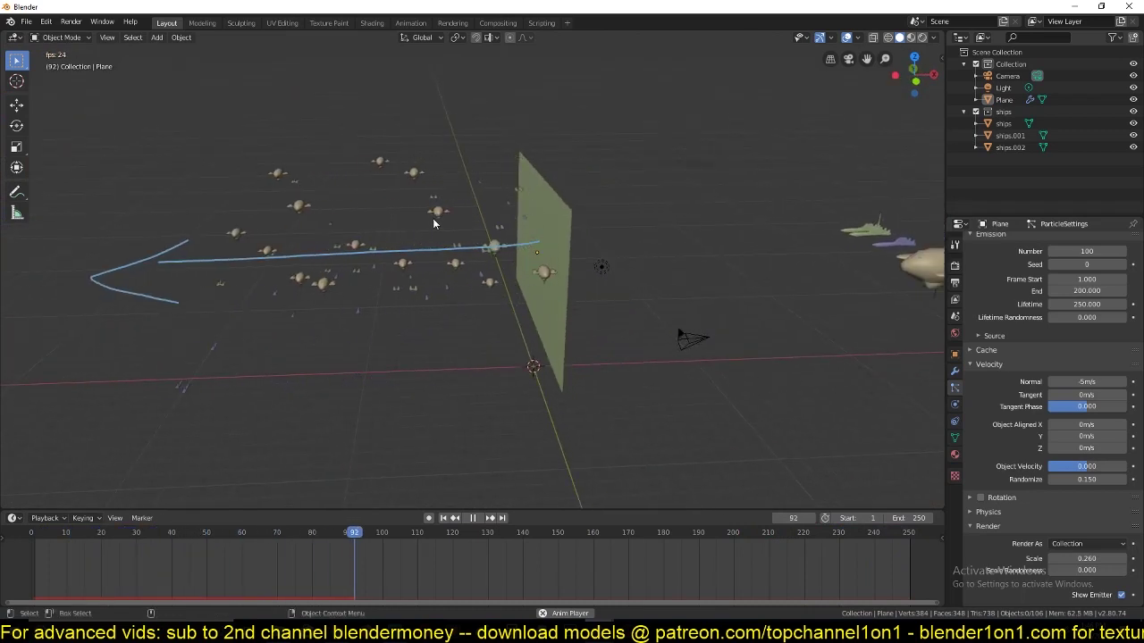
pyautogui.moveTo(469, 231); pyautogui.dragTo(449, 230, button='middle')
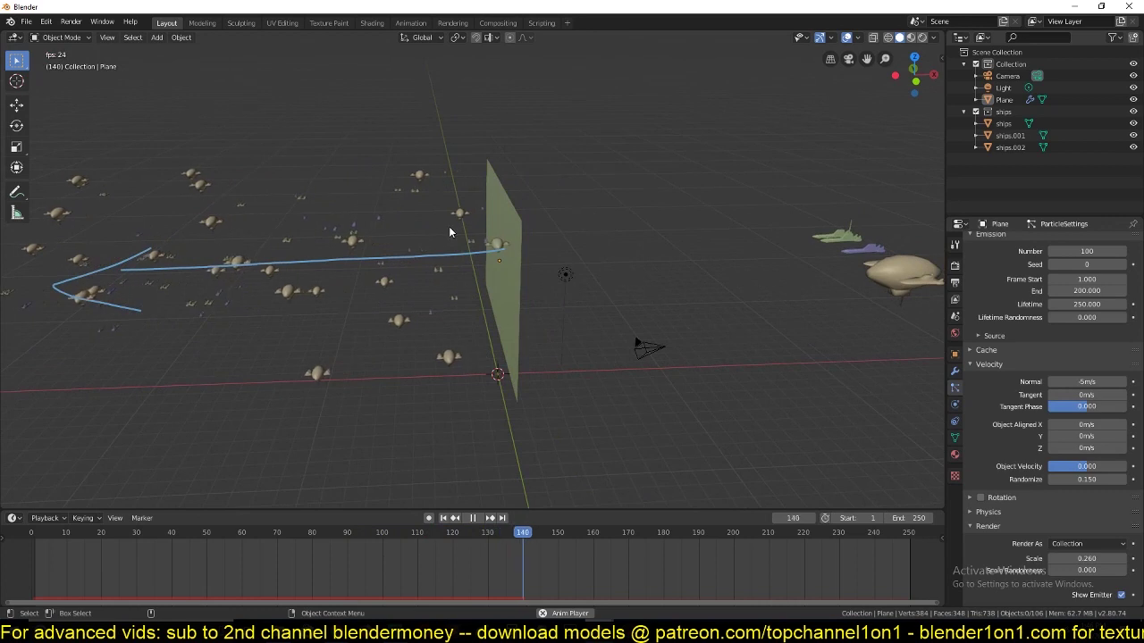
pyautogui.scroll(-10, 1027, 429)
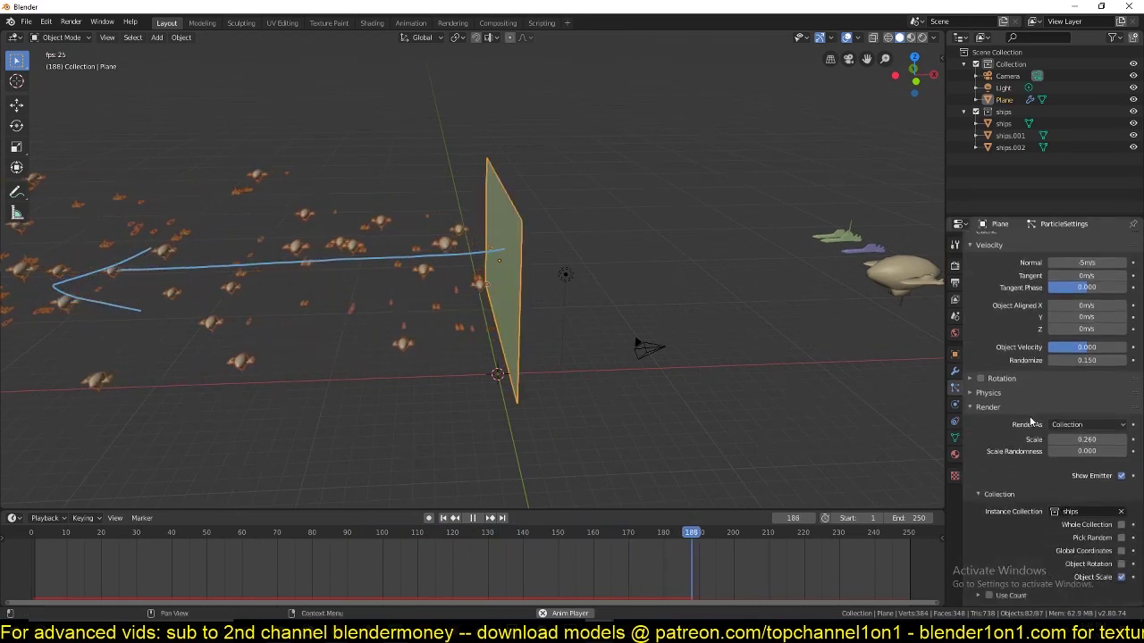
pyautogui.scroll(2, 1026, 426)
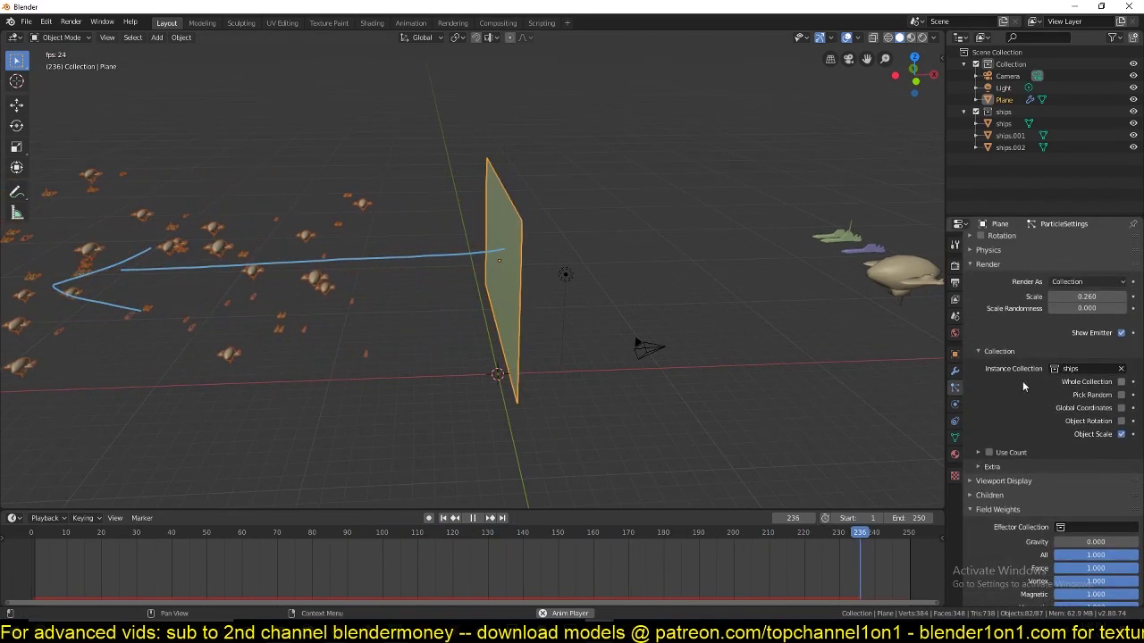
pyautogui.click(1121, 421)
pyautogui.scroll(3, 363, 254)
# Select the three original ship models and compare their orientation with the ships emitted from the plane.
pyautogui.click(364, 255)
pyautogui.scroll(-3, 366, 250)
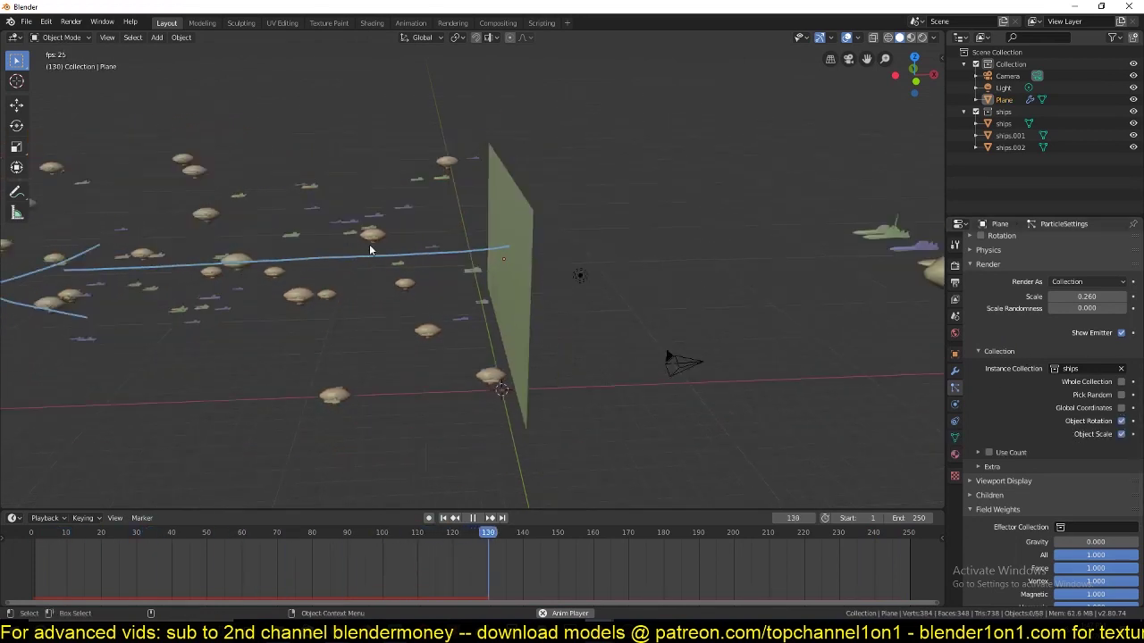
pyautogui.moveTo(786, 198); pyautogui.dragTo(936, 302)
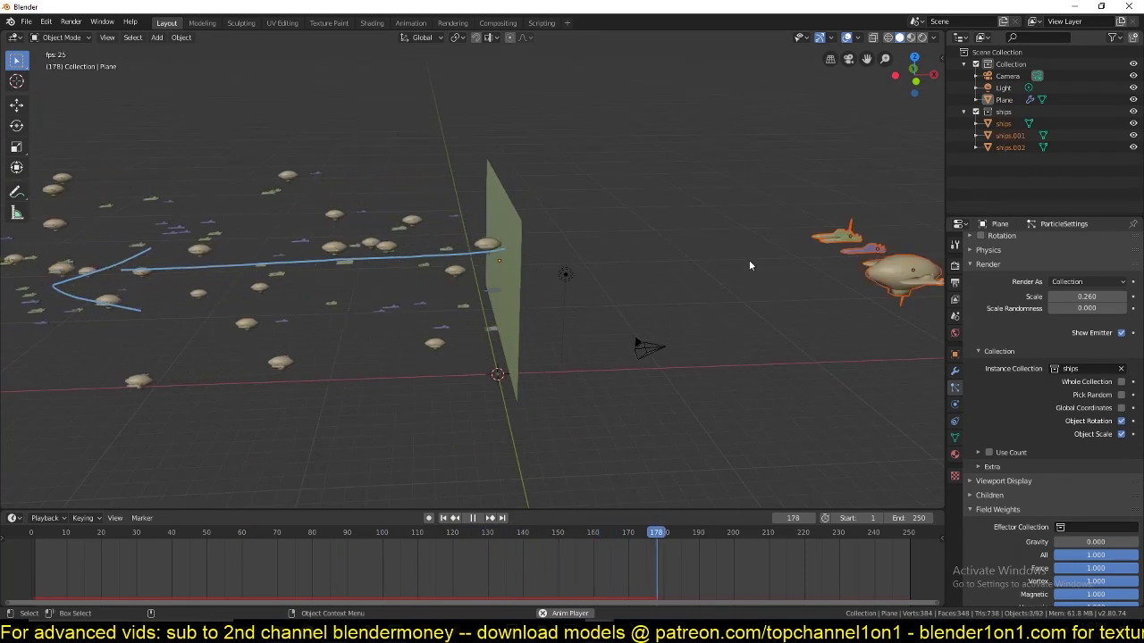
pyautogui.moveTo(413, 220); pyautogui.dragTo(383, 161, button='middle')
pyautogui.scroll(4, 359, 266)
pyautogui.moveTo(357, 263); pyautogui.dragTo(544, 253, button='middle')
pyautogui.scroll(4, 431, 259)
pyautogui.scroll(-4, 544, 252)
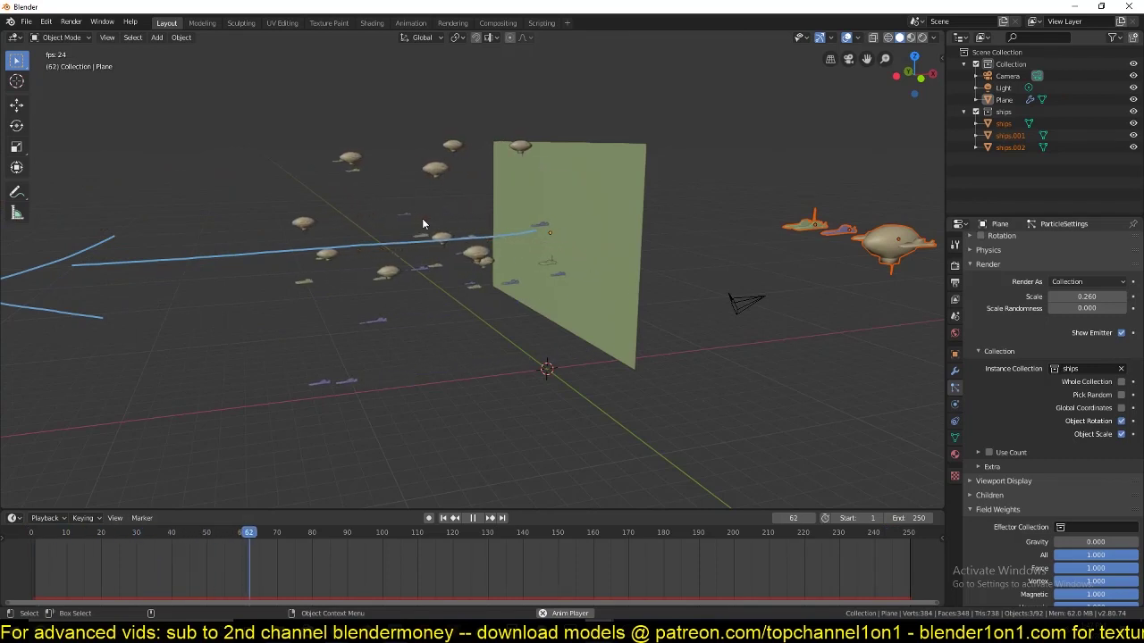
# Rotate the emitter plane around the Z axis so the ships are emitted opposite to the drawn arrow.
pyautogui.moveTo(453, 195); pyautogui.dragTo(546, 244, button='middle')
pyautogui.press('r')
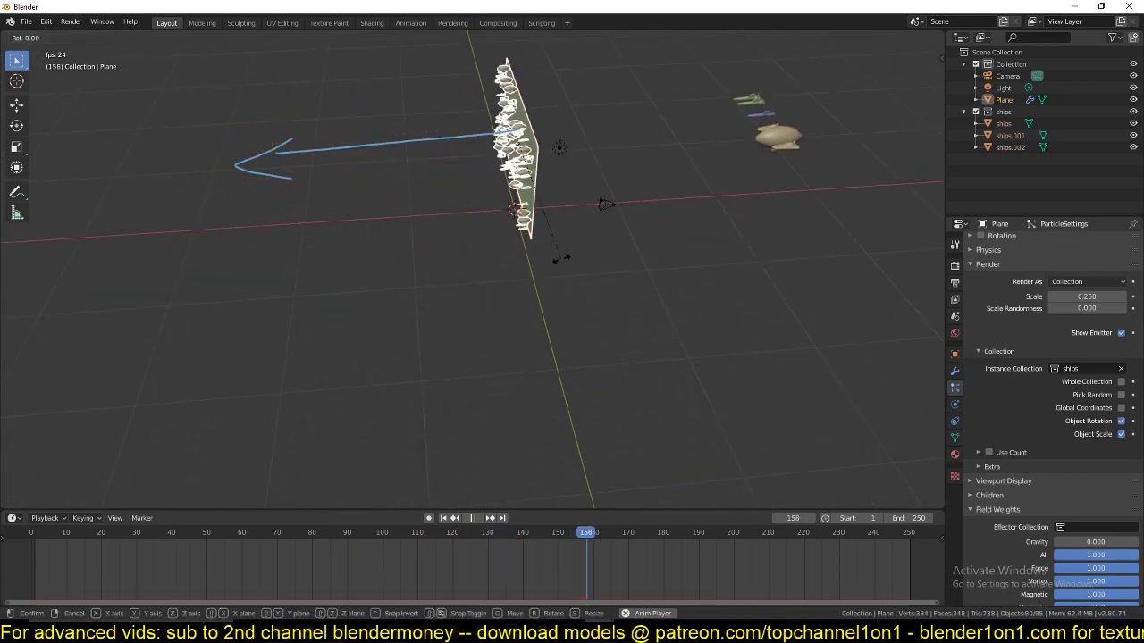
pyautogui.press('z')
pyautogui.click(485, 73)
pyautogui.scroll(4, 605, 148)
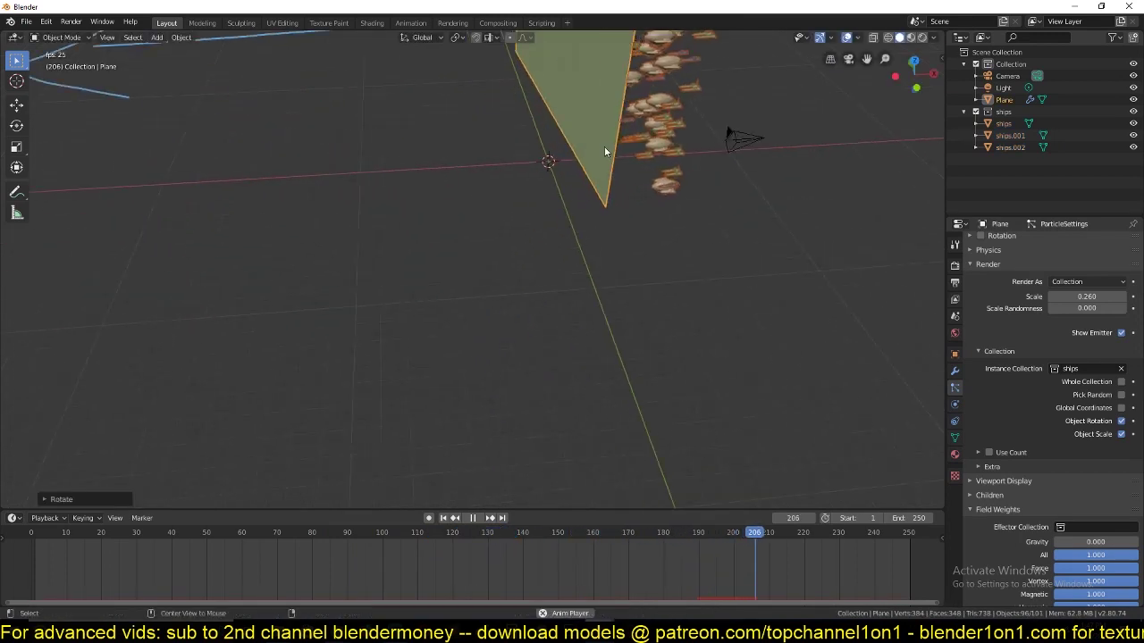
pyautogui.click(576, 186)
pyautogui.keyDown('shift'); pyautogui.moveTo(576, 186); pyautogui.dragTo(536, 185, button='middle'); pyautogui.keyUp('shift')
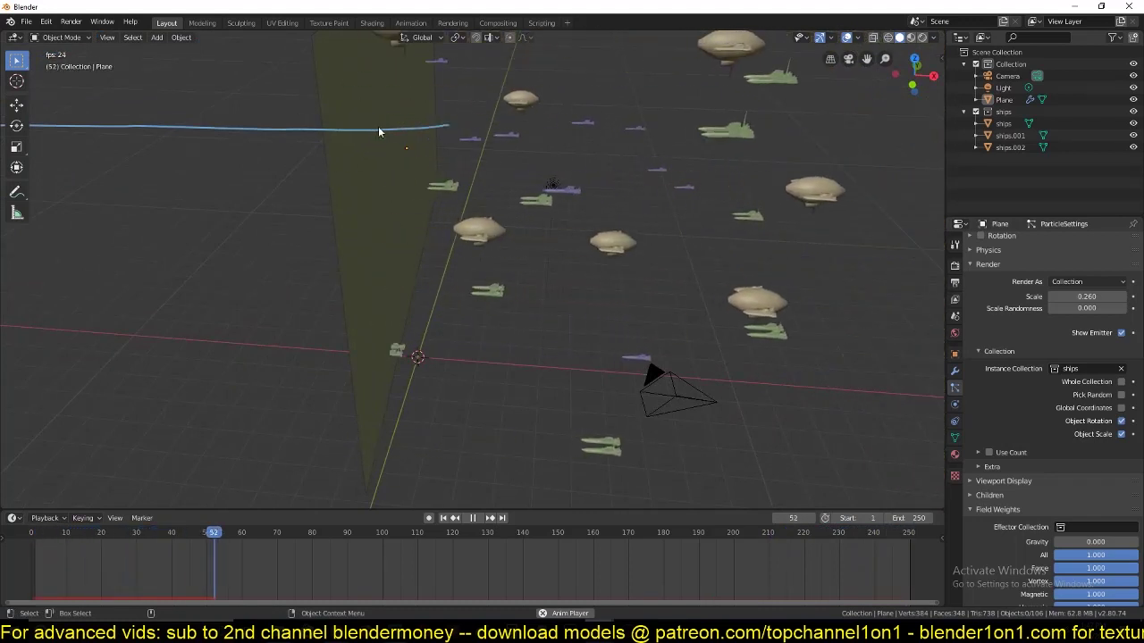
pyautogui.scroll(-2, 466, 150)
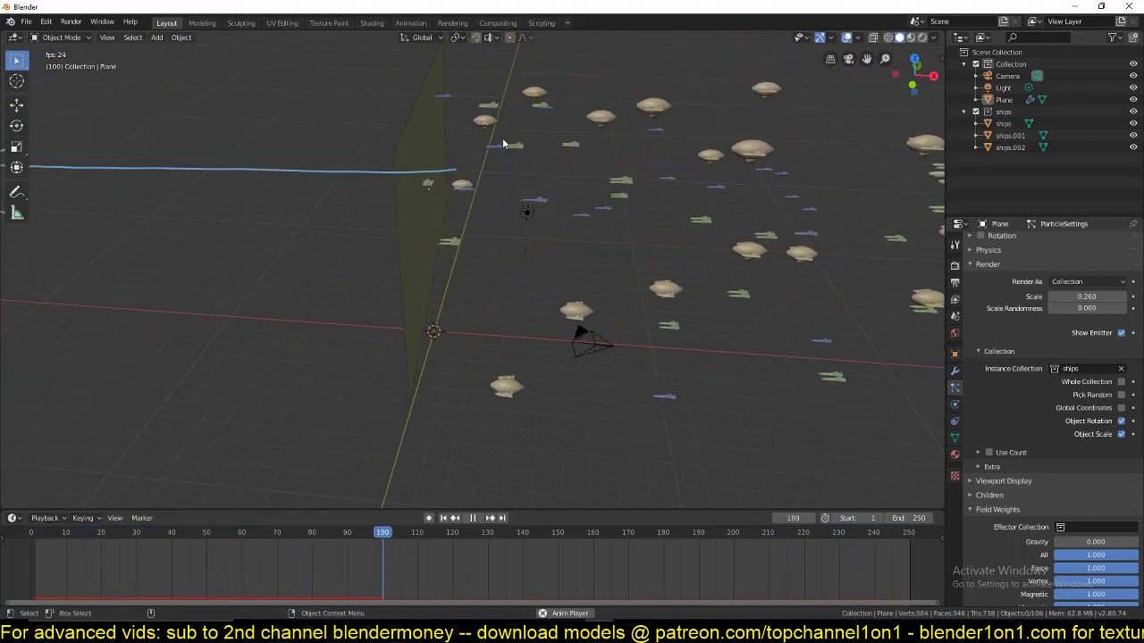
# Try rotating the three original ship models together around the Z axis to change the direction the emitted ships face.
pyautogui.moveTo(509, 143); pyautogui.dragTo(435, 275, button='middle')
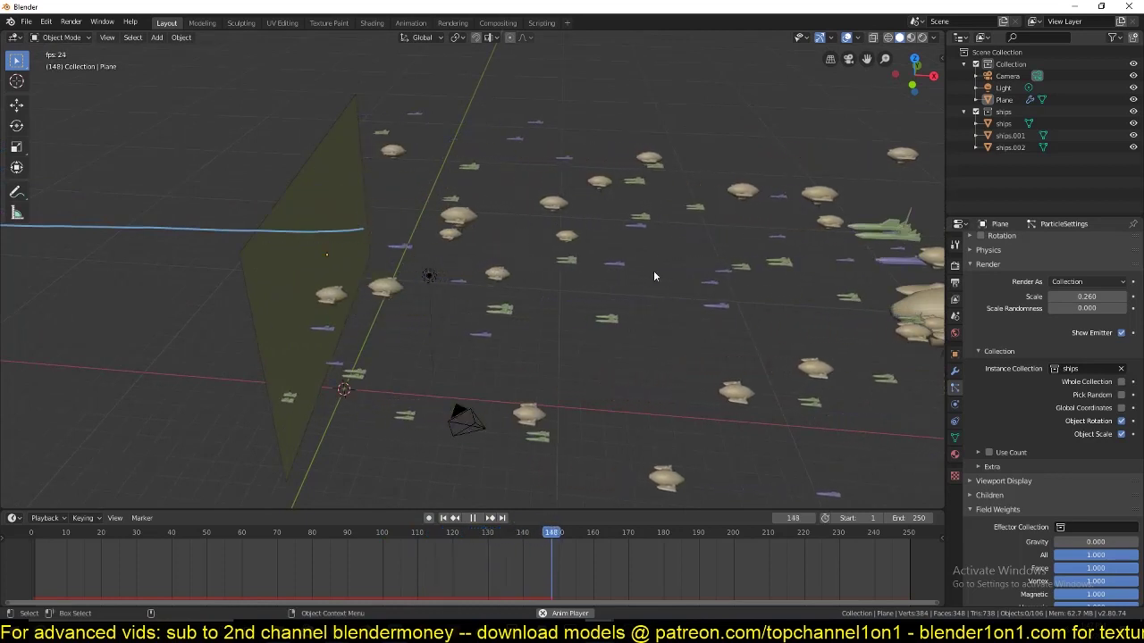
pyautogui.moveTo(597, 224); pyautogui.dragTo(464, 186, button='middle')
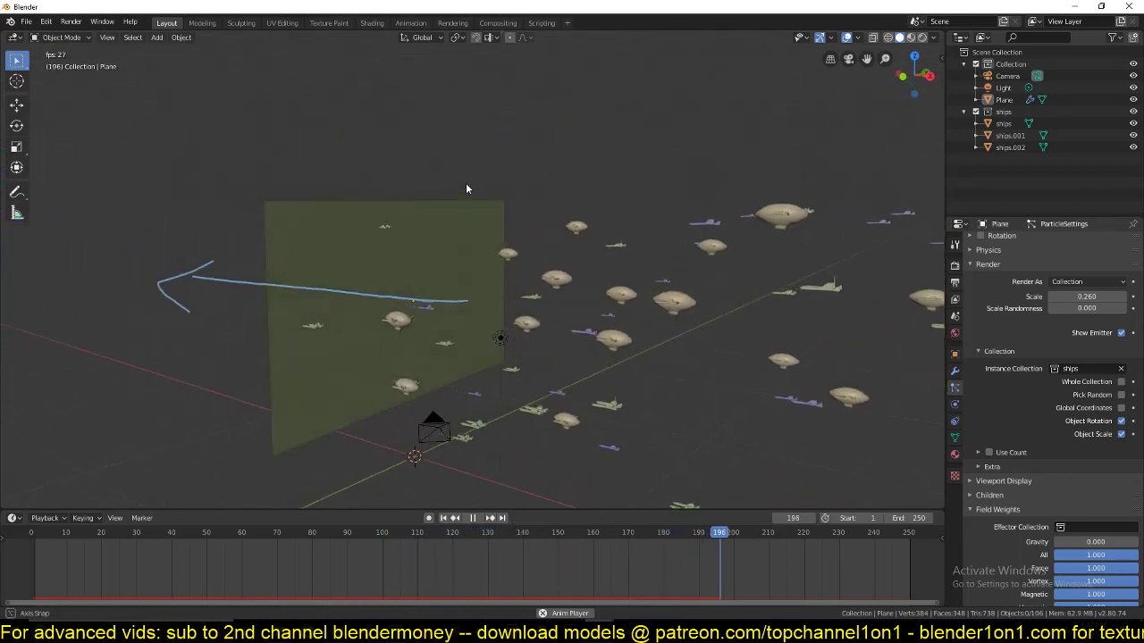
pyautogui.moveTo(492, 245); pyautogui.dragTo(616, 333, button='middle')
pyautogui.click(697, 373)
pyautogui.keyDown('shift'); pyautogui.click(752, 357); pyautogui.keyUp('shift')
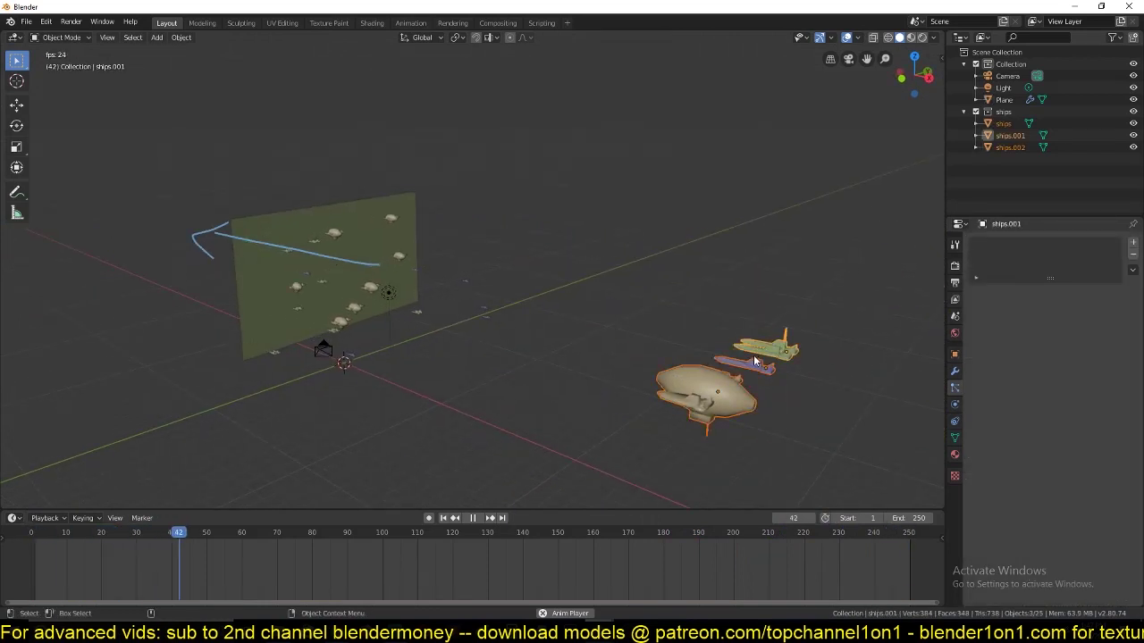
pyautogui.press('r')
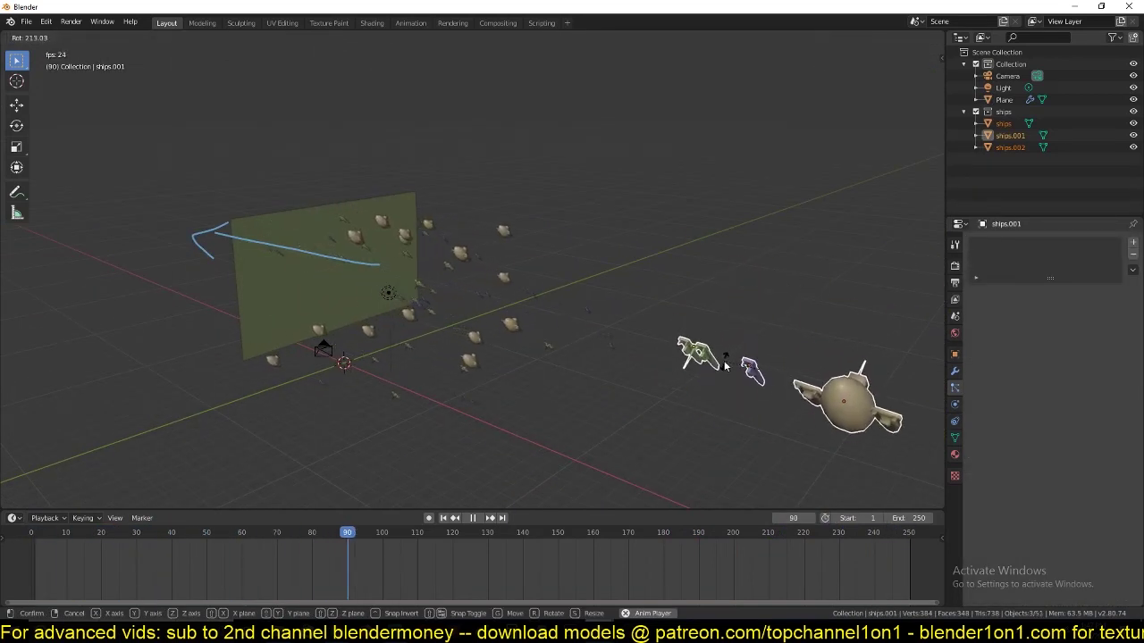
pyautogui.press('z')
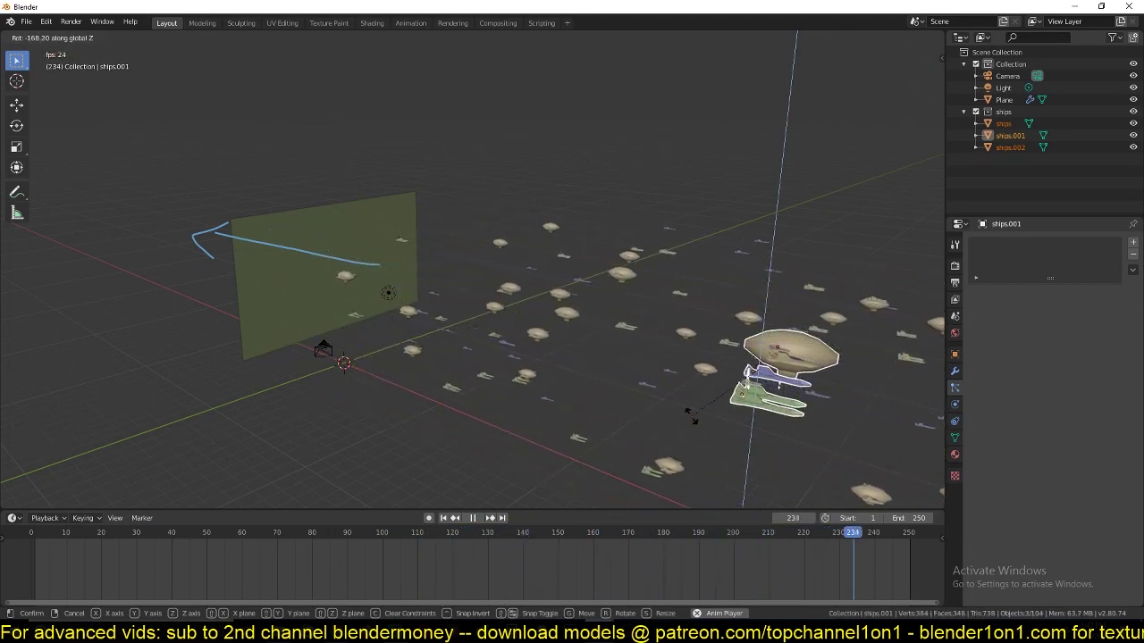
pyautogui.click(692, 419)
pyautogui.click(273, 269)
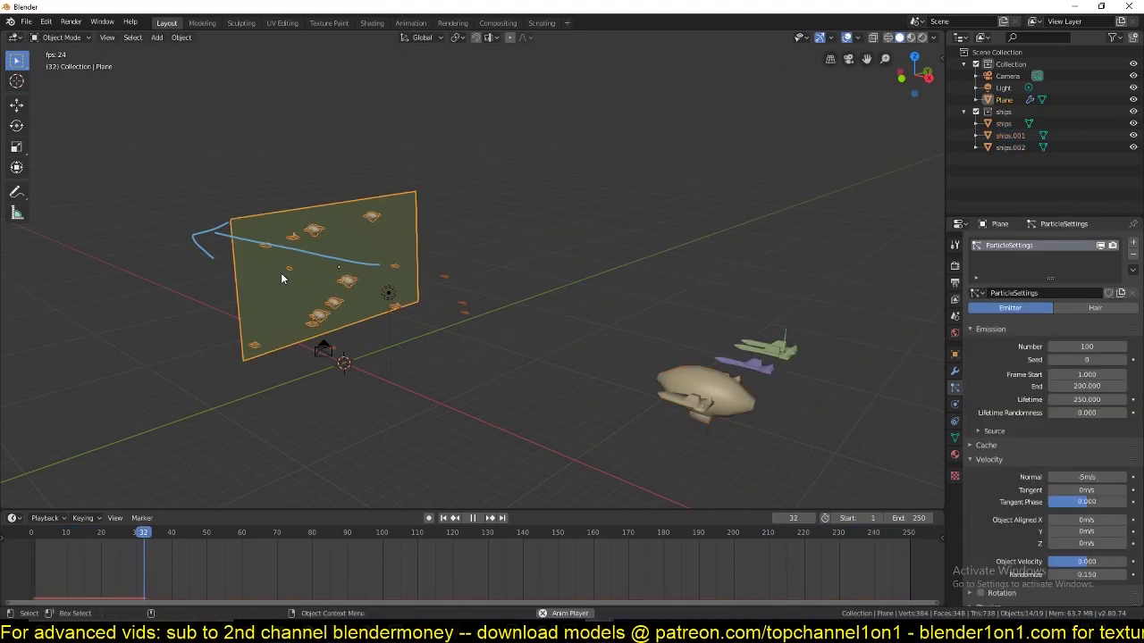
pyautogui.click(302, 264)
pyautogui.click(301, 265)
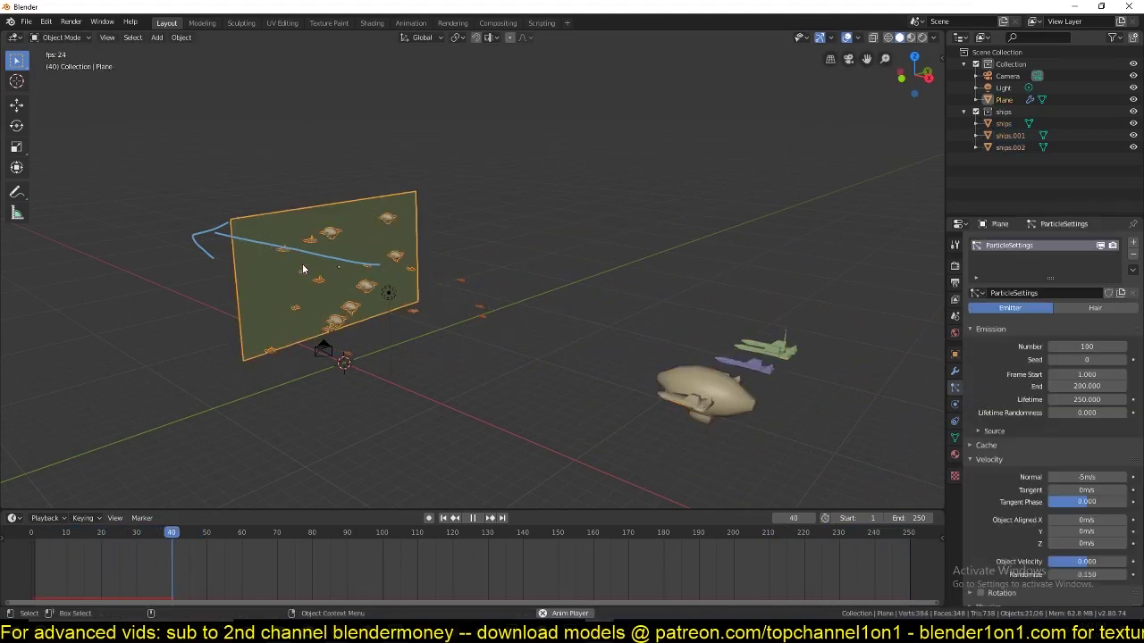
pyautogui.press('r')
pyautogui.press('z')
pyautogui.press('Escape')
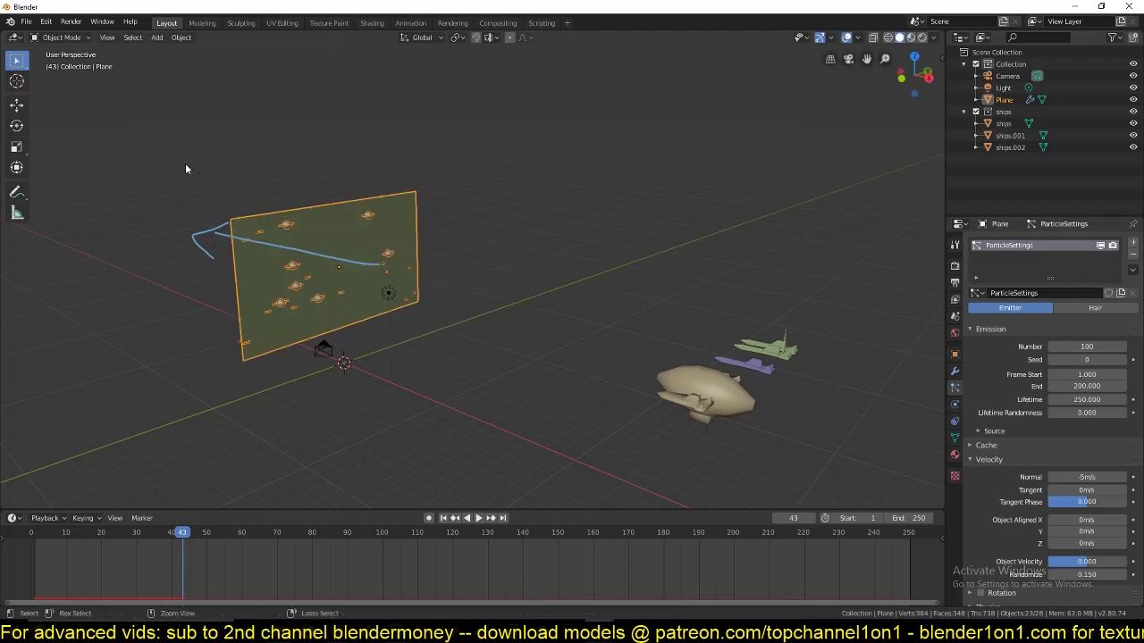
pyautogui.press('r')
pyautogui.press('Escape')
# Rotate the emitter plane by 180° so the ships are emitted in the direction of the drawn arrow.
pyautogui.click(418, 231)
pyautogui.write('r180')
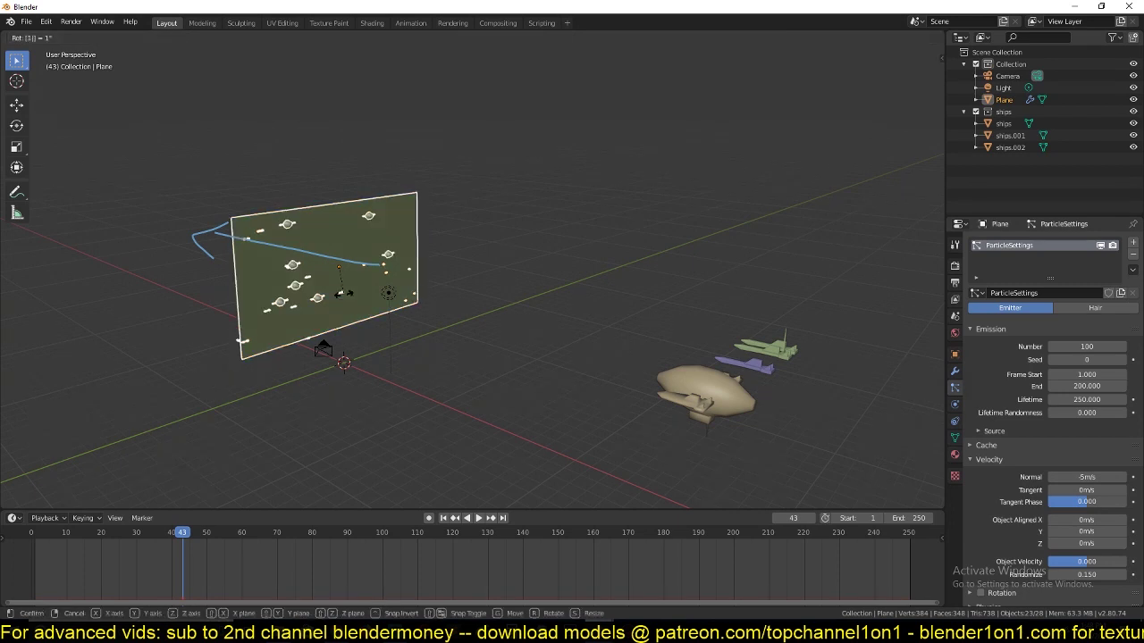
pyautogui.press('Escape')
pyautogui.press('r')
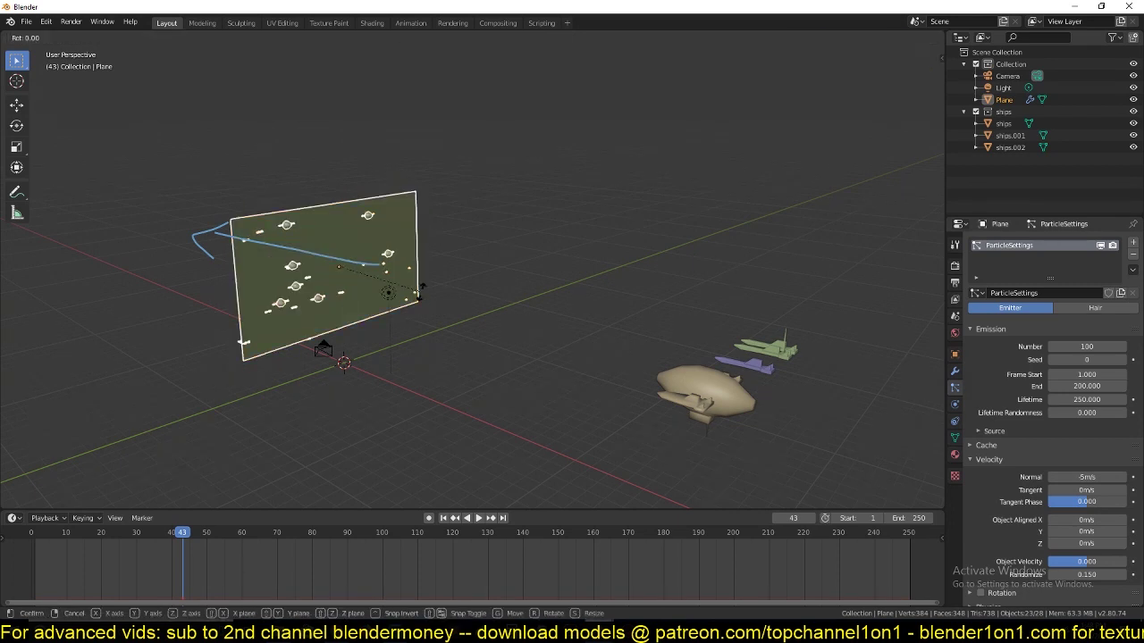
pyautogui.press('Return')
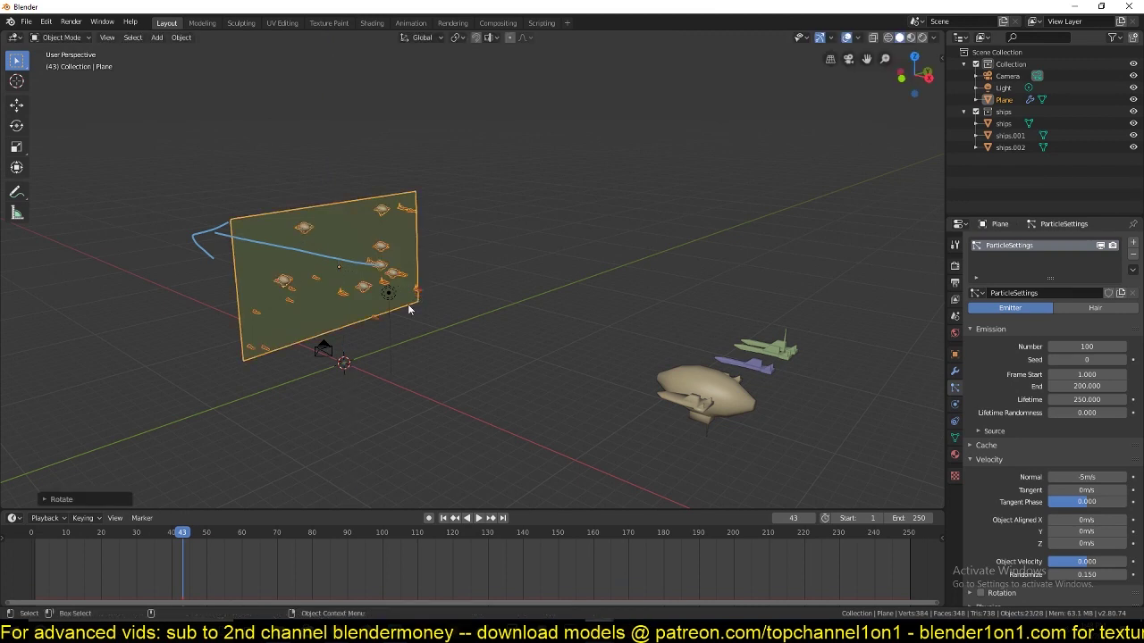
pyautogui.moveTo(285, 329); pyautogui.dragTo(567, 286, button='middle')
pyautogui.scroll(4, 566, 286)
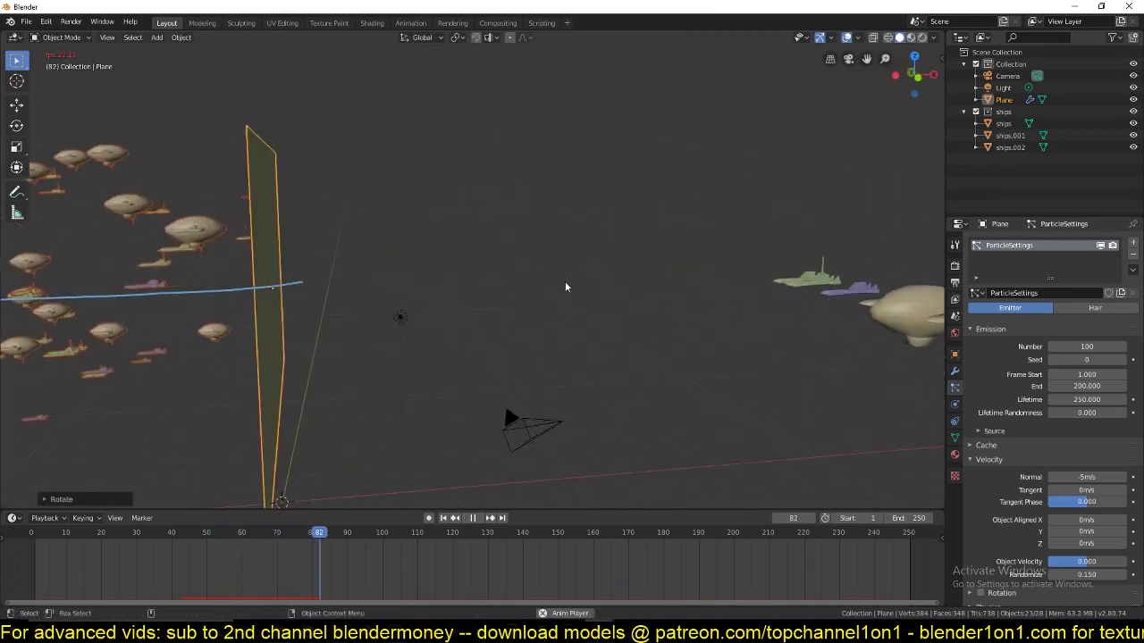
pyautogui.click(566, 286)
# Scale the emitter plane down along the Z axis into a low, wide strip.
pyautogui.moveTo(148, 300); pyautogui.dragTo(405, 222, button='middle')
pyautogui.scroll(-4, 405, 220)
pyautogui.scroll(3, 408, 221)
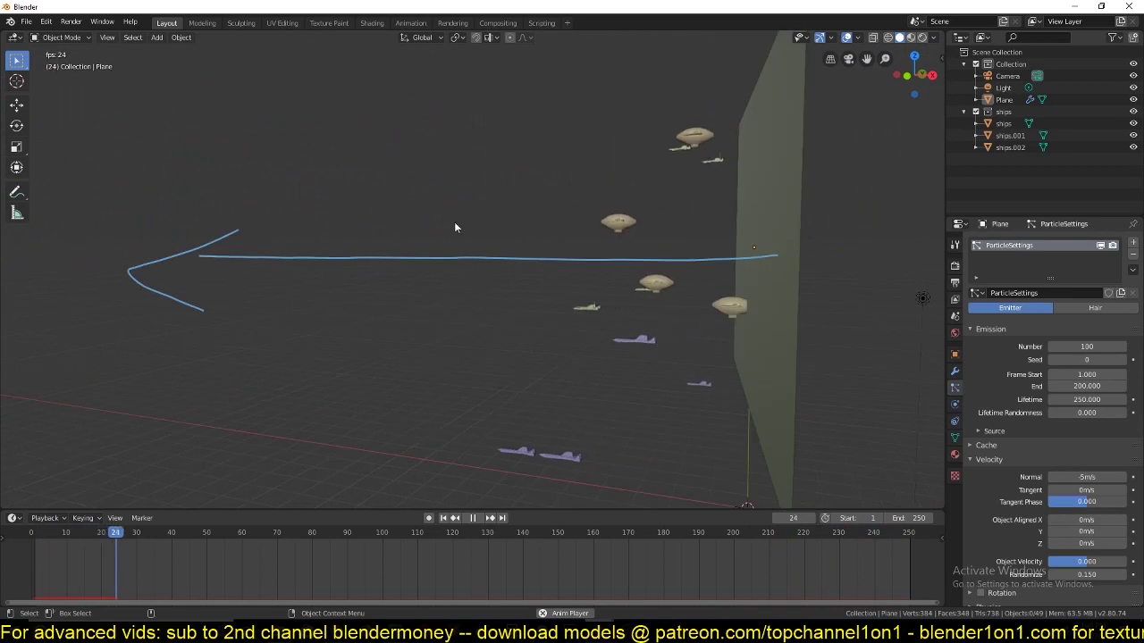
pyautogui.scroll(-2, 482, 221)
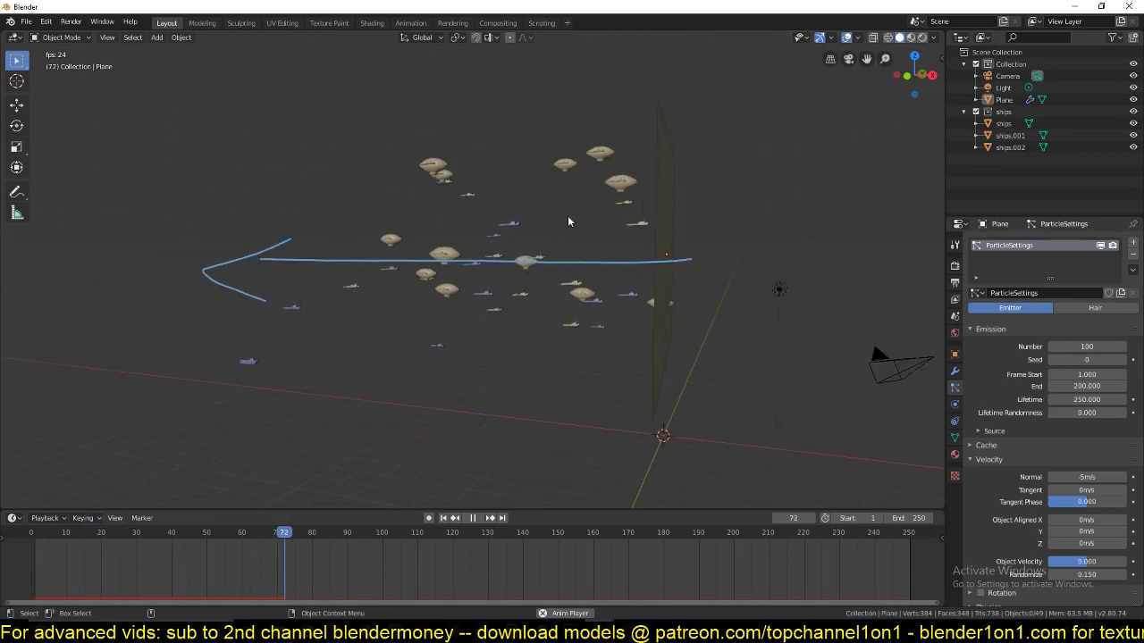
pyautogui.click(666, 159)
pyautogui.press('s')
pyautogui.press('z')
pyautogui.click(664, 207)
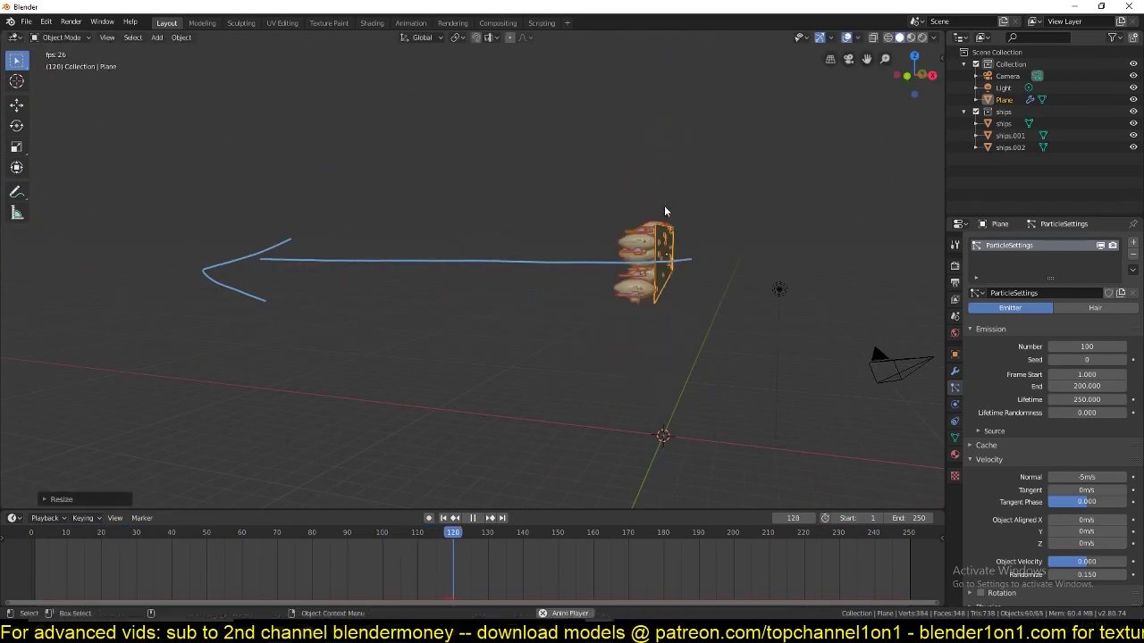
pyautogui.moveTo(575, 227); pyautogui.dragTo(618, 301, button='middle')
pyautogui.scroll(3, 671, 273)
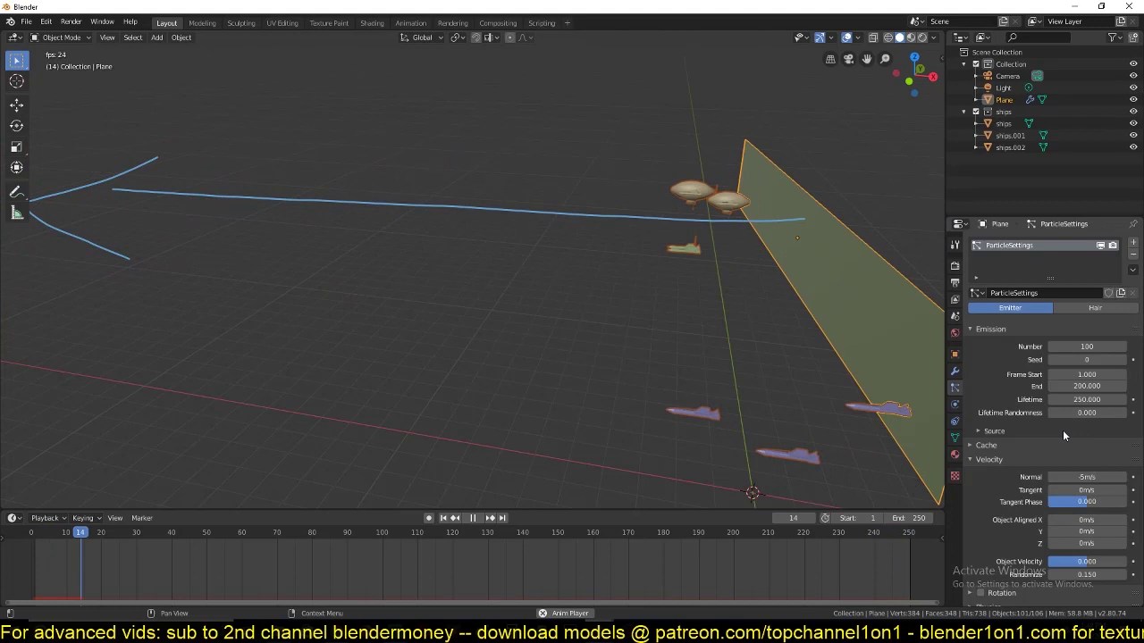
# Set particle tangent velocity to 0.27 m/s, object-aligned X, Y and Z to 0.23, 0.27 and 0.29 m/s, and object velocity to 0.522.
pyautogui.scroll(-2, 1037, 483)
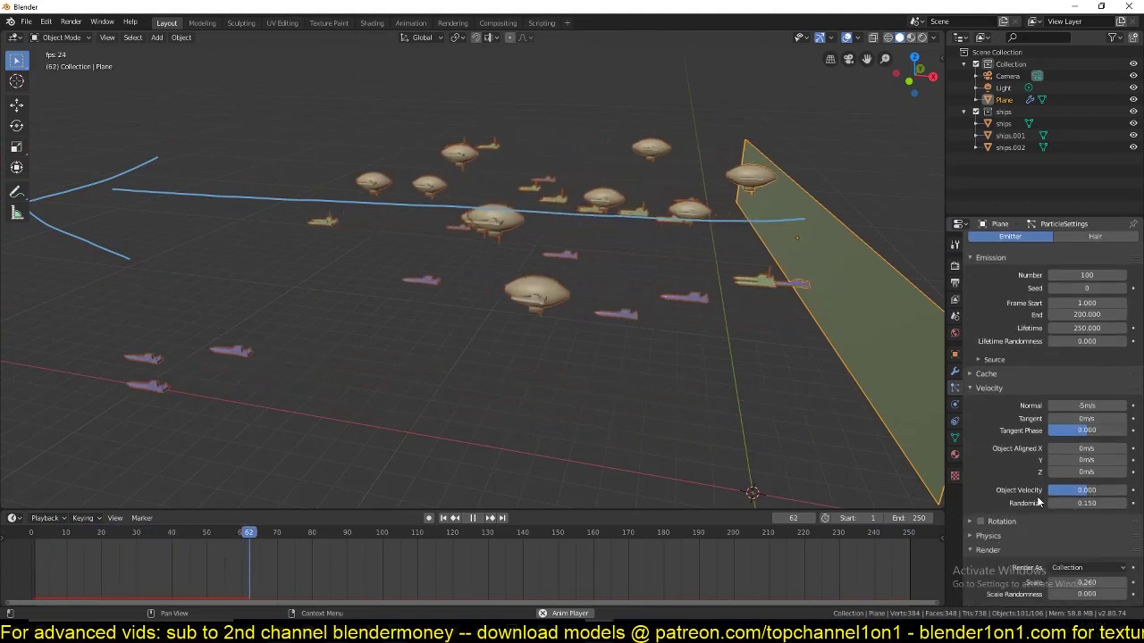
pyautogui.scroll(-1, 1086, 464)
pyautogui.moveTo(1084, 394); pyautogui.dragTo(1105, 467)
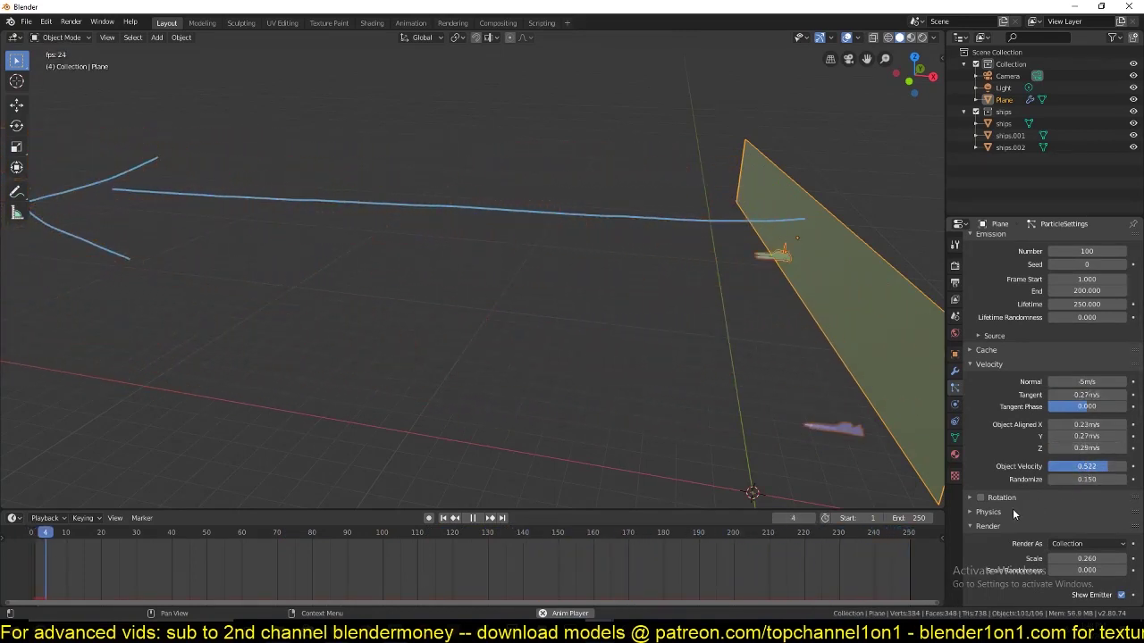
# Set the particle render scale to 0.350 and the scale randomness to 0.851.
pyautogui.scroll(-2, 1011, 511)
pyautogui.scroll(-2, 1009, 451)
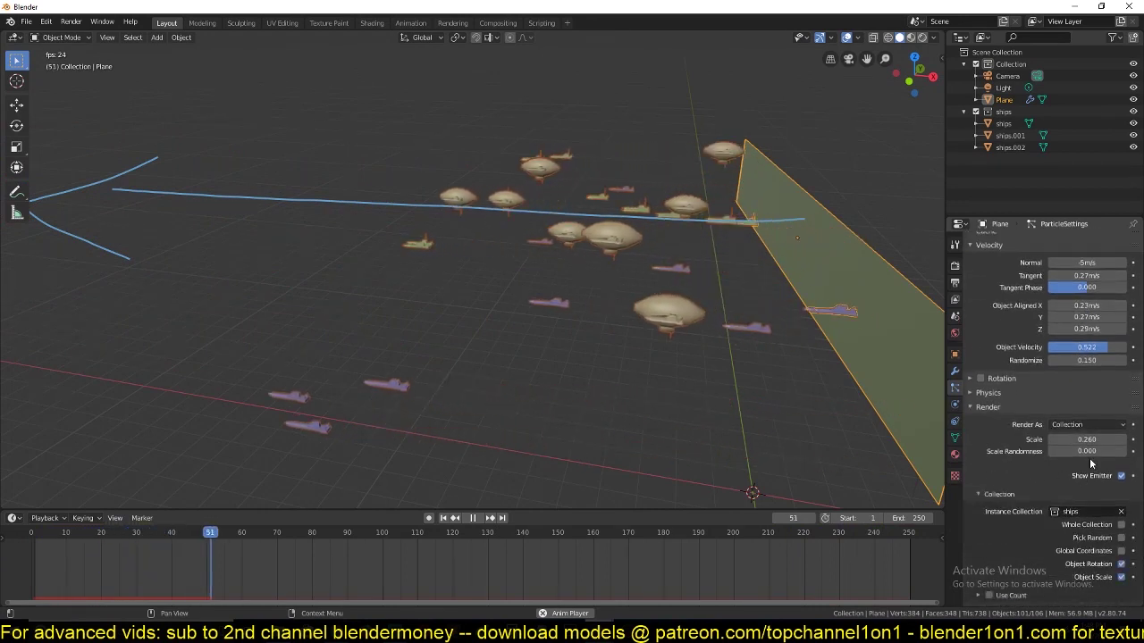
pyautogui.moveTo(1088, 452); pyautogui.dragTo(1116, 455)
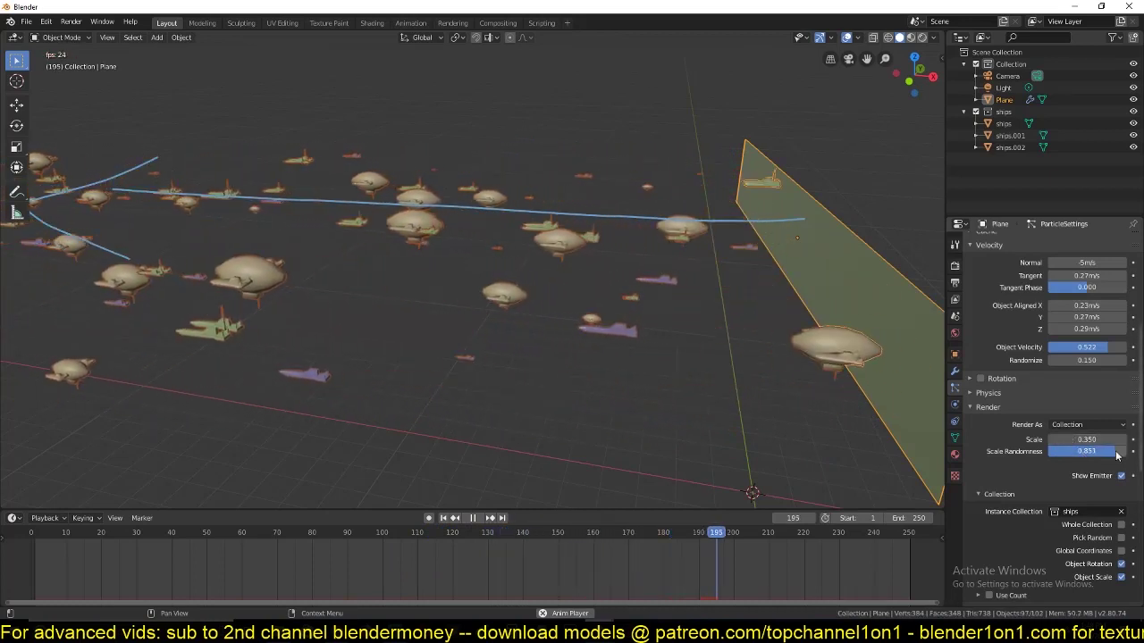
# Inspect the ships flying head-on from the plane, then stop playback and switch to the pyramids1.blend session.
pyautogui.moveTo(759, 357); pyautogui.dragTo(717, 283, button='middle')
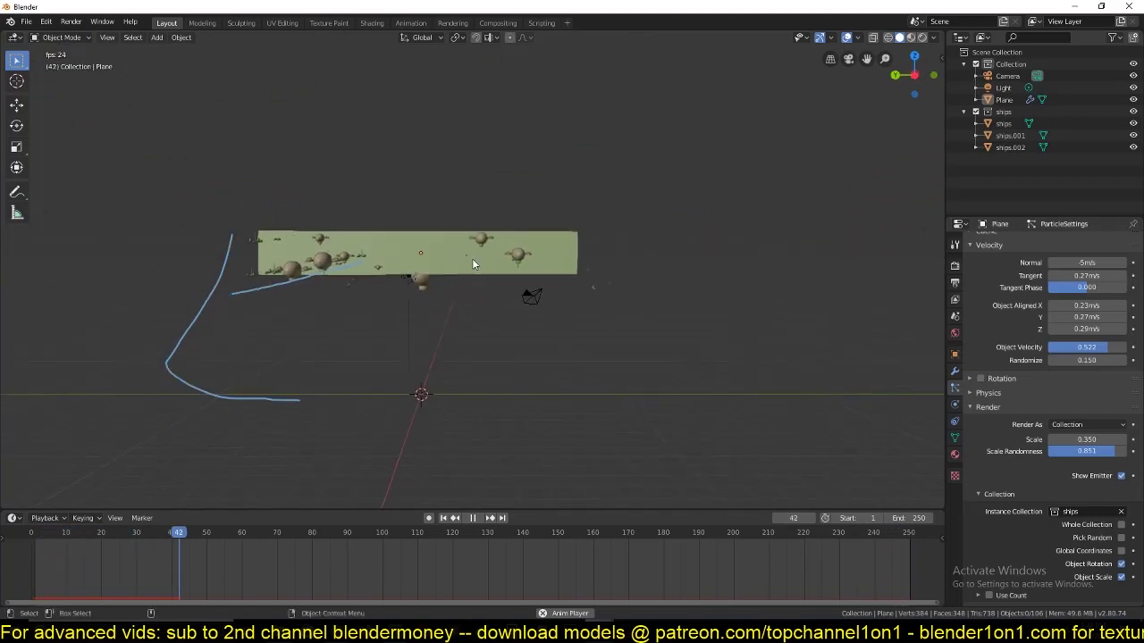
pyautogui.moveTo(473, 263); pyautogui.dragTo(581, 245, button='middle')
pyautogui.scroll(1, 590, 246)
pyautogui.press('space')
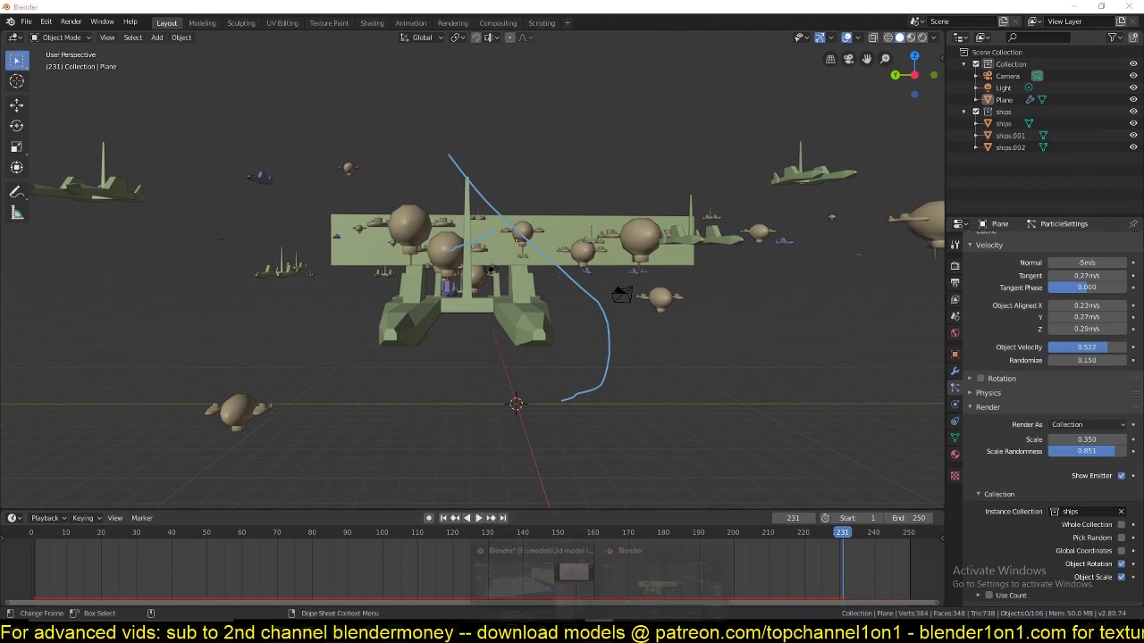
pyautogui.click(535, 576)
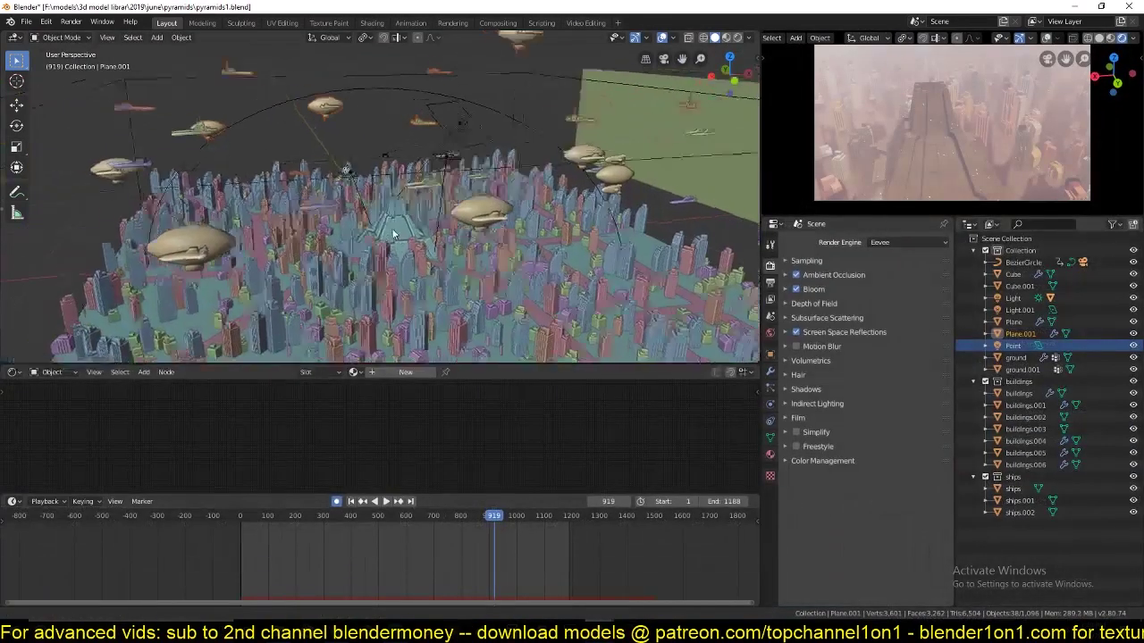
# Display the main viewport in rendered shading and look over the ships flying around the pyramid in the hazy city.
pyautogui.moveTo(393, 234); pyautogui.dragTo(538, 138, button='middle')
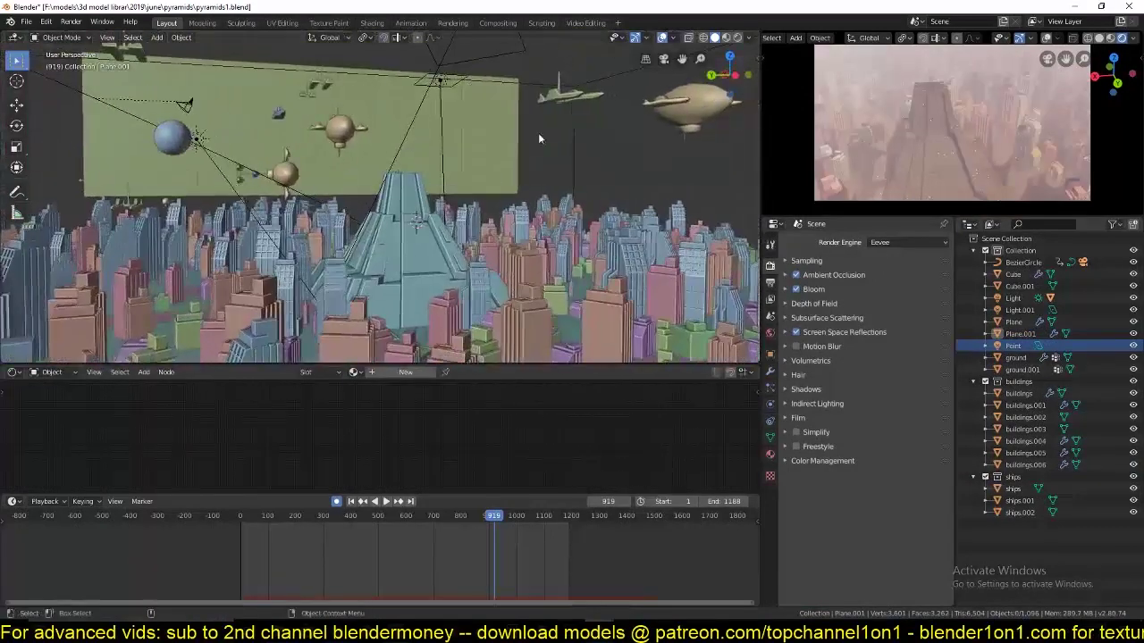
pyautogui.click(738, 38)
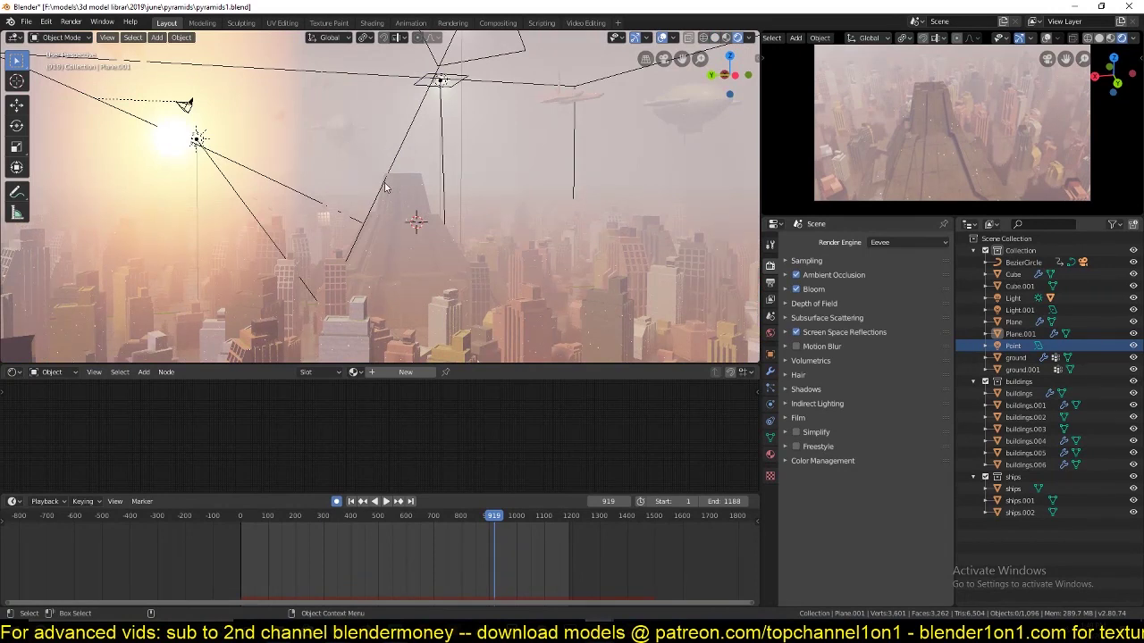
pyautogui.moveTo(312, 155); pyautogui.dragTo(427, 160, button='middle')
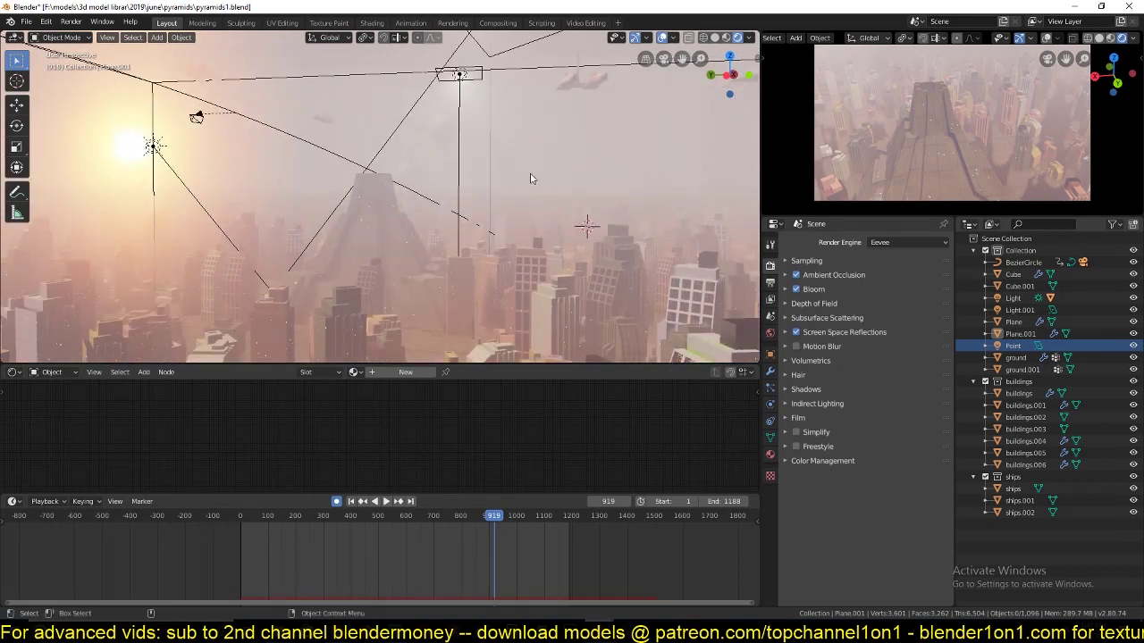
pyautogui.moveTo(530, 179)
pyautogui.mouseDown(button='middle')
pyautogui.moveTo(483, 184)
pyautogui.moveTo(531, 170)
pyautogui.moveTo(512, 168)
pyautogui.mouseUp(button='middle')
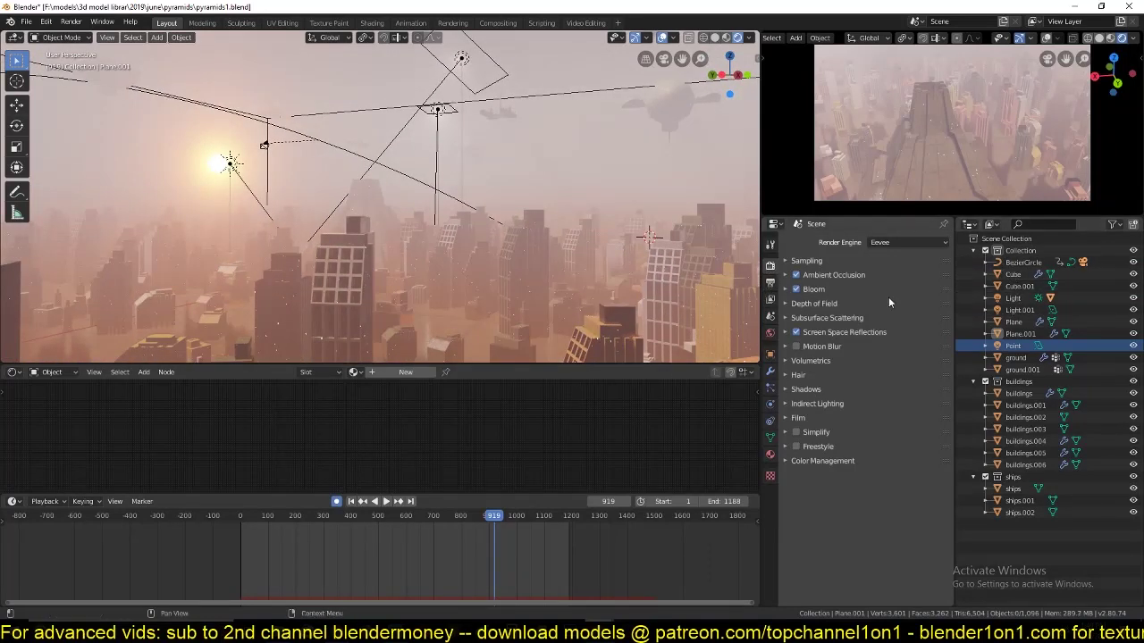
# Show the render visibility toggles in the outliner and disable the emitter object Plane in renders.
pyautogui.scroll(-8, 496, 239)
pyautogui.scroll(5, 496, 234)
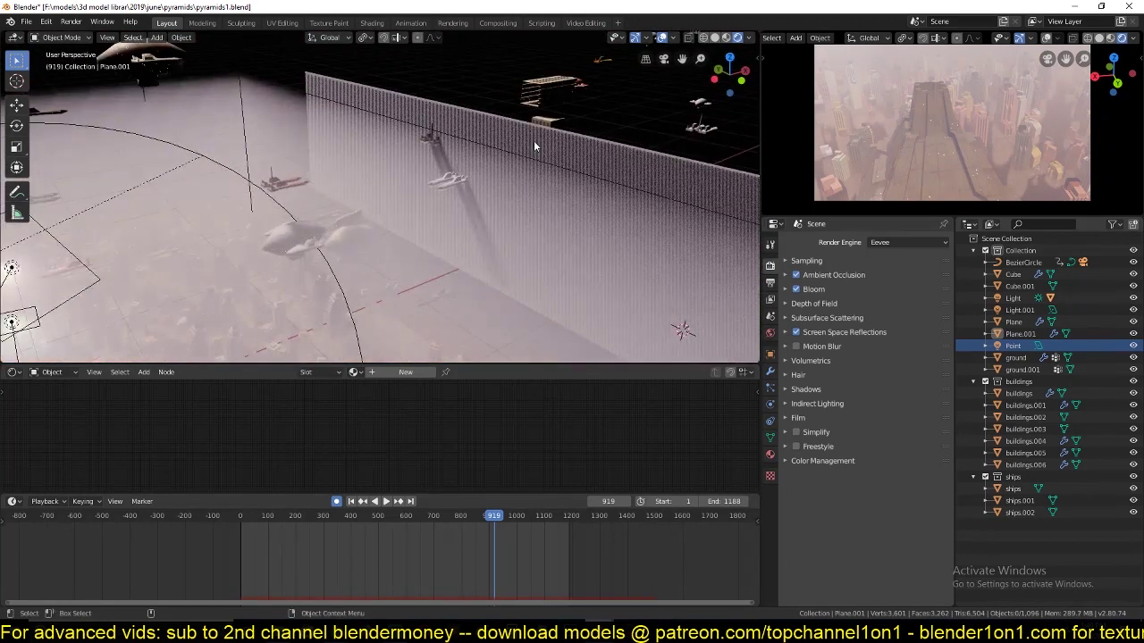
pyautogui.click(534, 139)
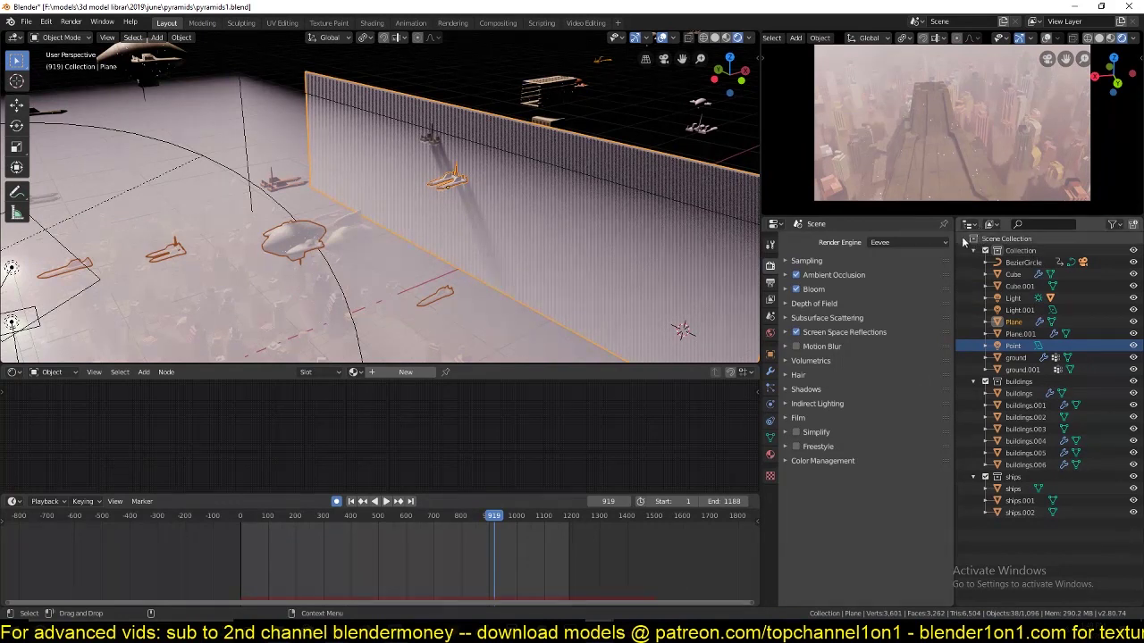
pyautogui.click(1112, 225)
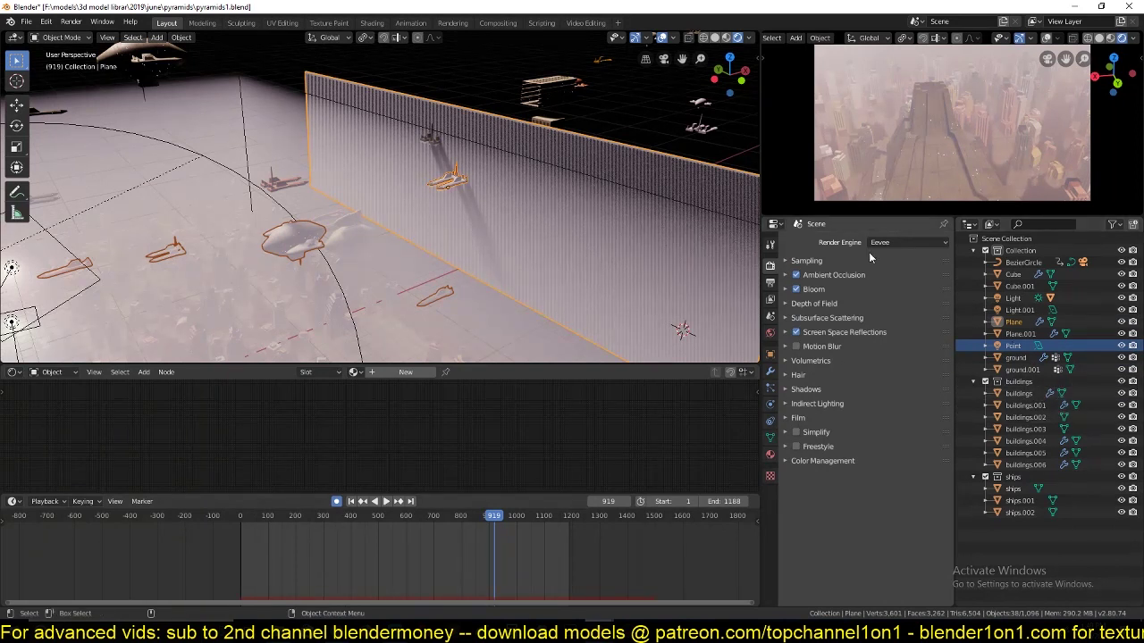
pyautogui.click(1132, 323)
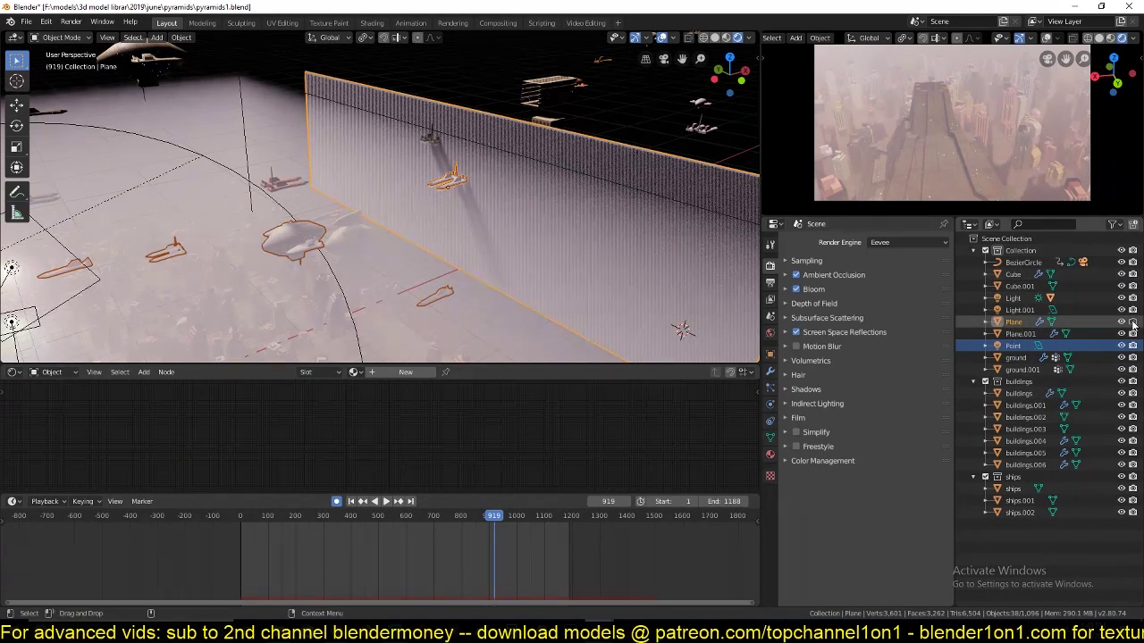
pyautogui.moveTo(554, 174); pyautogui.dragTo(399, 171, button='middle')
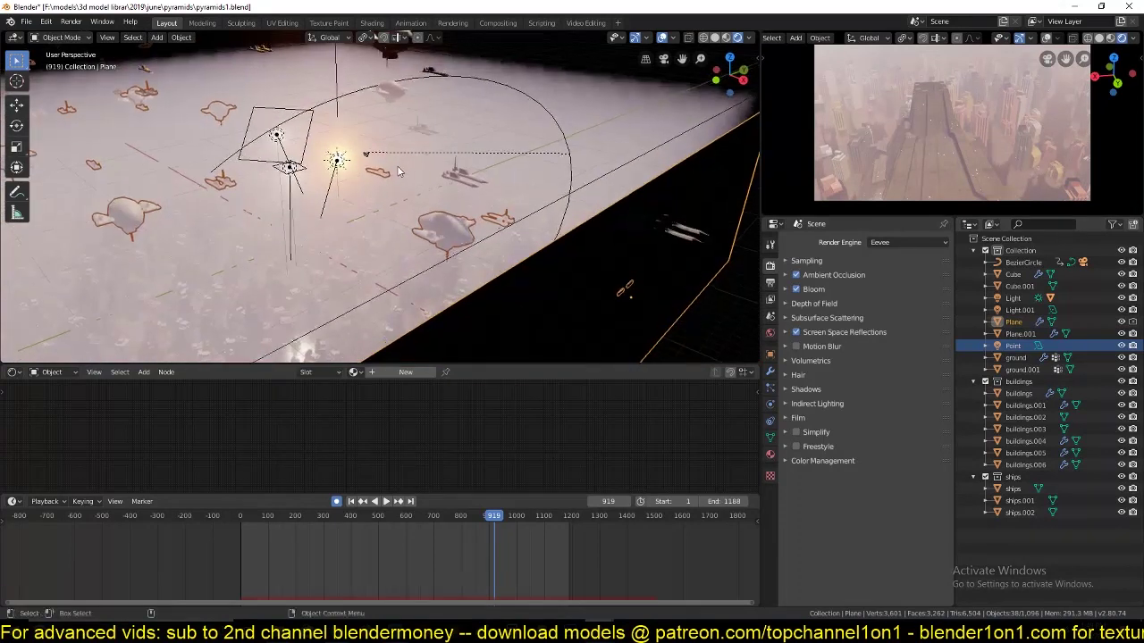
pyautogui.click(1132, 322)
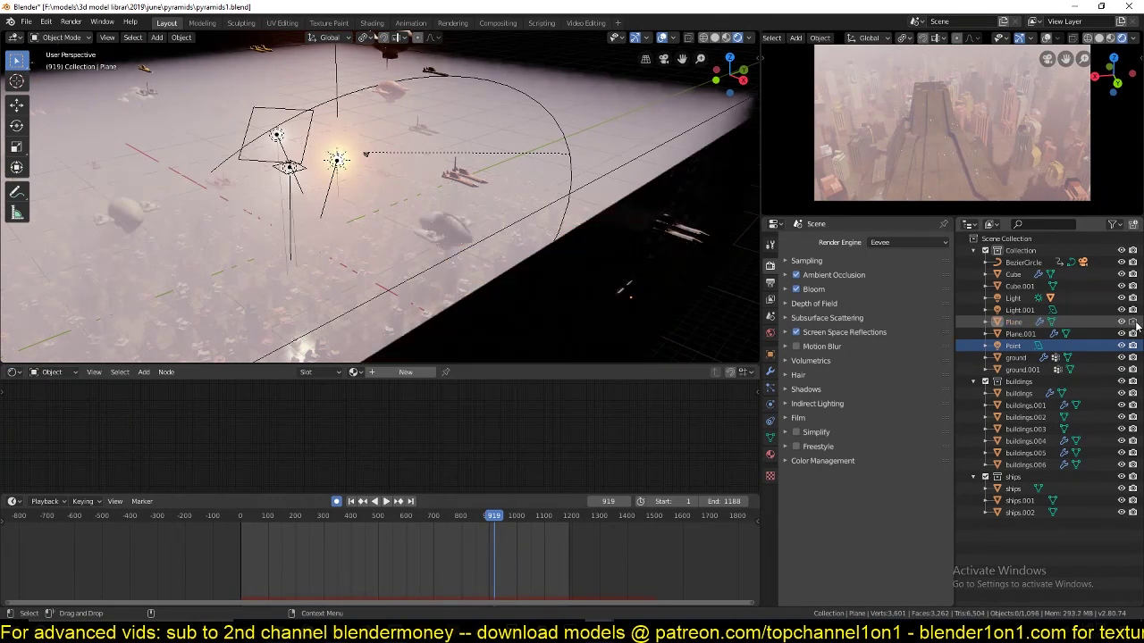
# Turn off Show Emitter in the render settings of the plane's particle system.
pyautogui.moveTo(478, 136); pyautogui.dragTo(544, 112, button='middle')
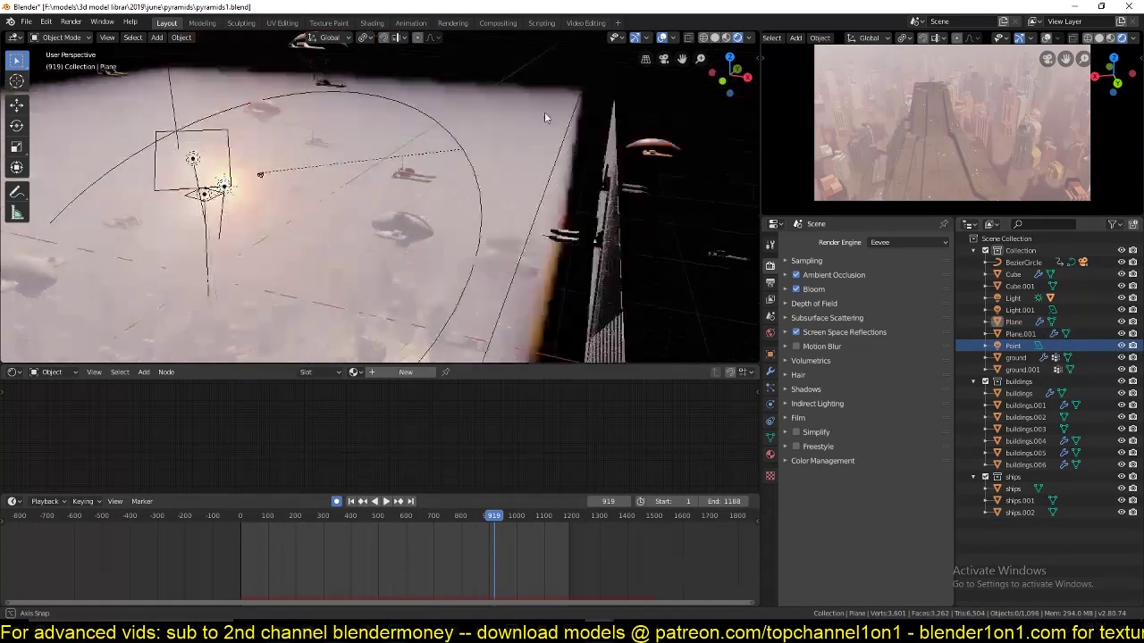
pyautogui.moveTo(431, 70); pyautogui.dragTo(513, 101, button='middle')
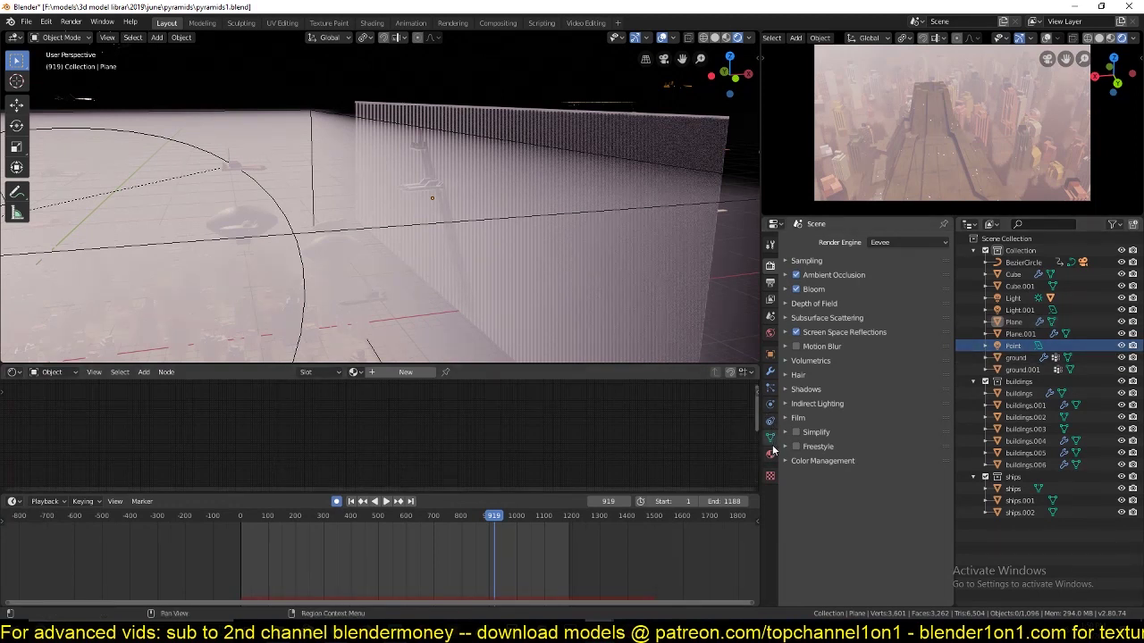
pyautogui.click(770, 388)
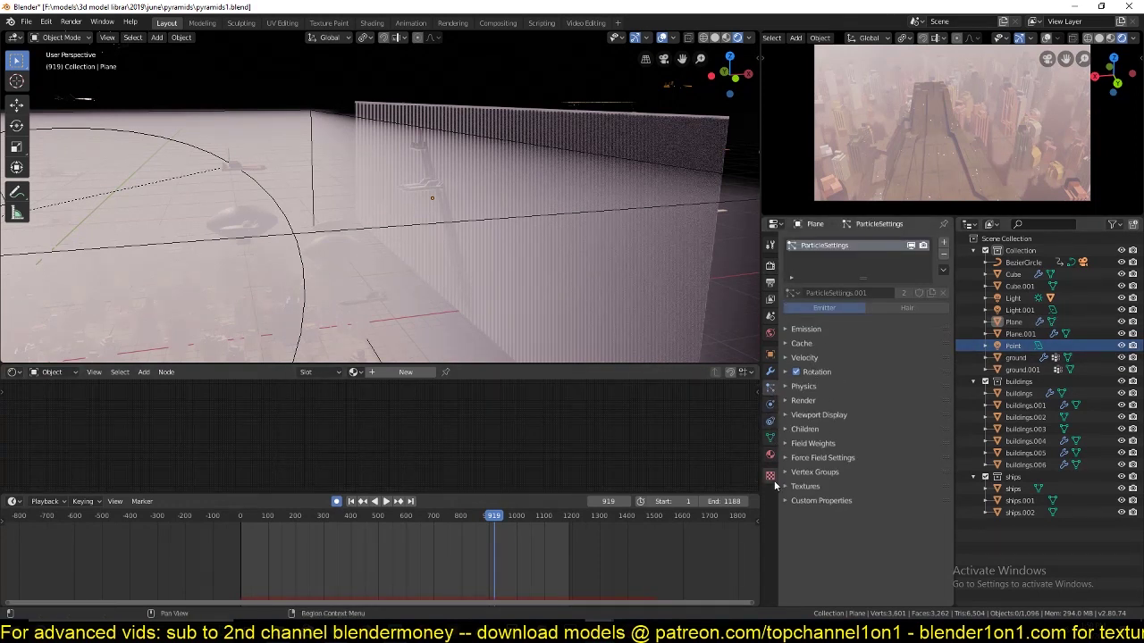
pyautogui.click(813, 401)
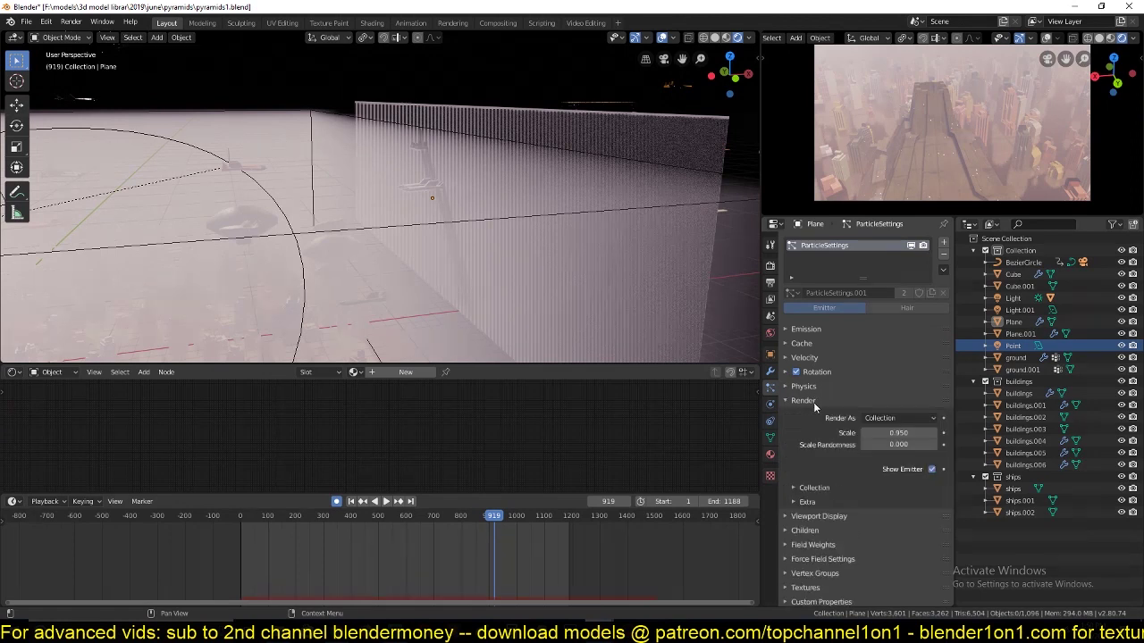
pyautogui.click(931, 469)
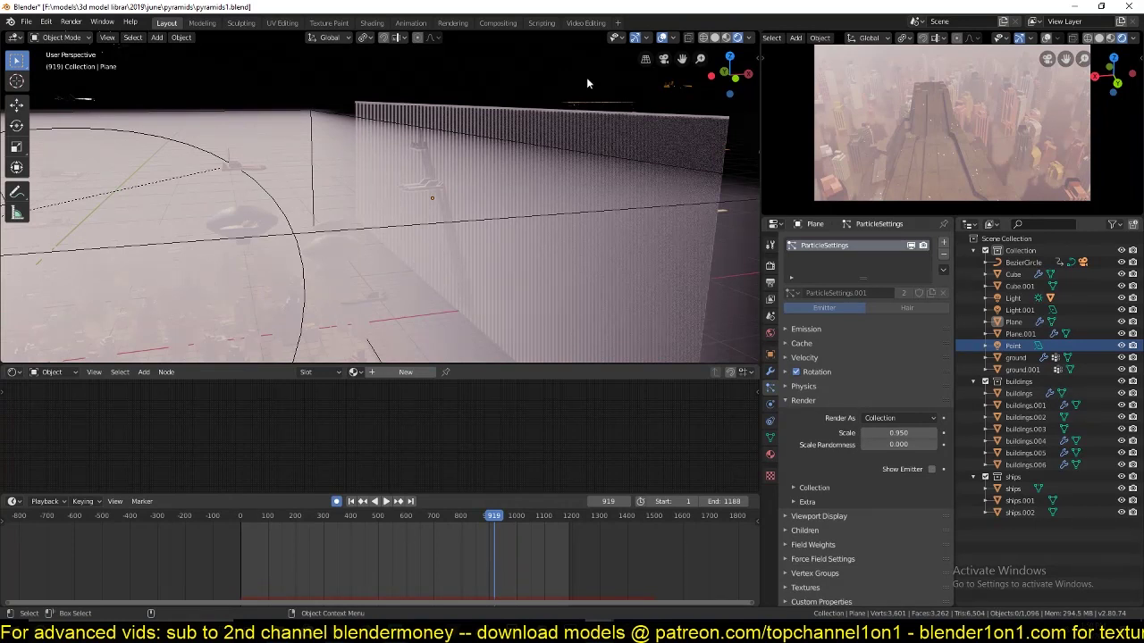
# Change the scene's render engine from Eevee to Cycles.
pyautogui.click(770, 265)
pyautogui.click(903, 242)
pyautogui.click(888, 274)
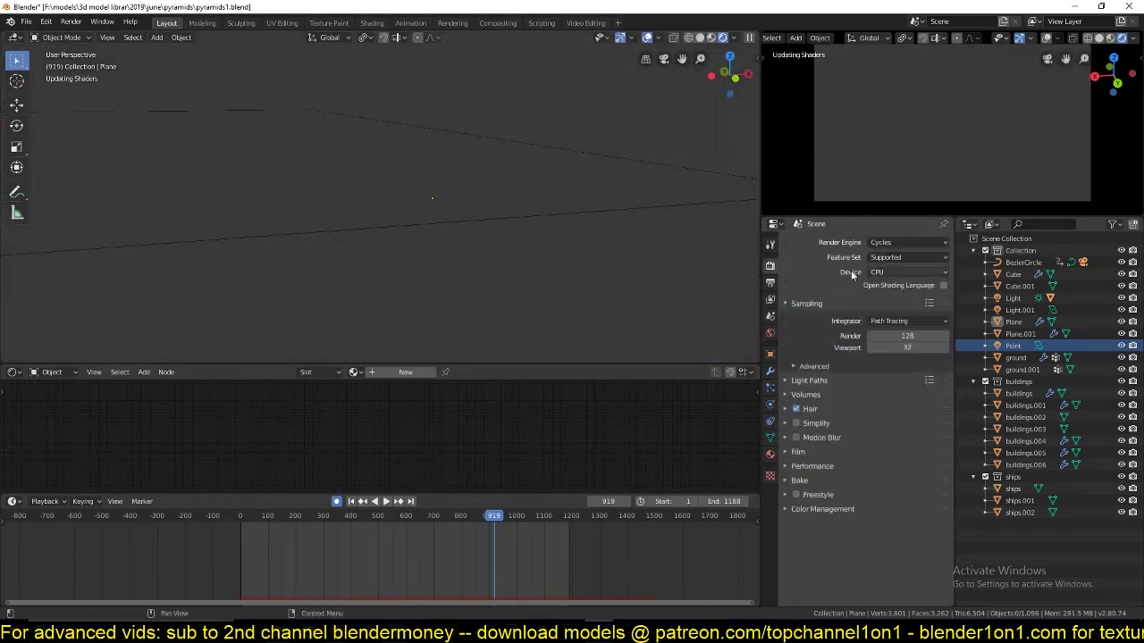